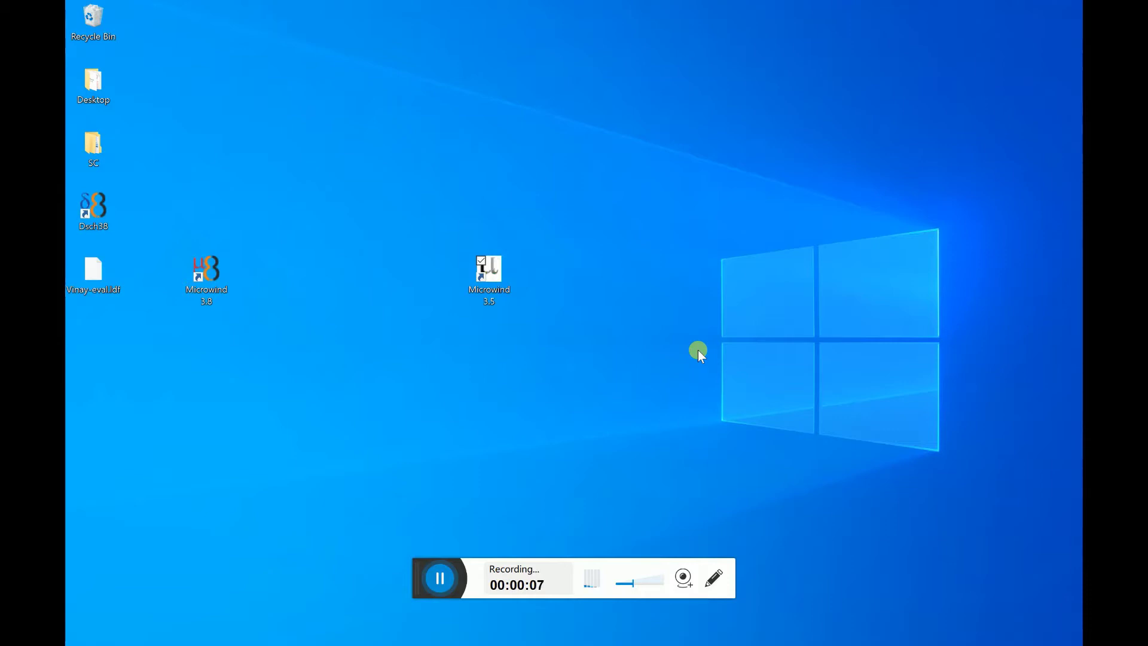
Launch Microwind 3.5 and dismiss the About MicroWind dialog.
double_click(486, 281)
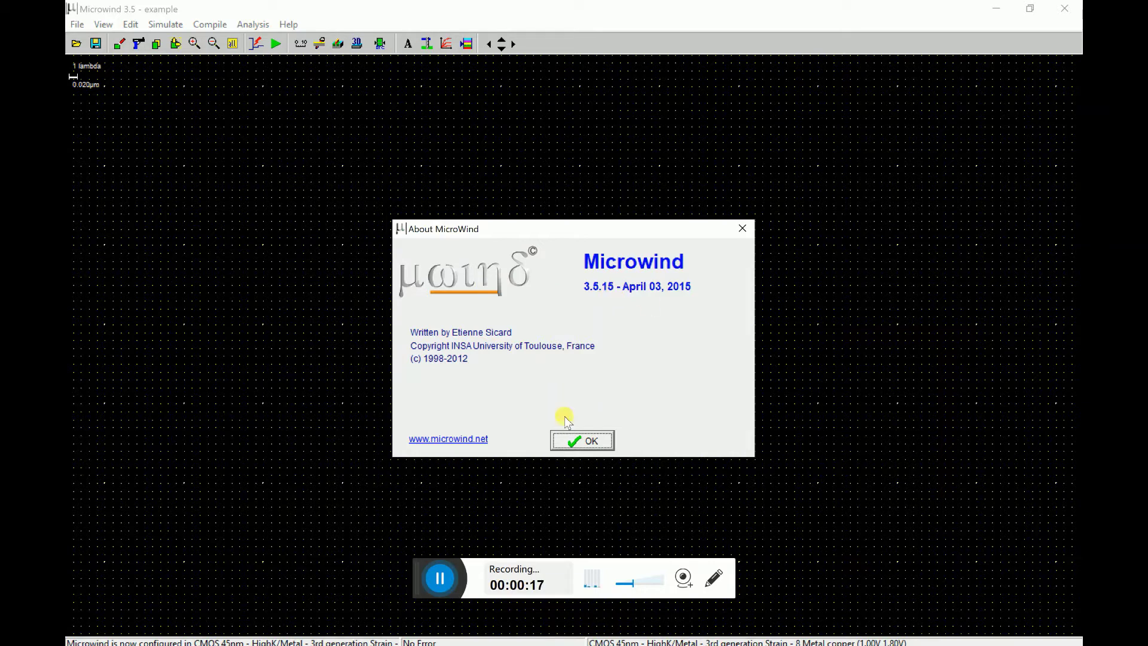
click(575, 441)
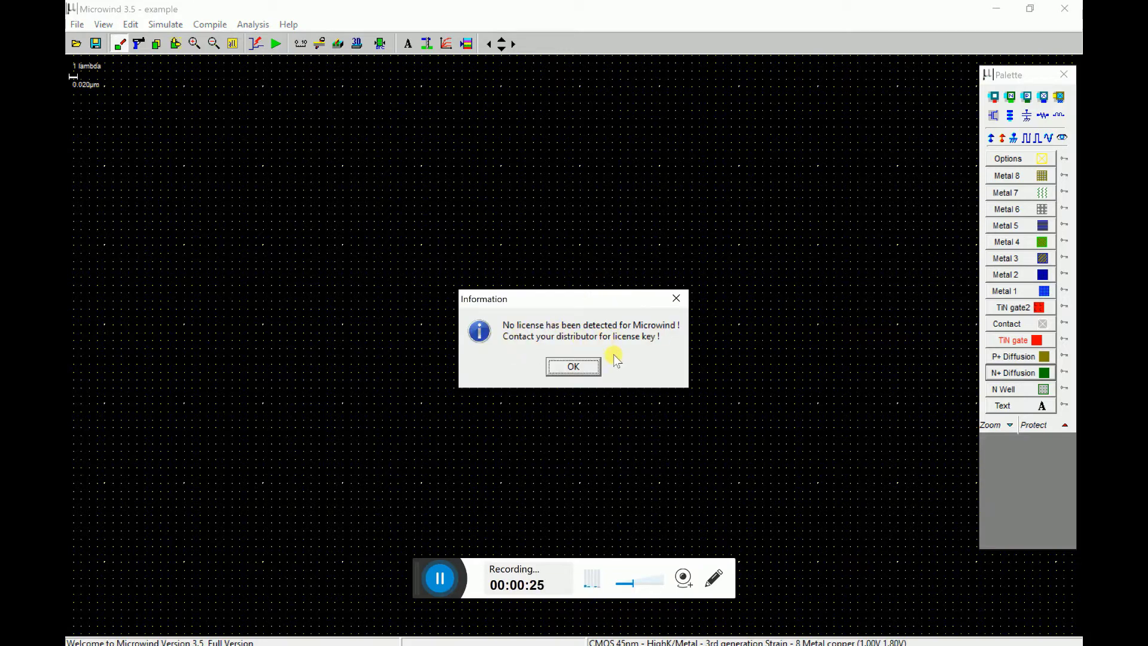
Dismiss the no-license notice and open the Registration details from the Help menu.
click(575, 367)
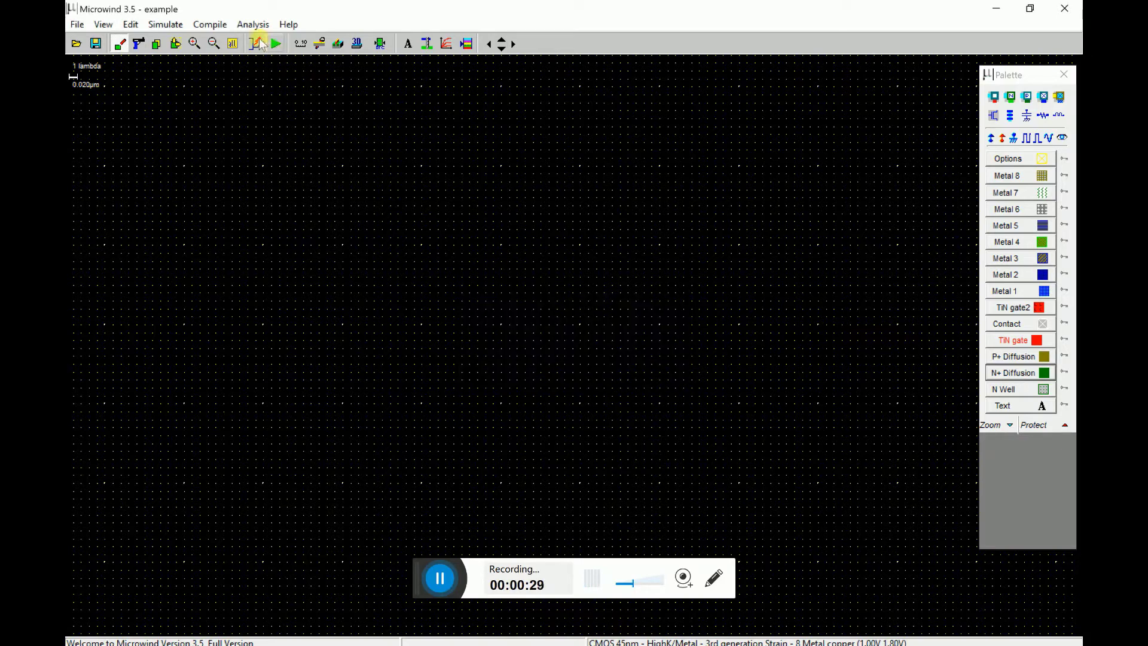
click(292, 25)
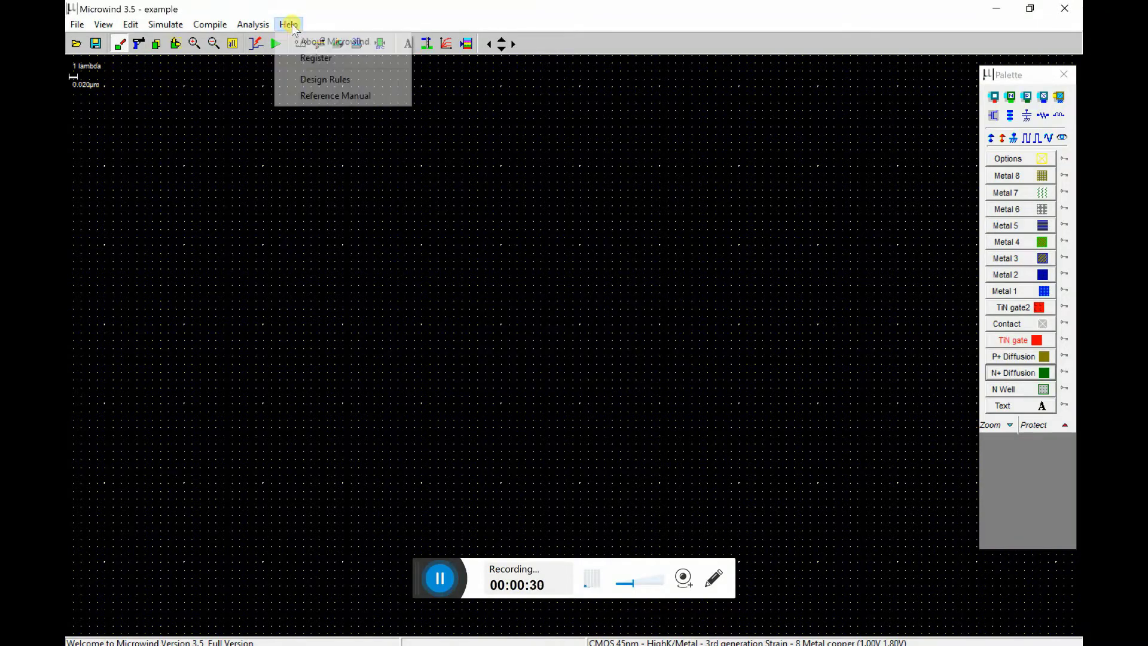
click(341, 58)
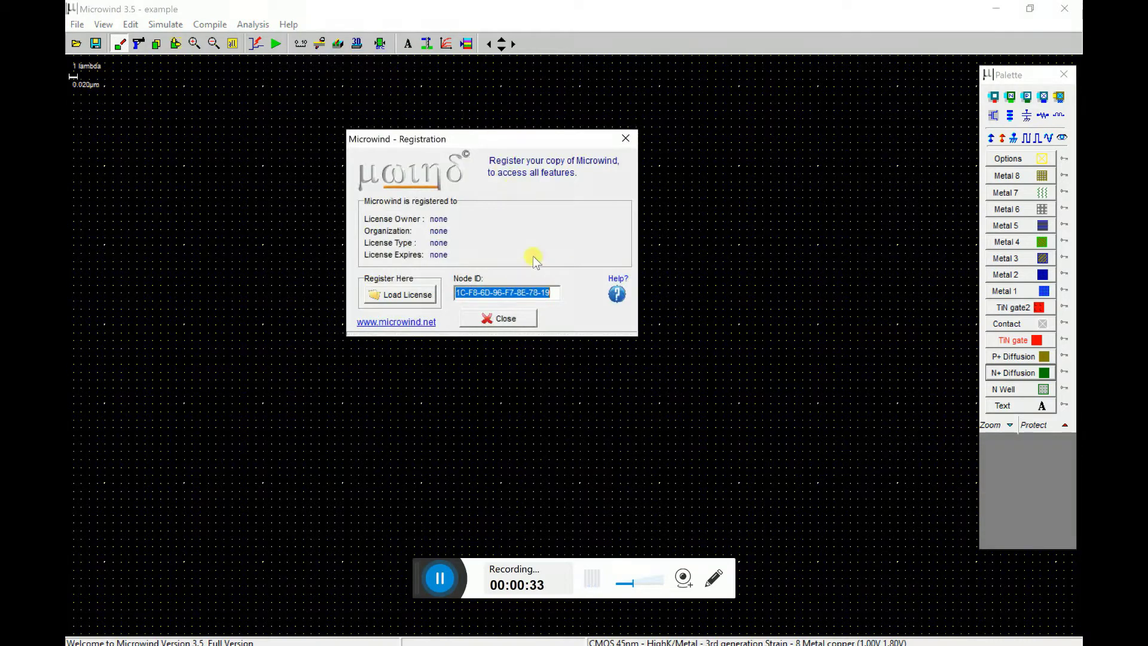
Select the machine's Node ID in the Registration dialog and copy it.
click(518, 295)
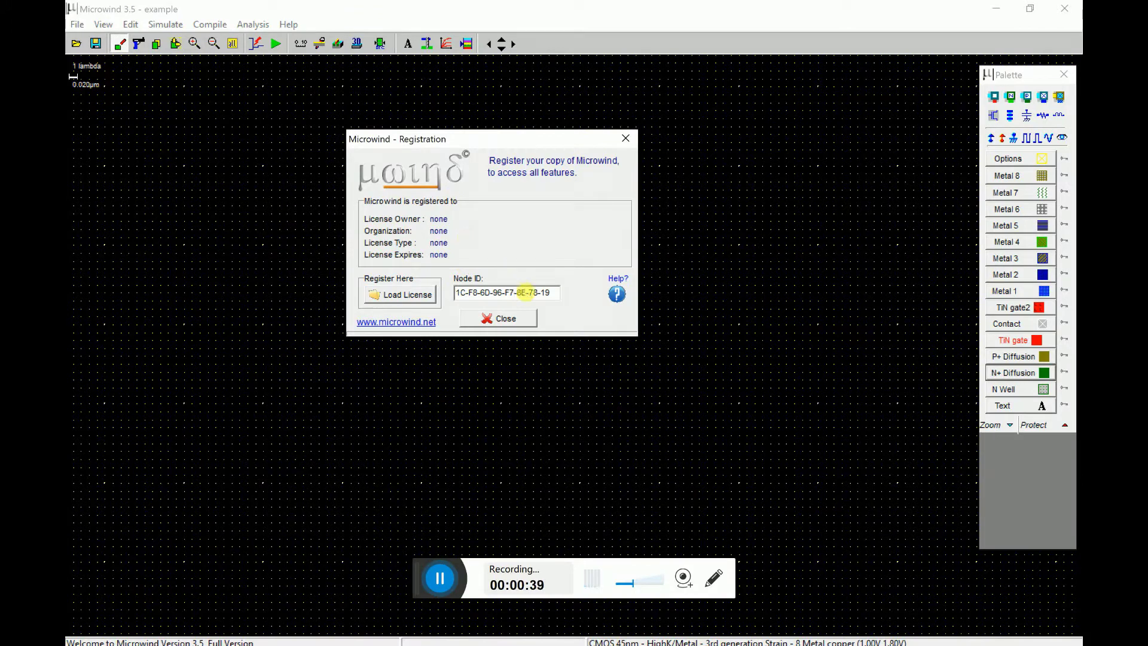
drag(559, 293, 454, 295)
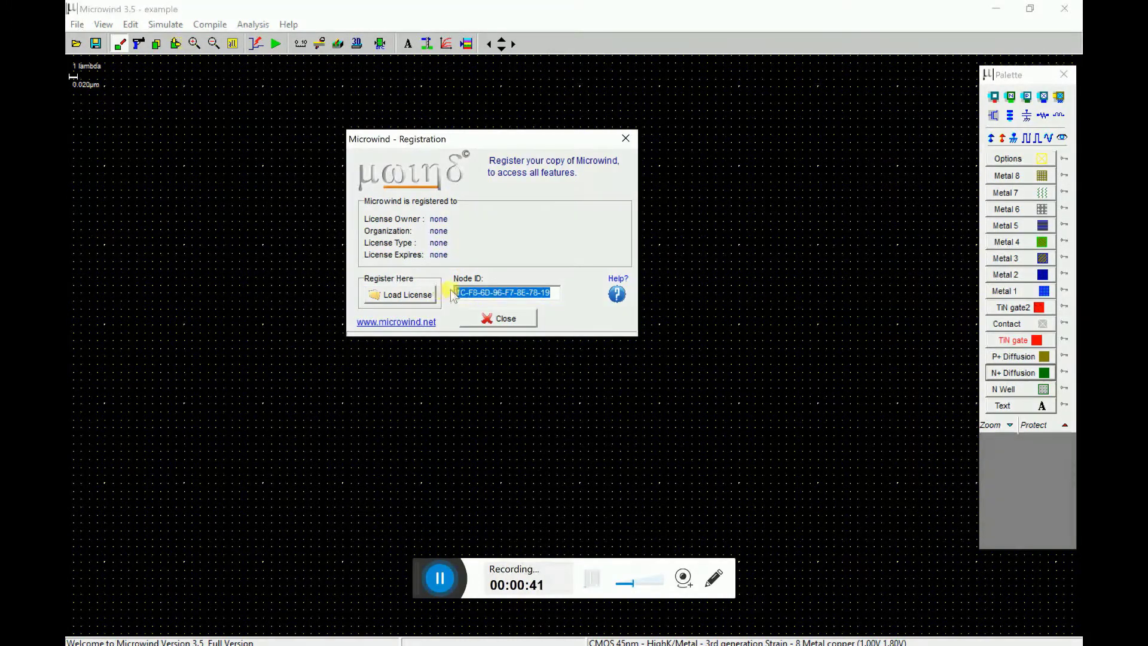
right_click(499, 293)
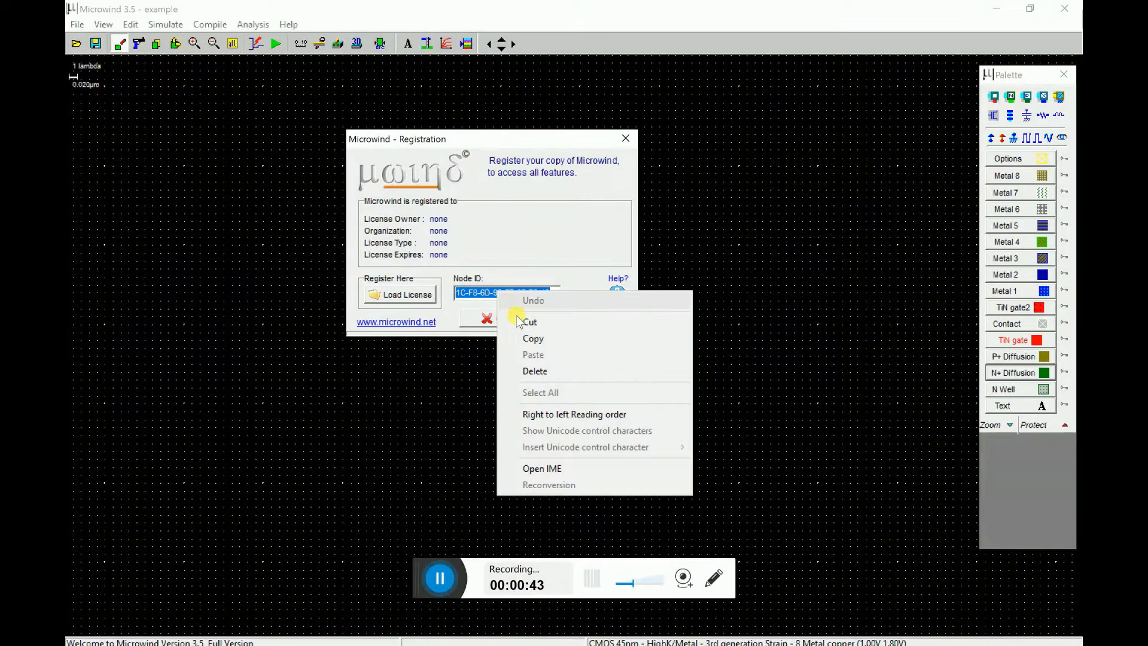
click(527, 337)
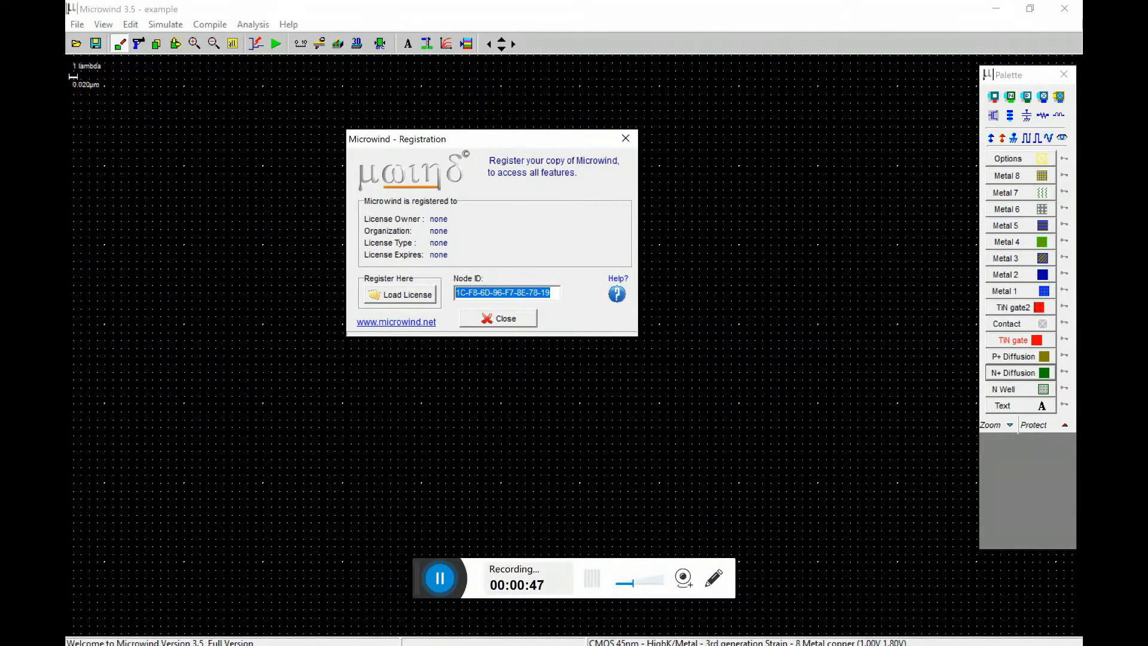
Switch to the Notepad license notes and review the Node ID and owner entries.
key(alt+Tab)
click(894, 227)
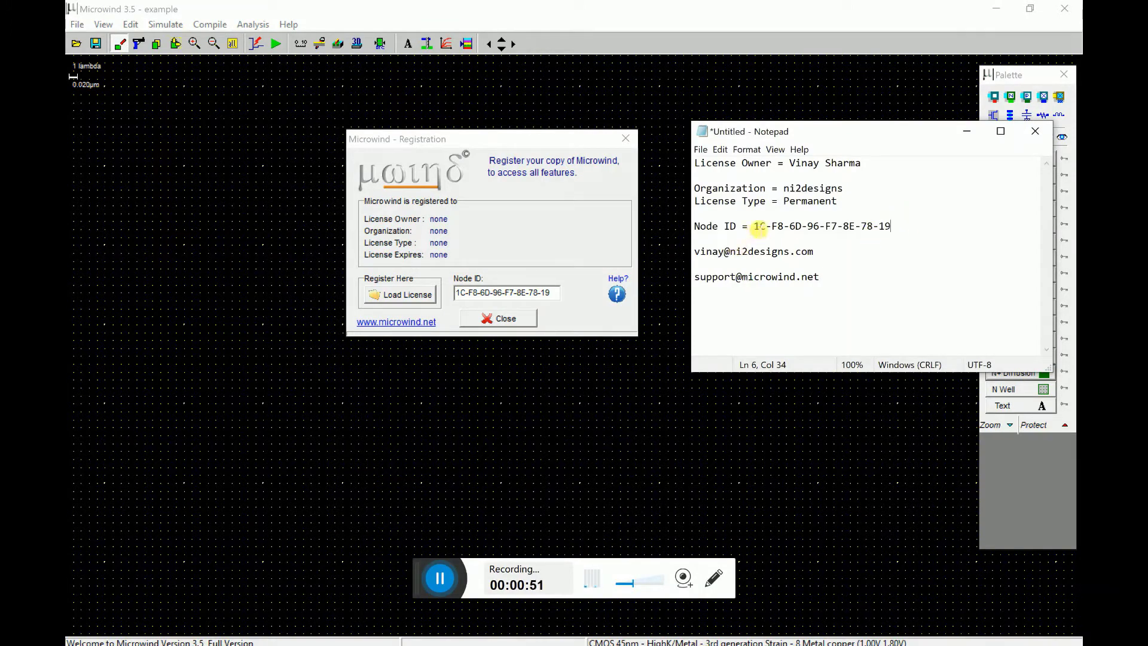
drag(754, 226, 895, 232)
click(900, 229)
drag(789, 164, 865, 165)
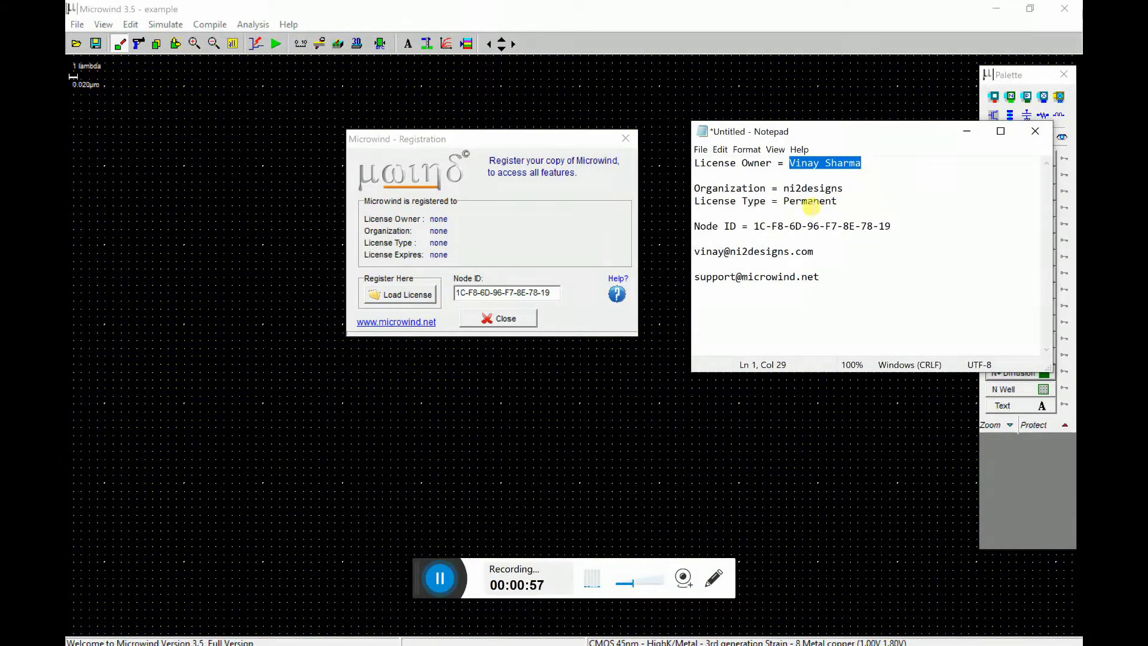
Append '/ Eval' after Permanent and add a 'No. of user = 10' line.
click(871, 205)
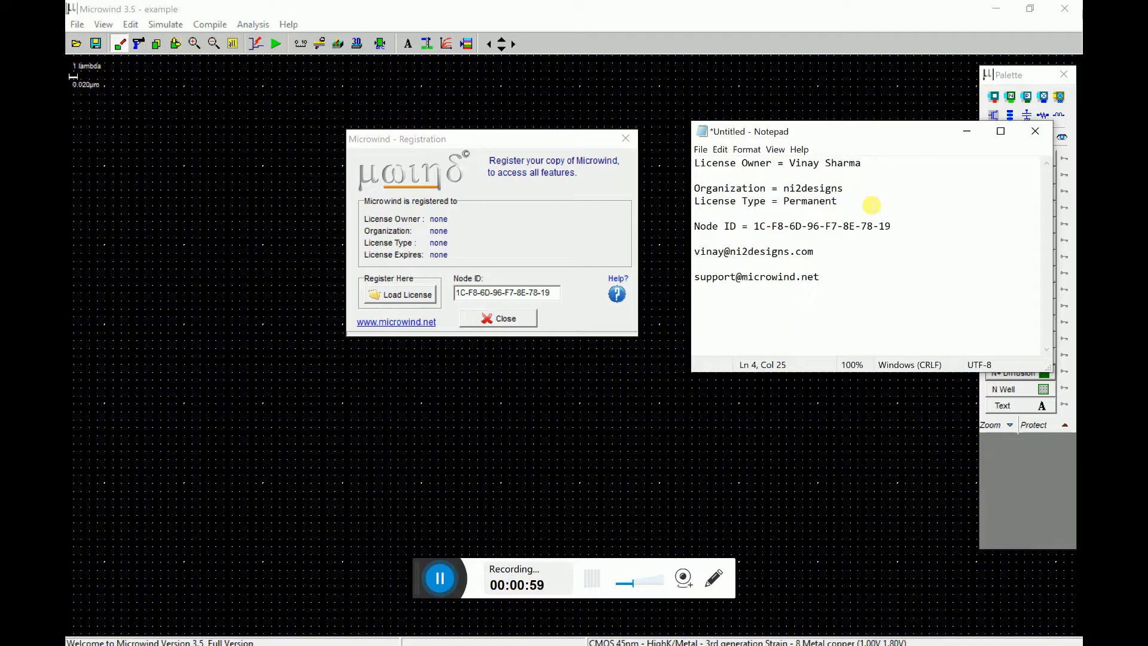
text(/ Eval)
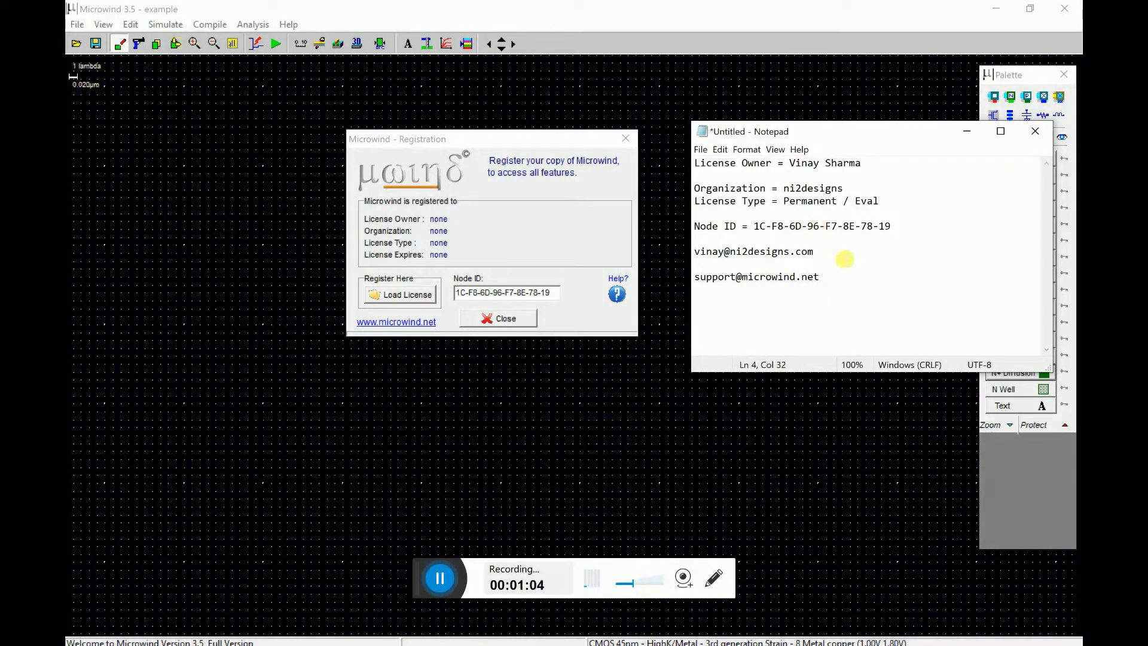
key(Return)
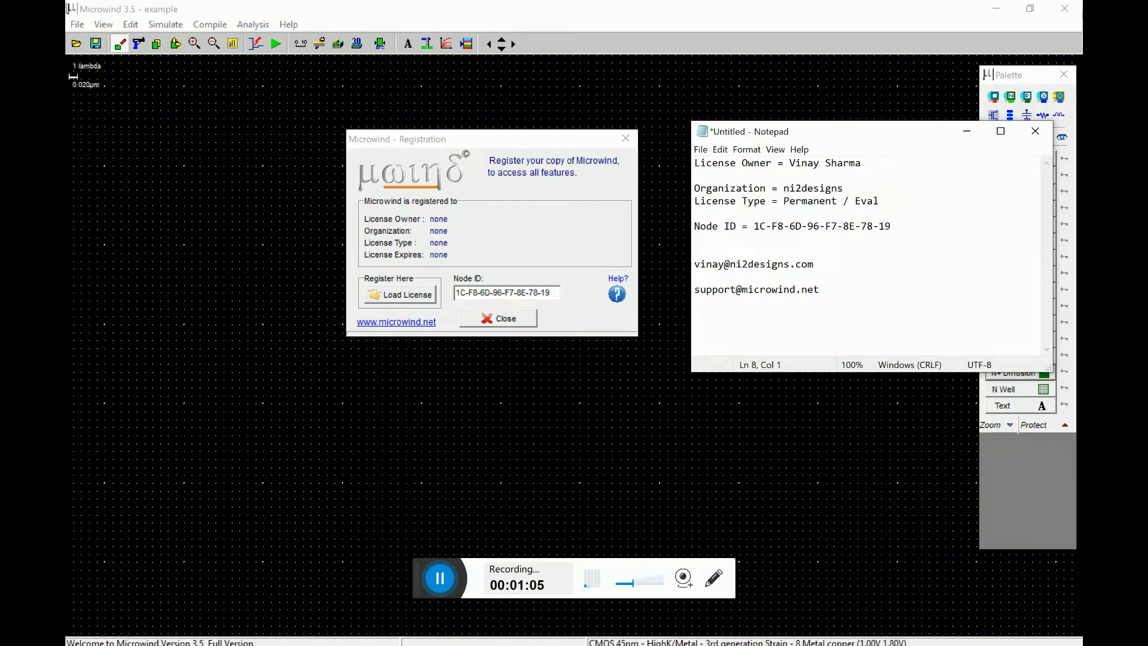
text(No. of user = 10)
key(Return)
key(Return)
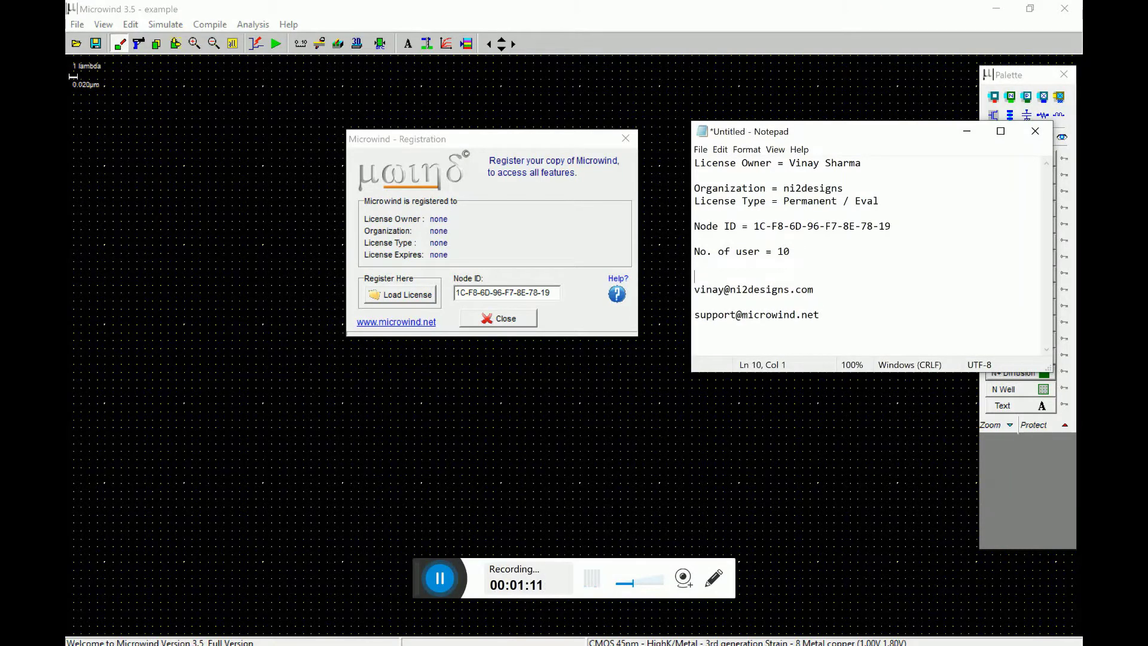
key(Up)
key(Return)
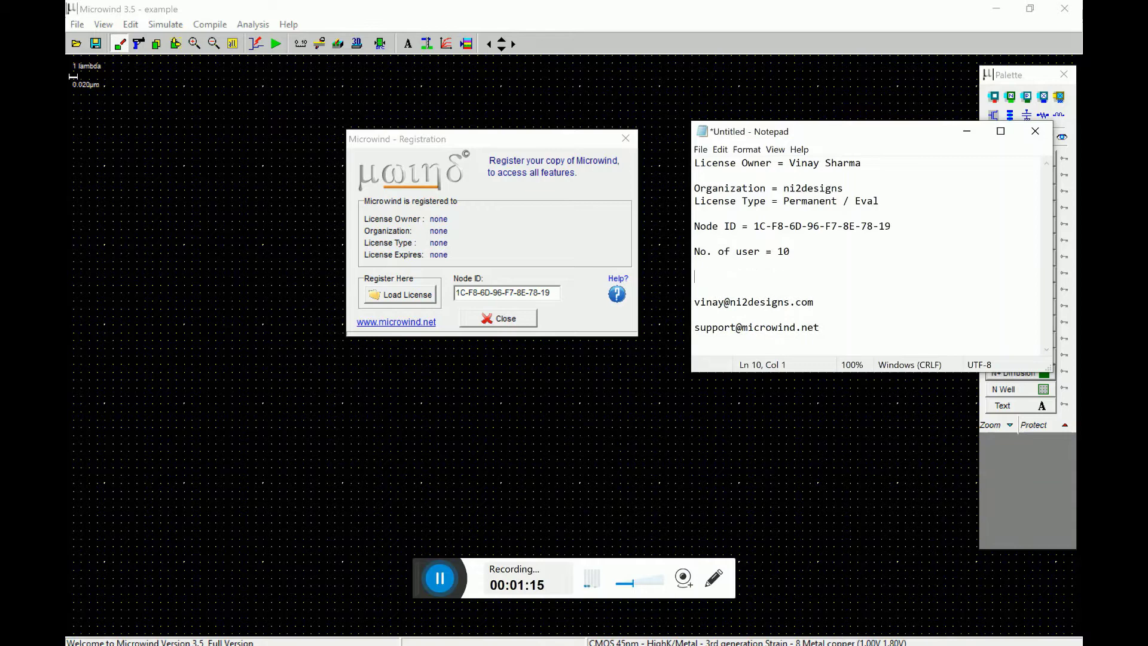
Insert 'Floating network,' before Permanent and make the Notepad window taller.
click(784, 202)
text(Flo)
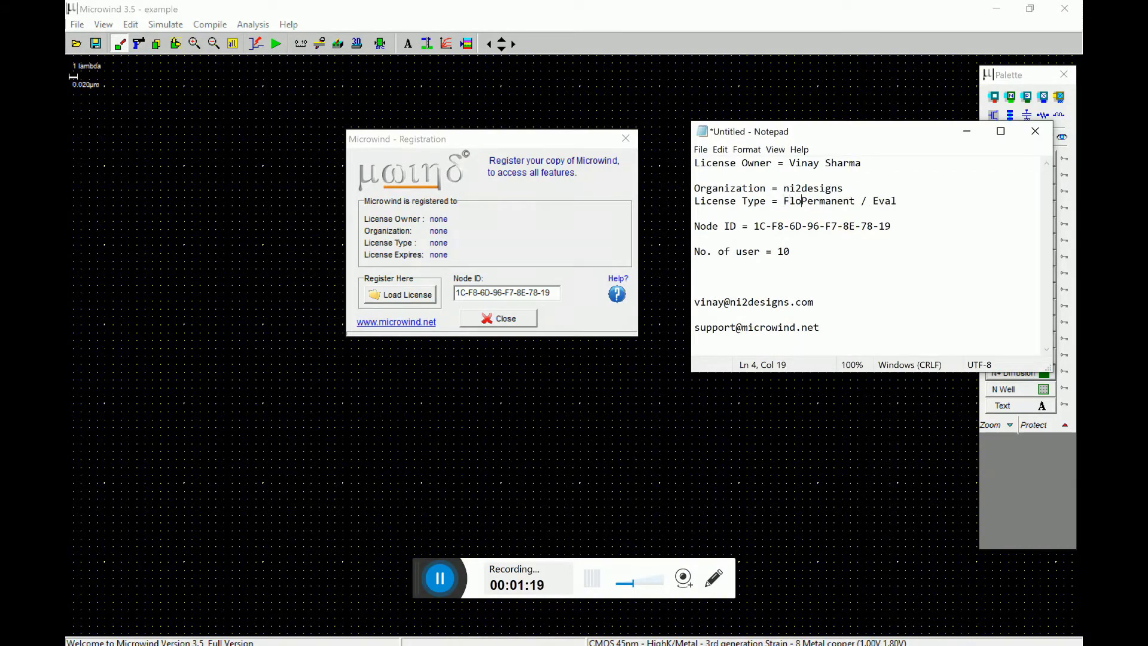
text(ating ne)
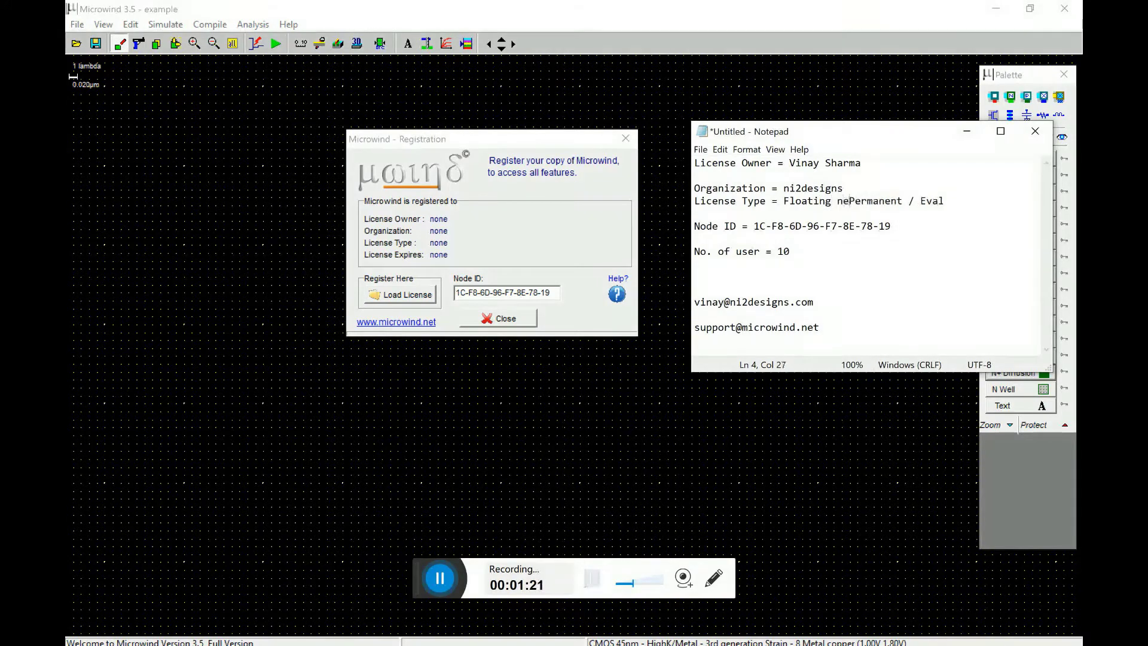
text(twork,)
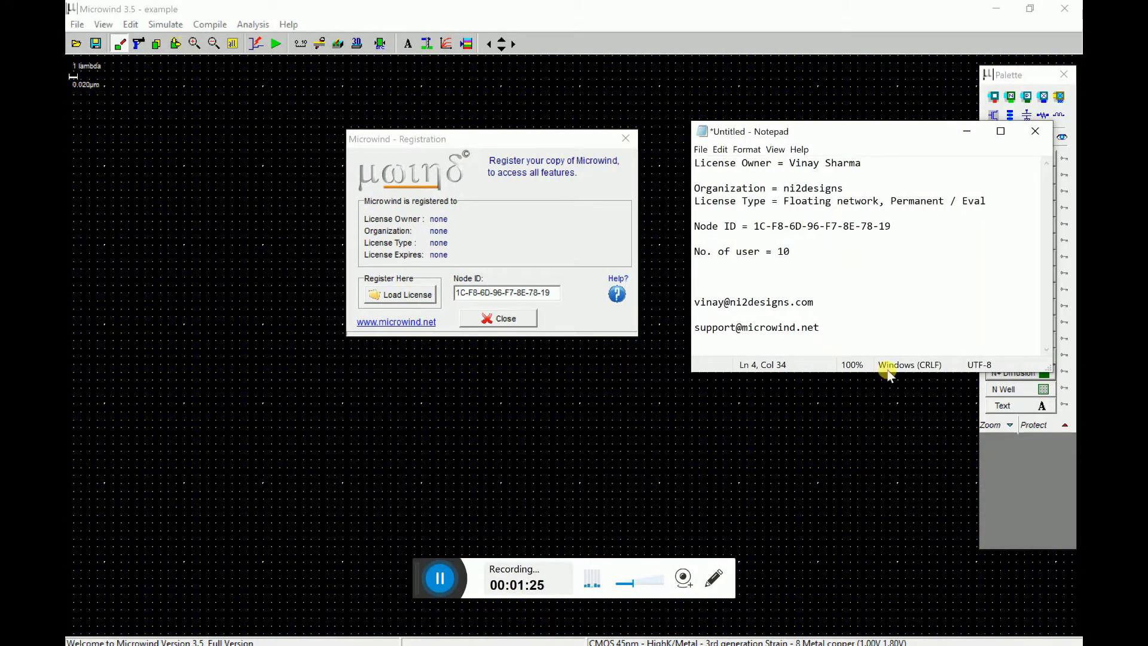
drag(889, 375, 891, 453)
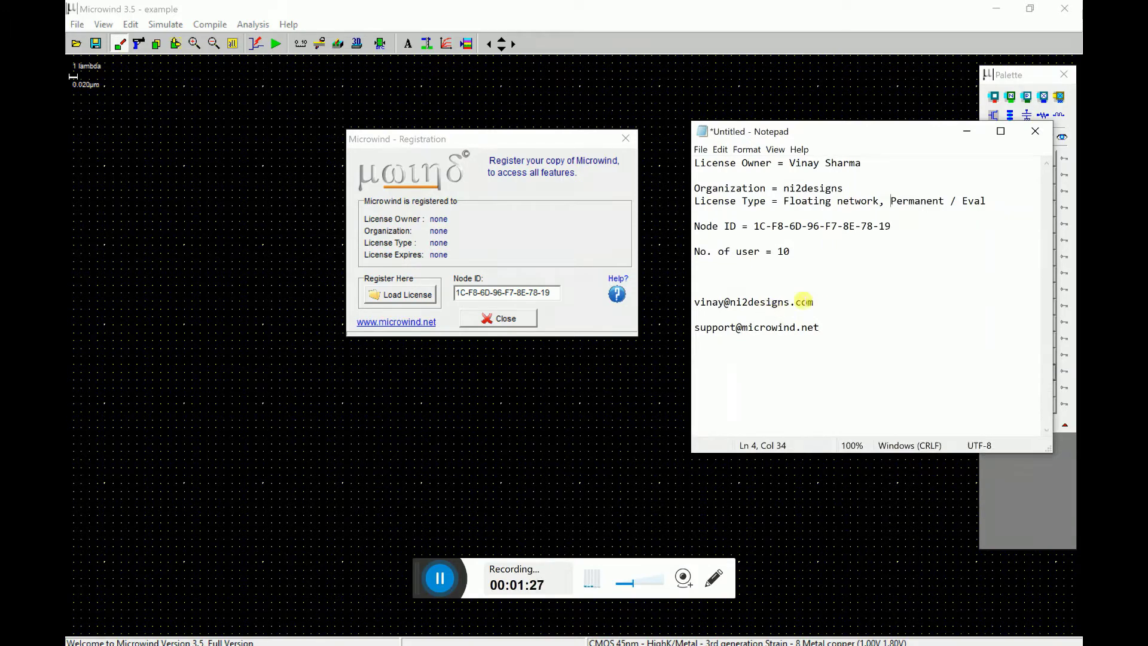
drag(836, 328, 695, 339)
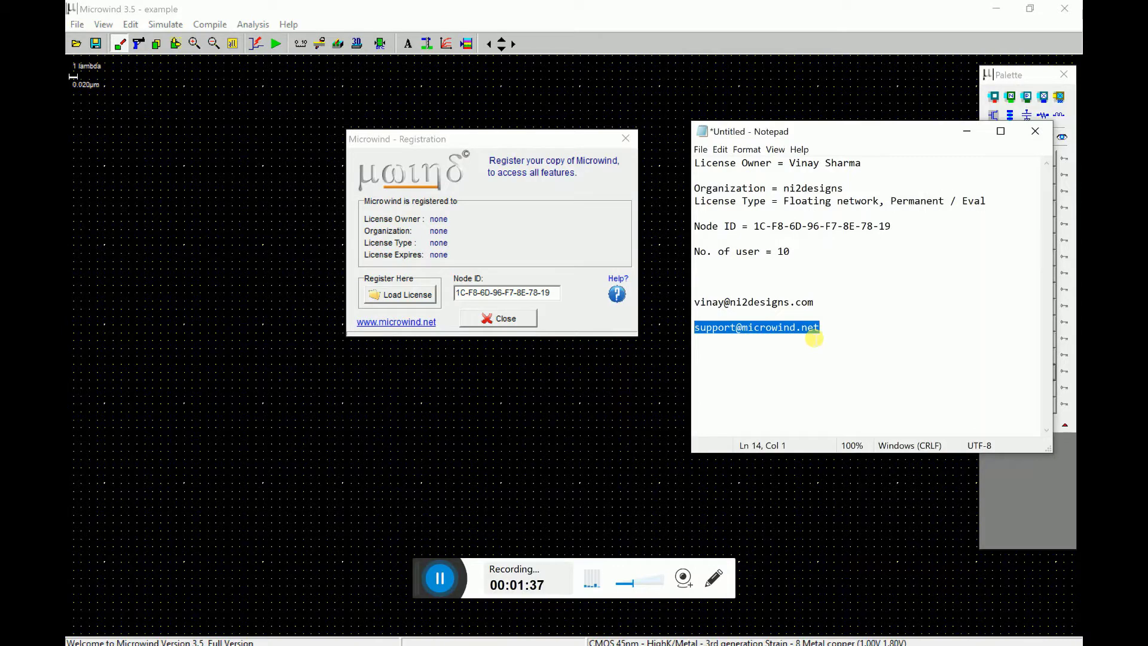
click(798, 285)
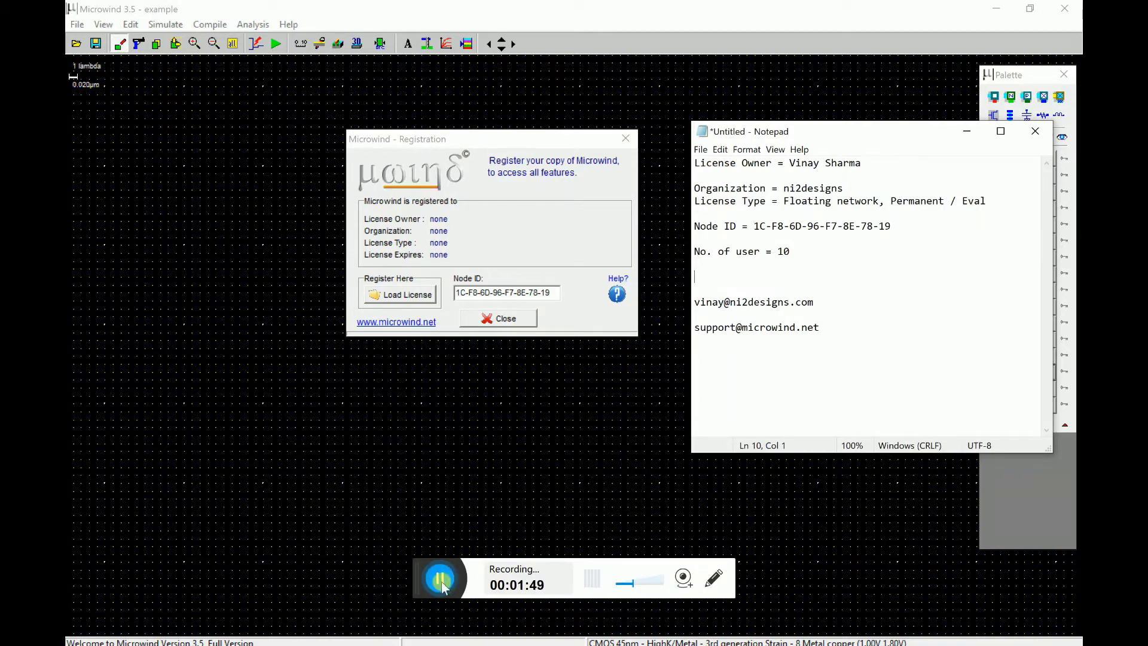
Inspect the .ids, .isn and .ldf files in the network license folder.
key(alt+Tab)
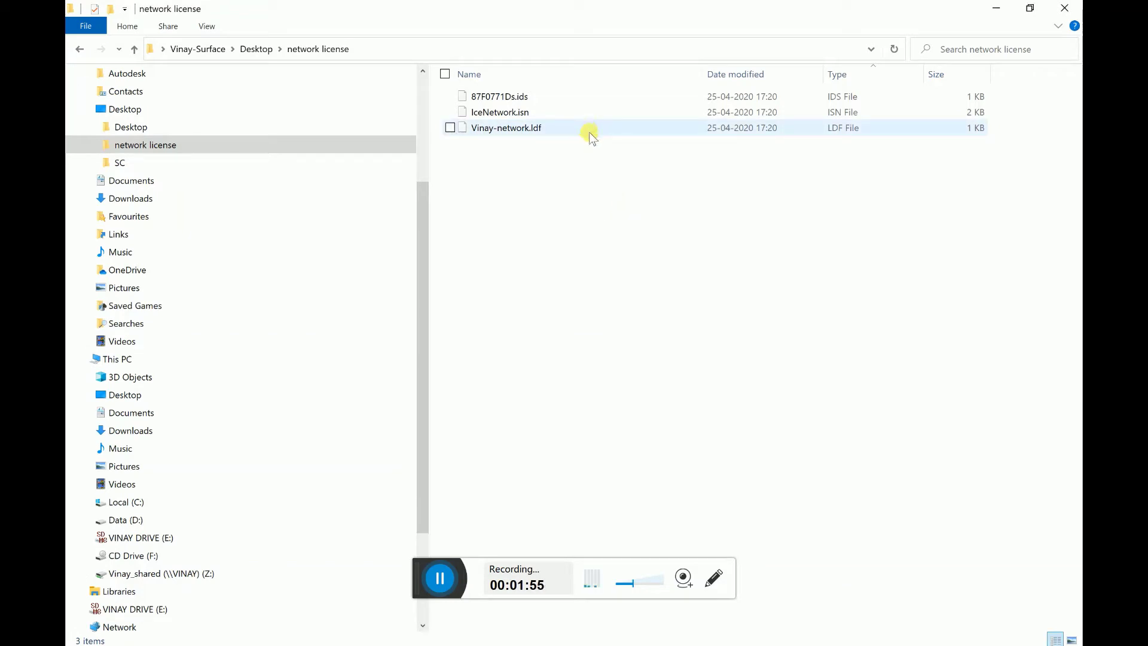
drag(553, 177, 498, 91)
click(496, 131)
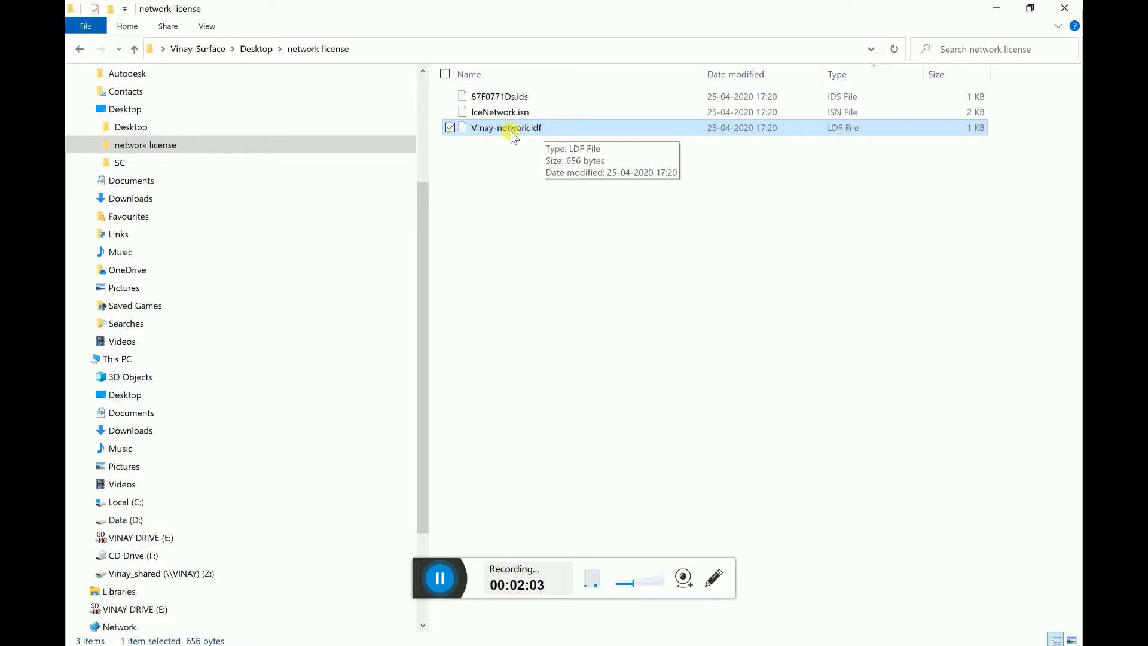
click(501, 113)
ctrl+click(504, 96)
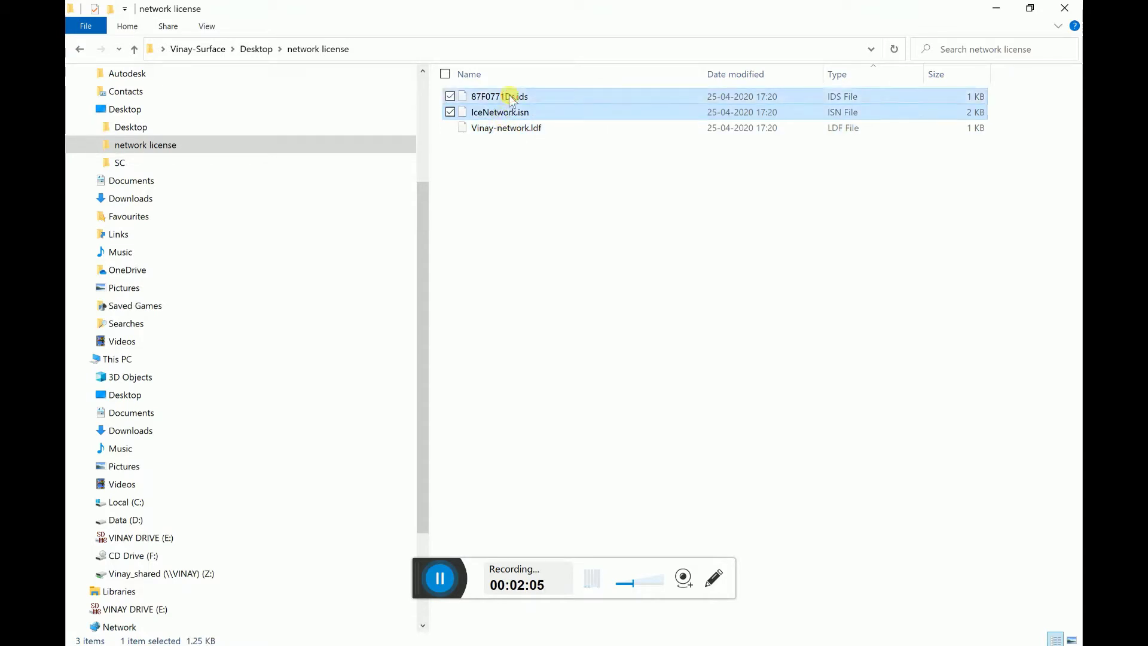
click(608, 165)
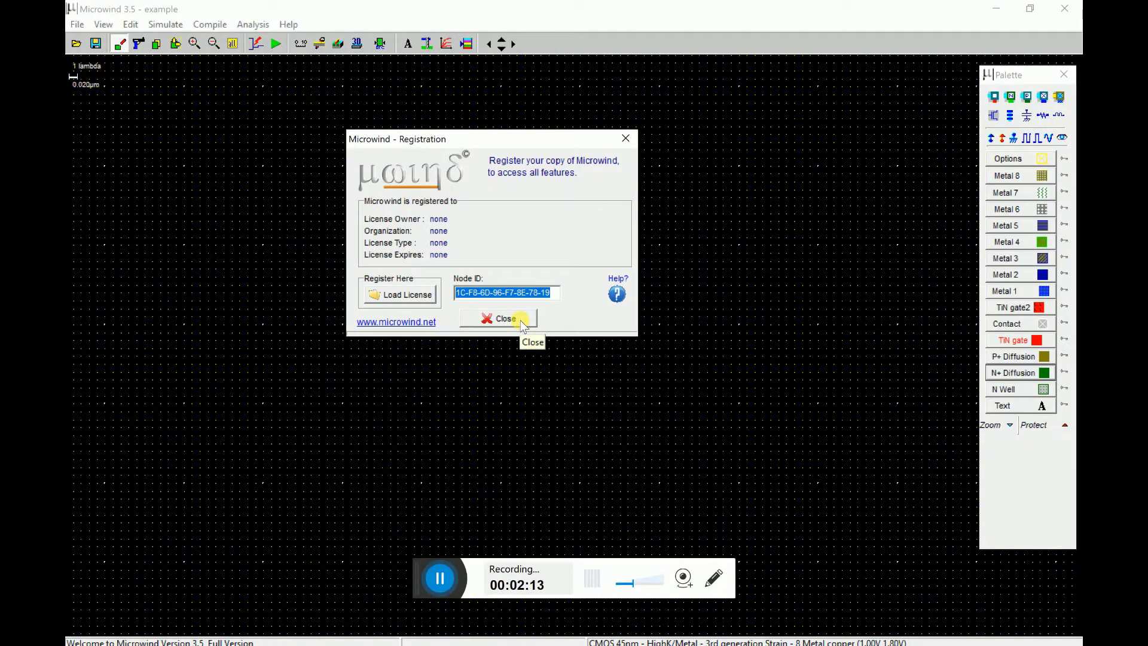
Close the Registration dialog and copy the three network license files.
click(508, 321)
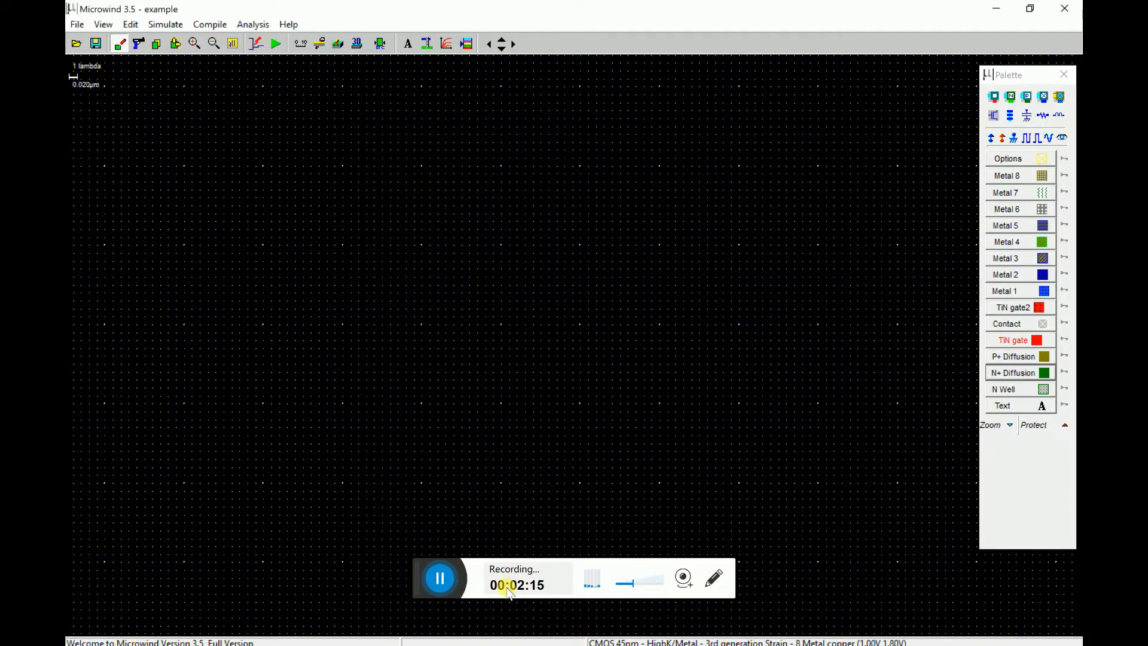
key(alt+Tab)
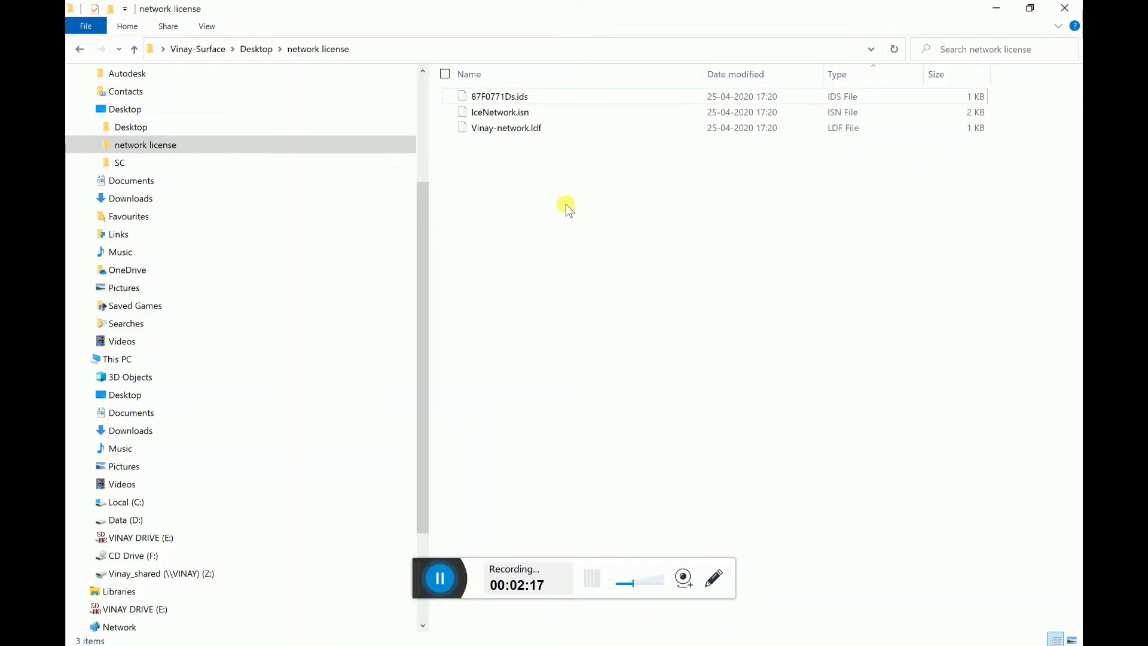
drag(529, 160, 571, 93)
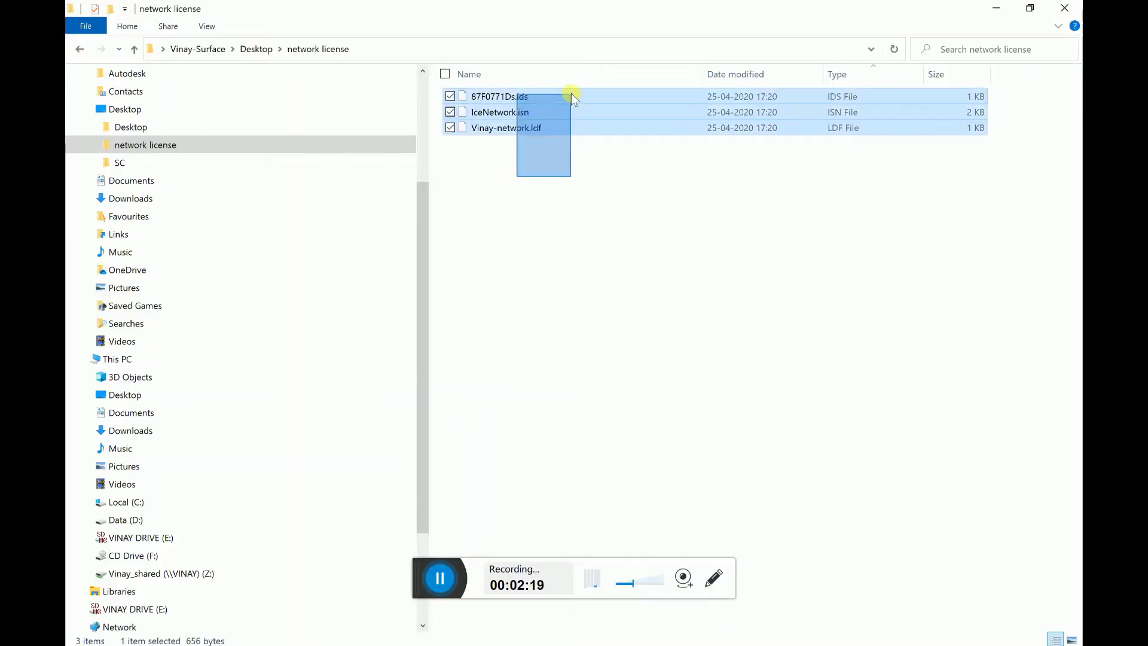
right_click(505, 120)
click(462, 343)
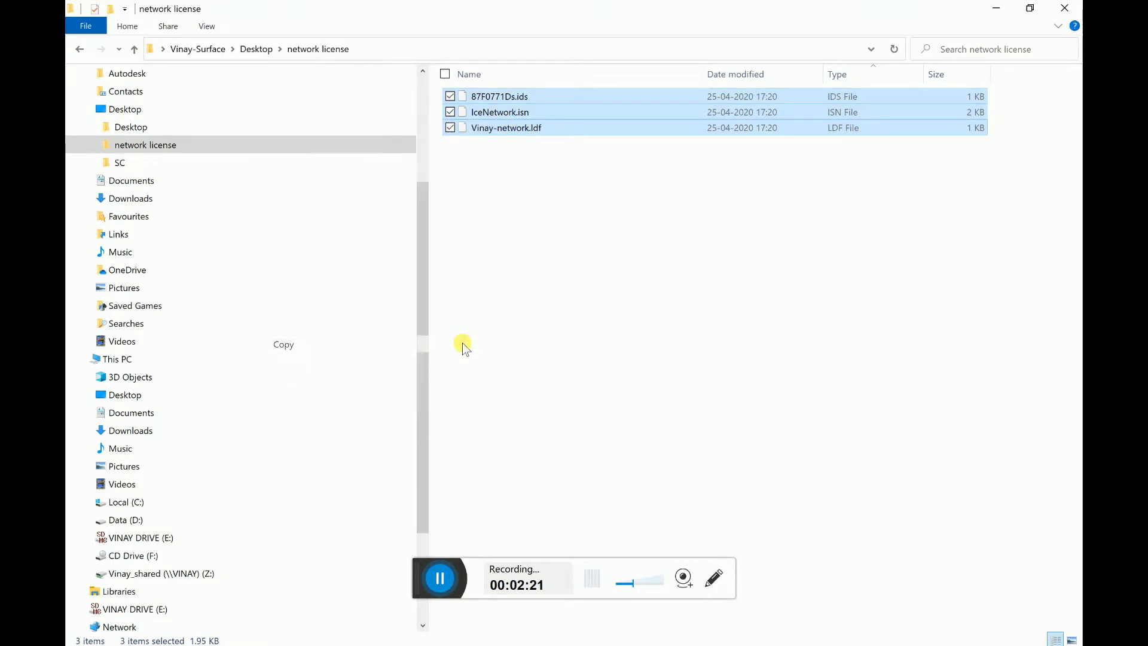
Navigate to C:\Program Files (x86)\Microwind 3.5\server.
click(285, 502)
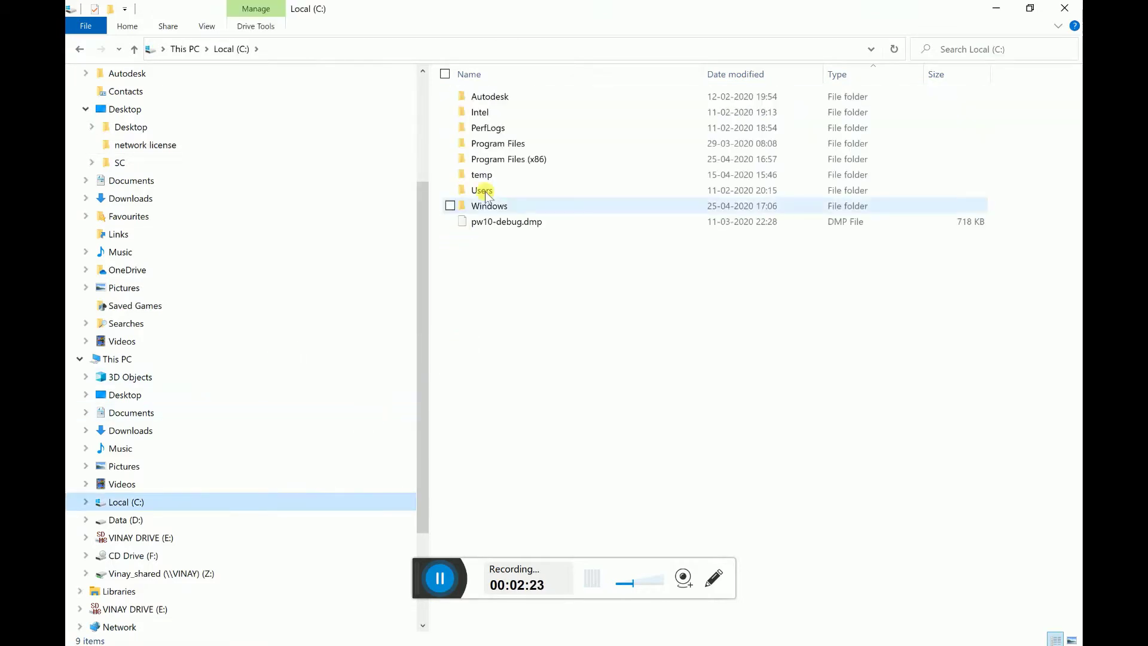
click(506, 160)
double_click(505, 160)
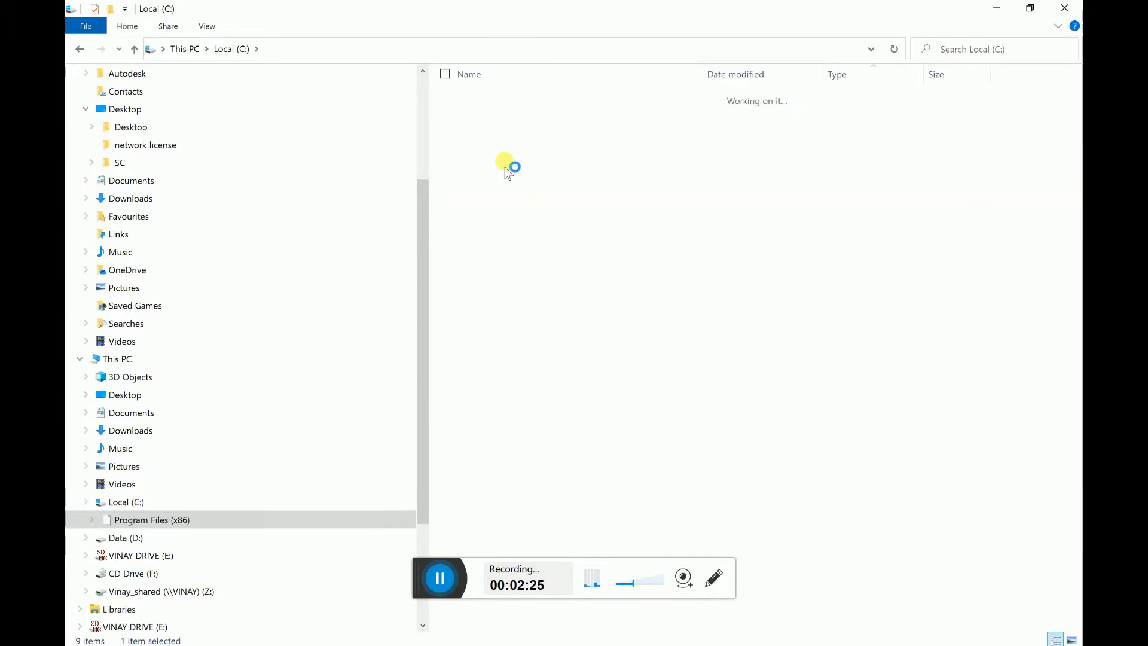
double_click(521, 395)
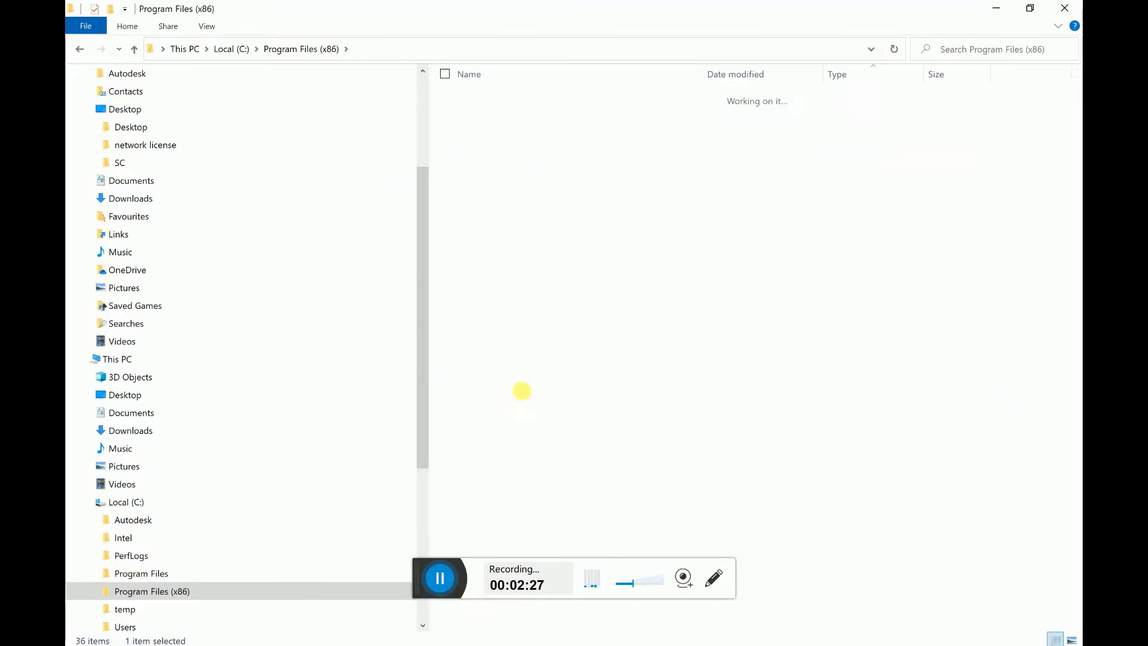
click(511, 128)
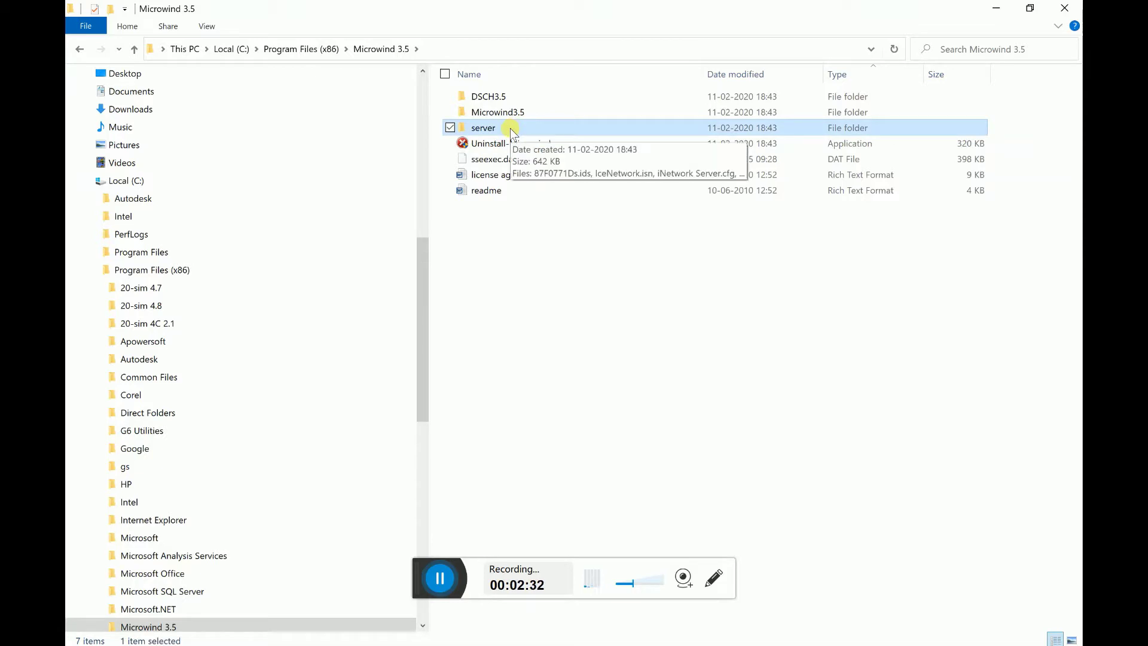
double_click(511, 128)
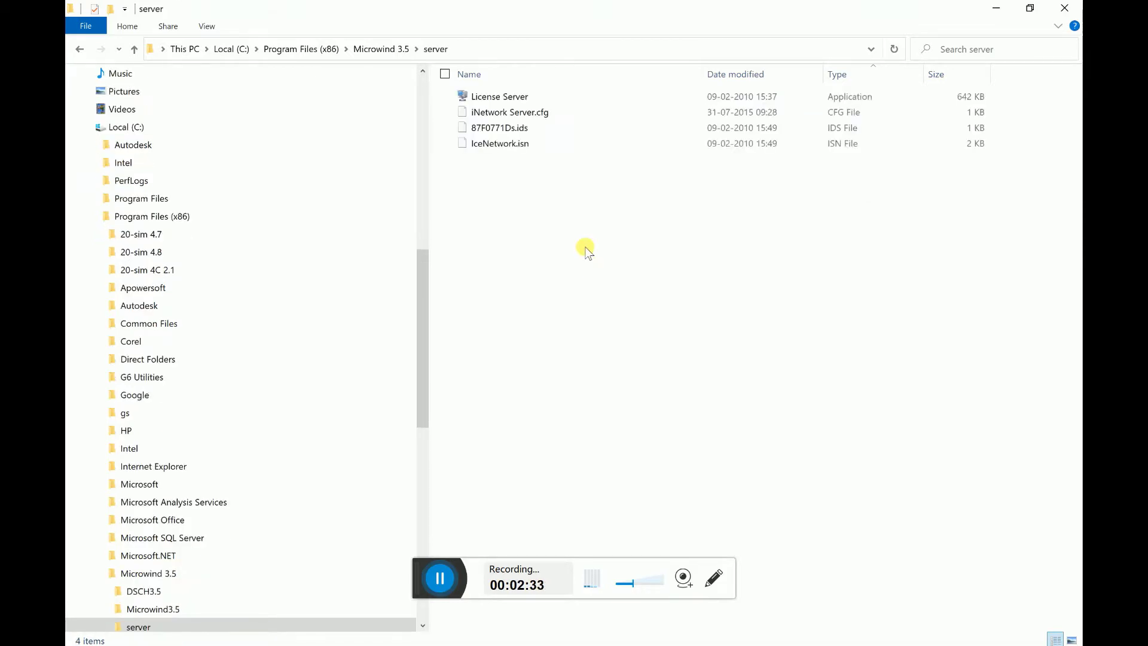
Paste the license files into the server folder, overwriting the existing .ids and .isn.
right_click(528, 202)
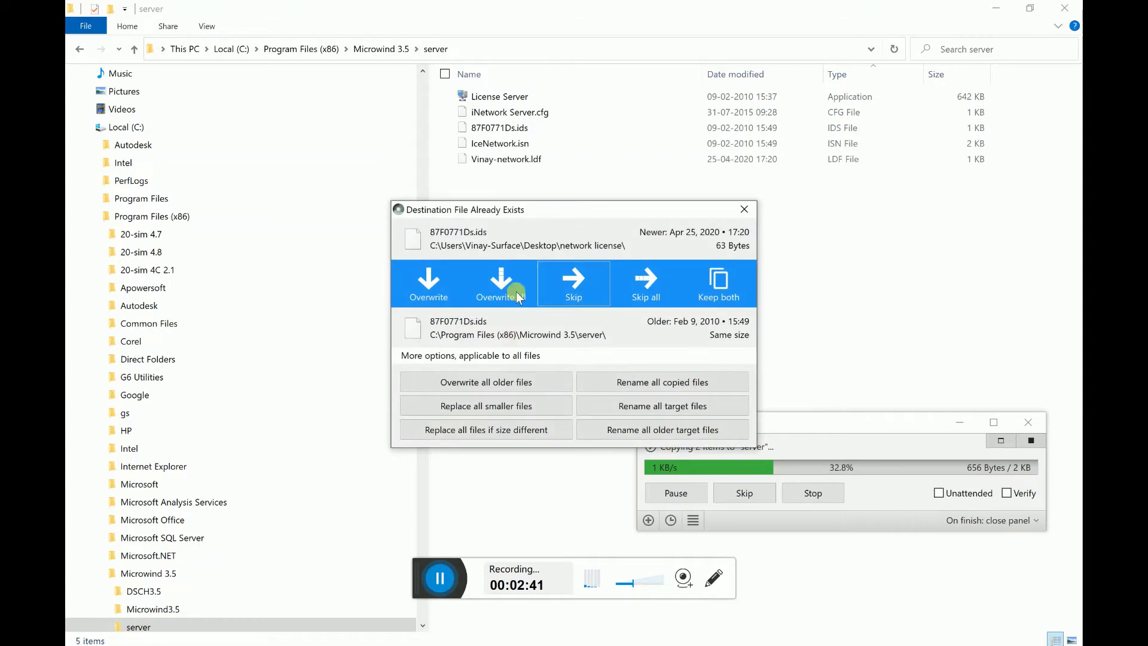
click(515, 291)
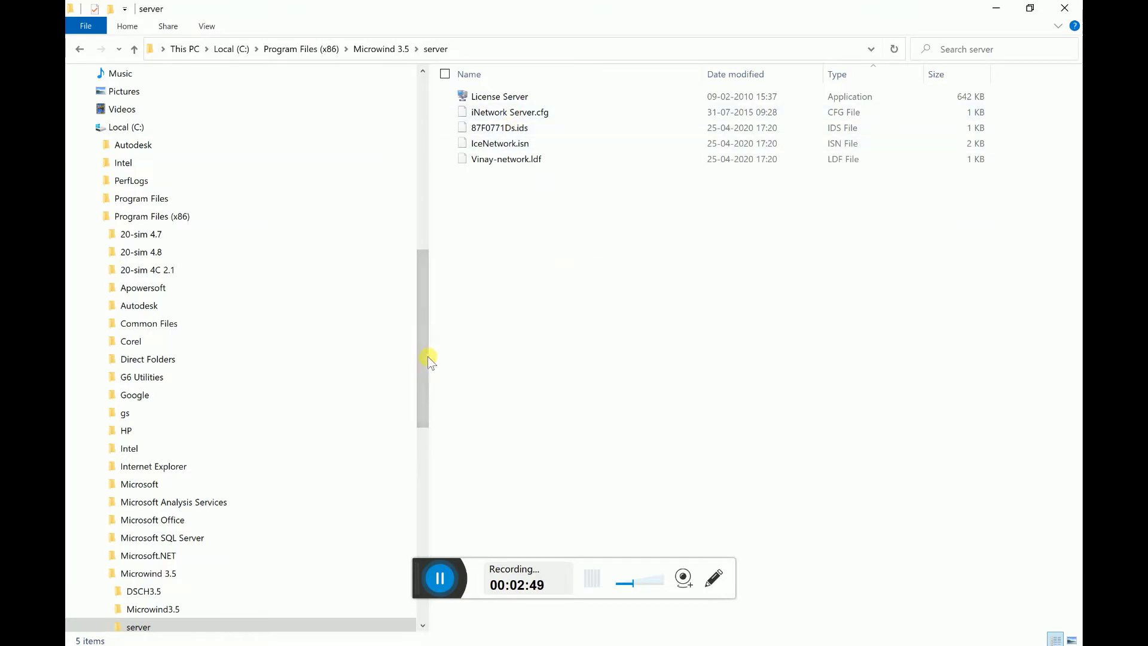
drag(428, 356, 427, 396)
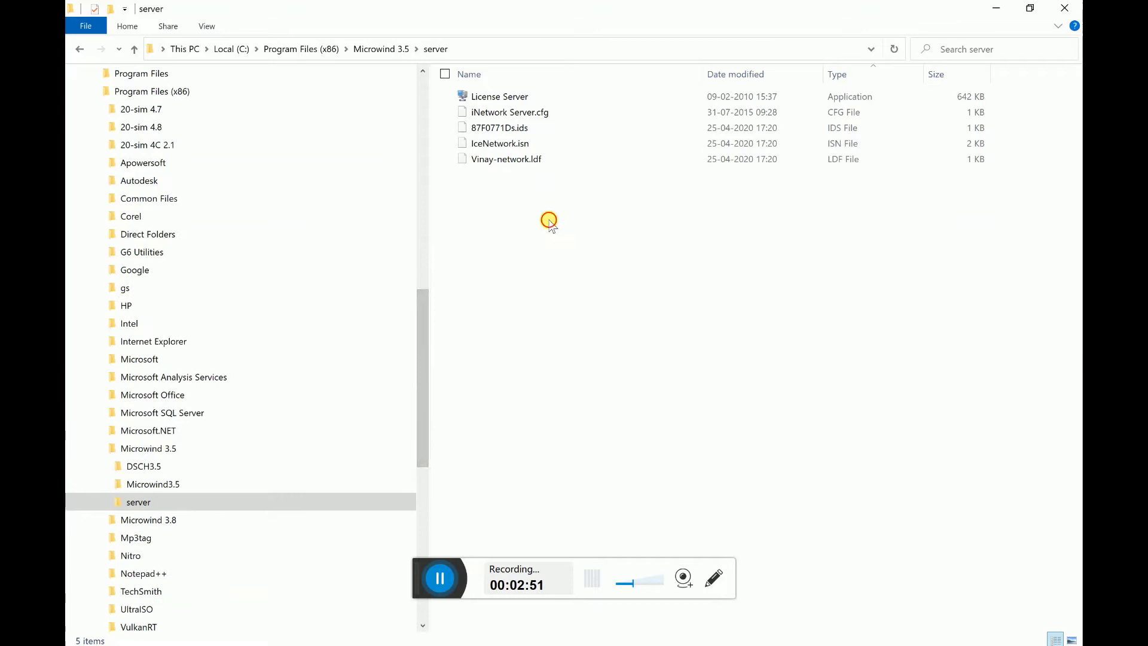
Run License Server, listing Microwind3.5 for 10 users on port 3500, and reposition its window.
click(516, 100)
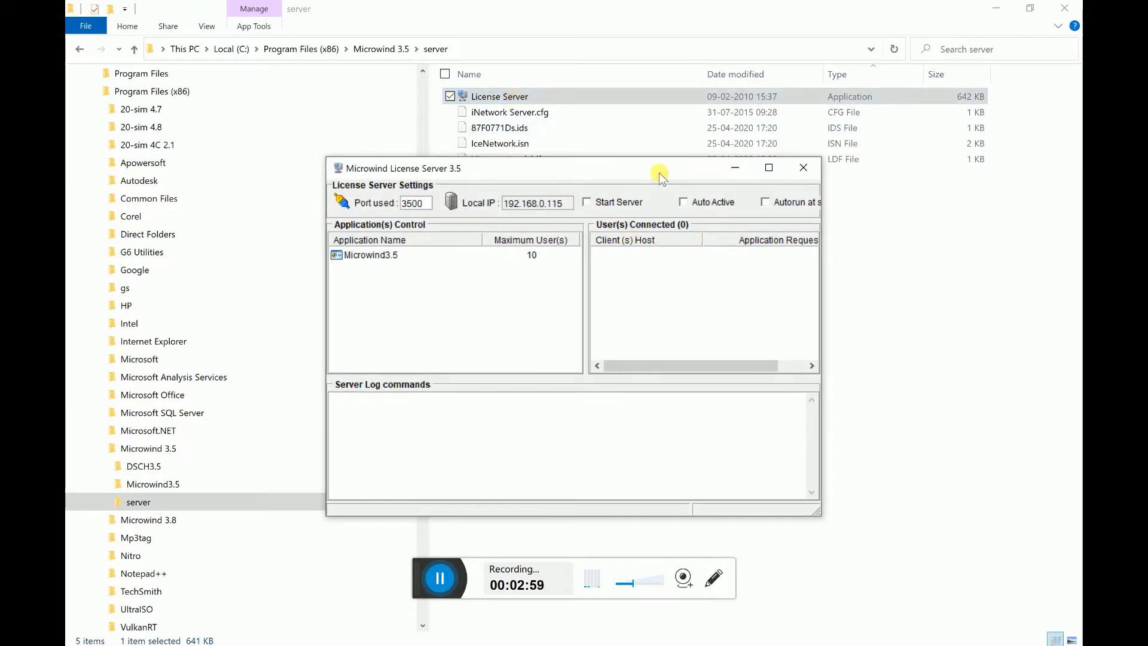
drag(660, 170, 591, 145)
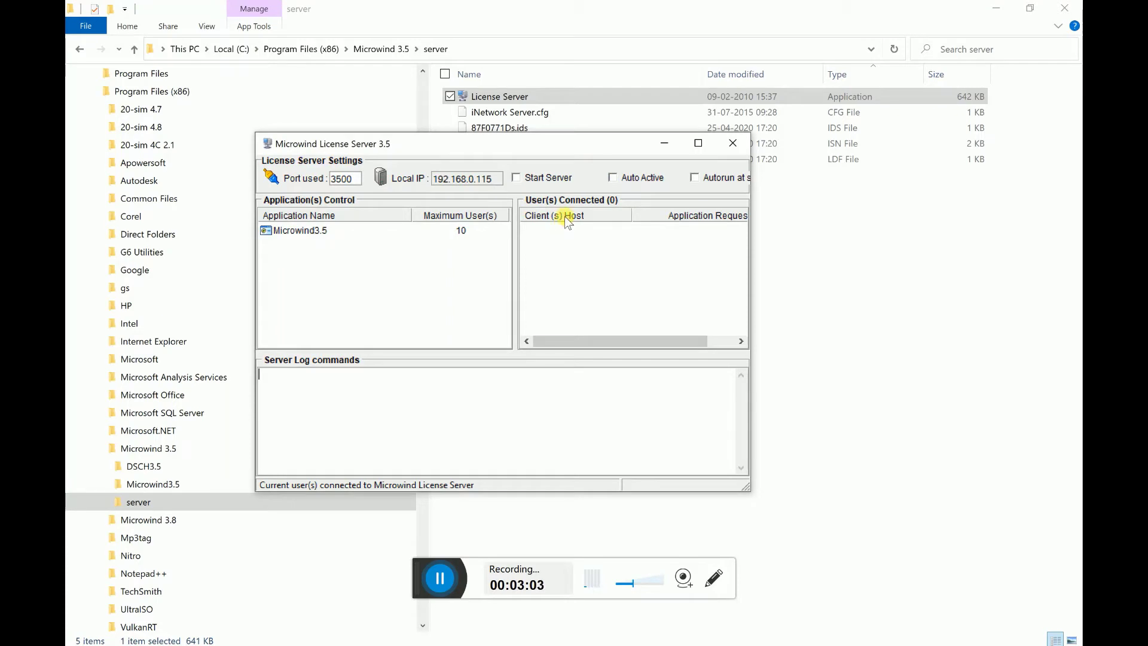
Close License Server and delete 87F0771Ds.ids and IceNetwork.isn from the server folder.
click(735, 144)
click(550, 114)
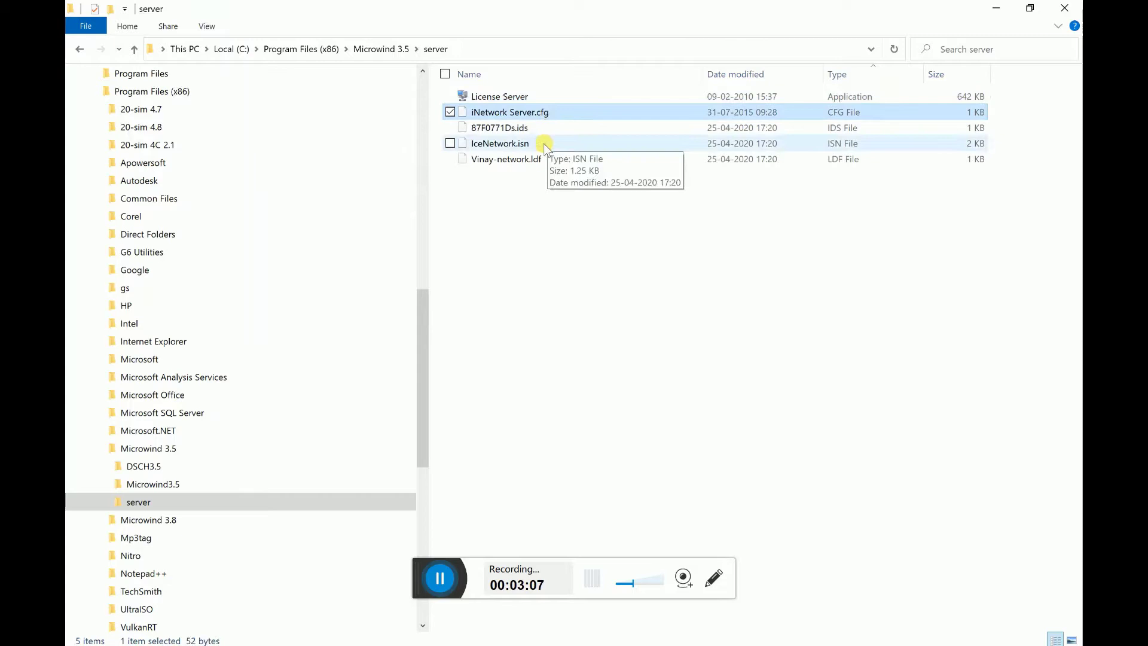
click(544, 134)
shift+click(544, 145)
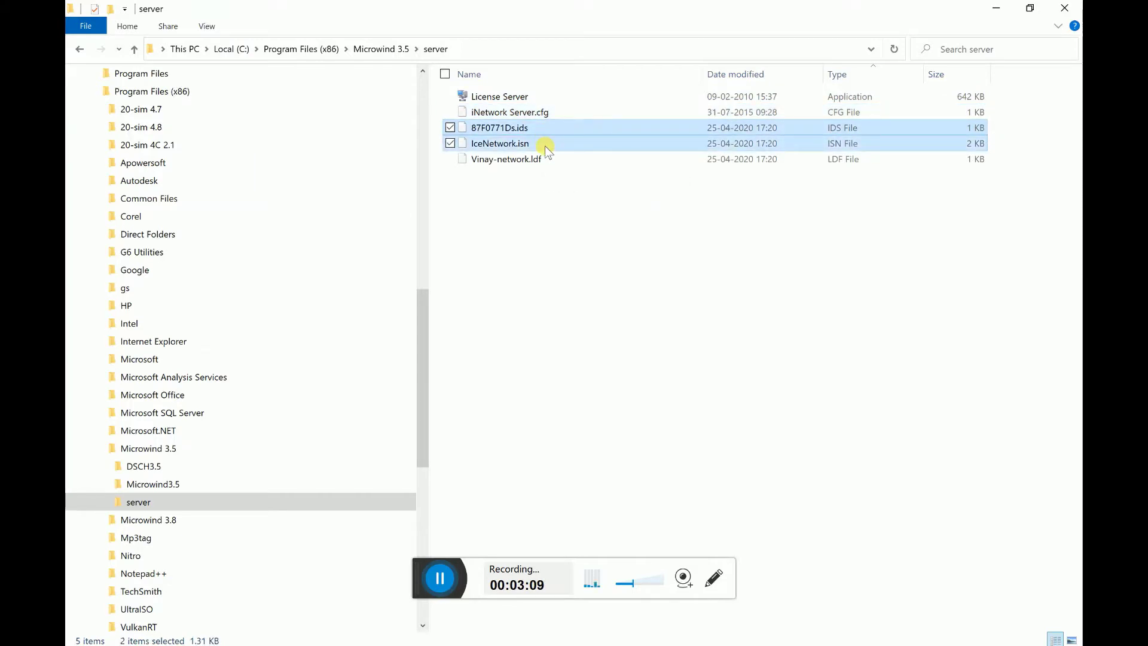
key(Delete)
key(Return)
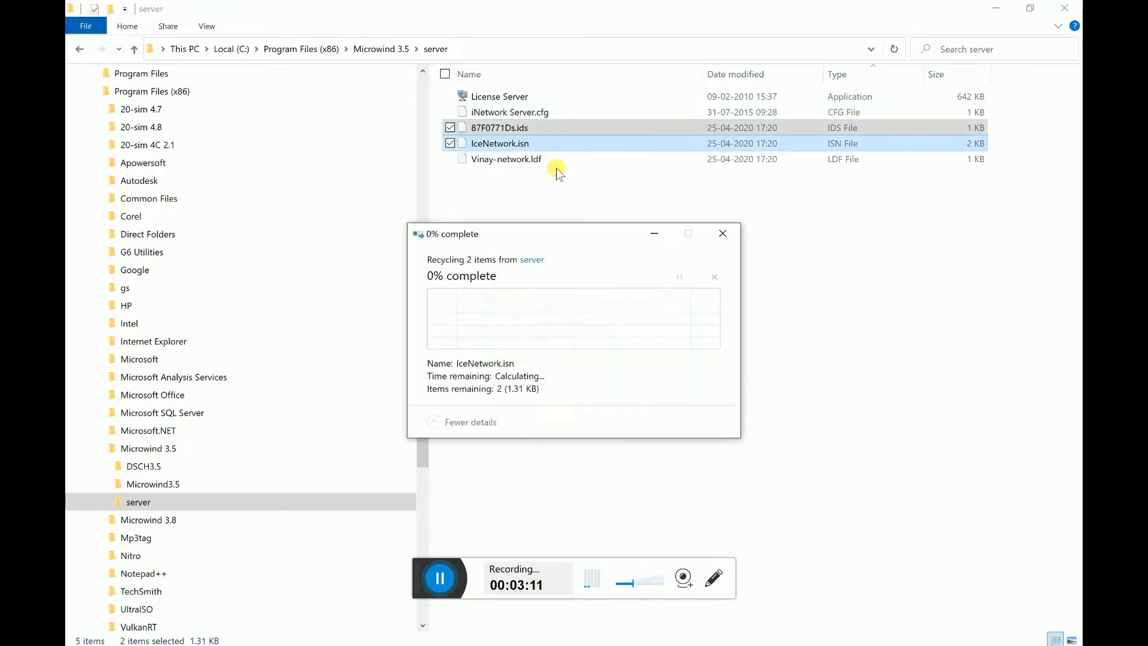
Confirm License Server won't start without those files, then paste the license files back.
click(510, 97)
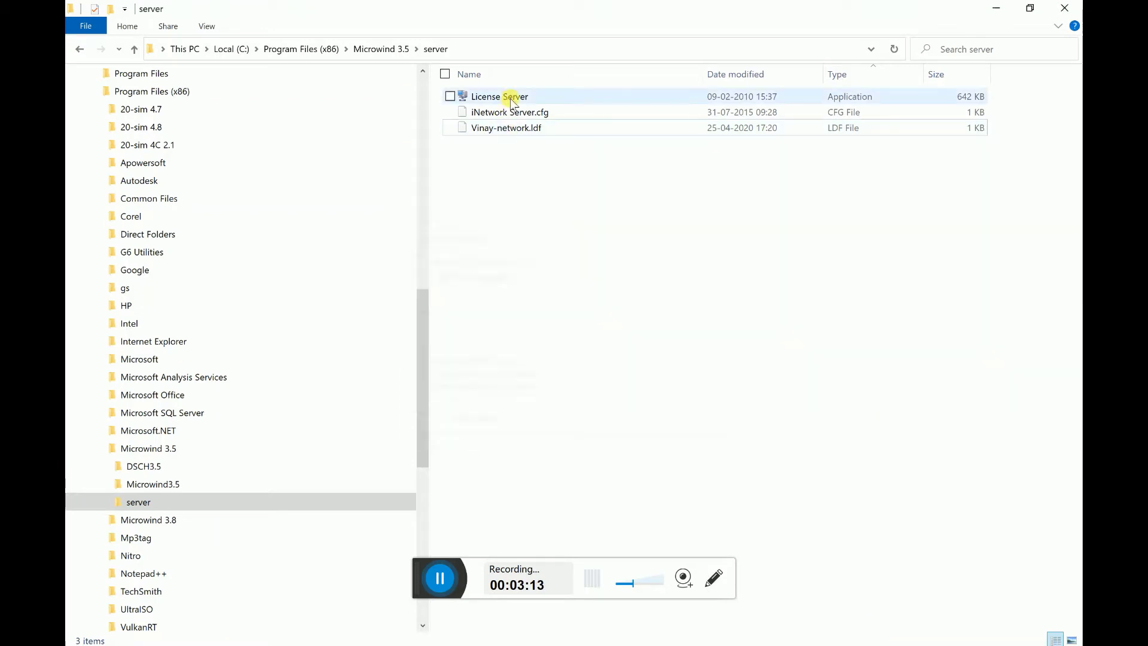
double_click(510, 97)
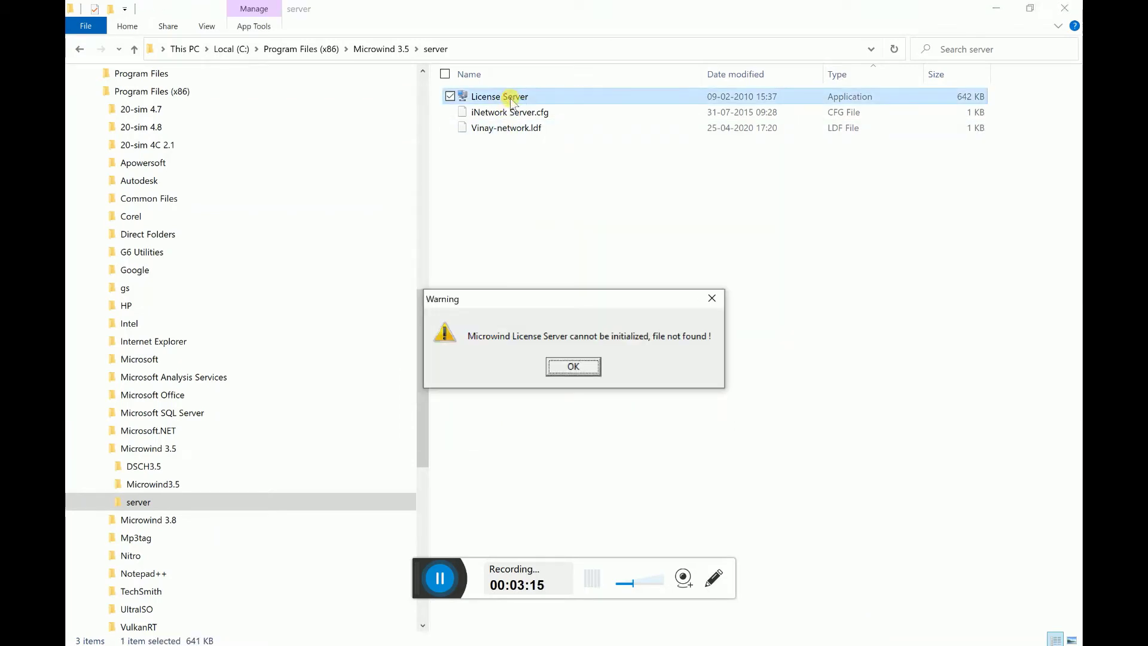
key(Return)
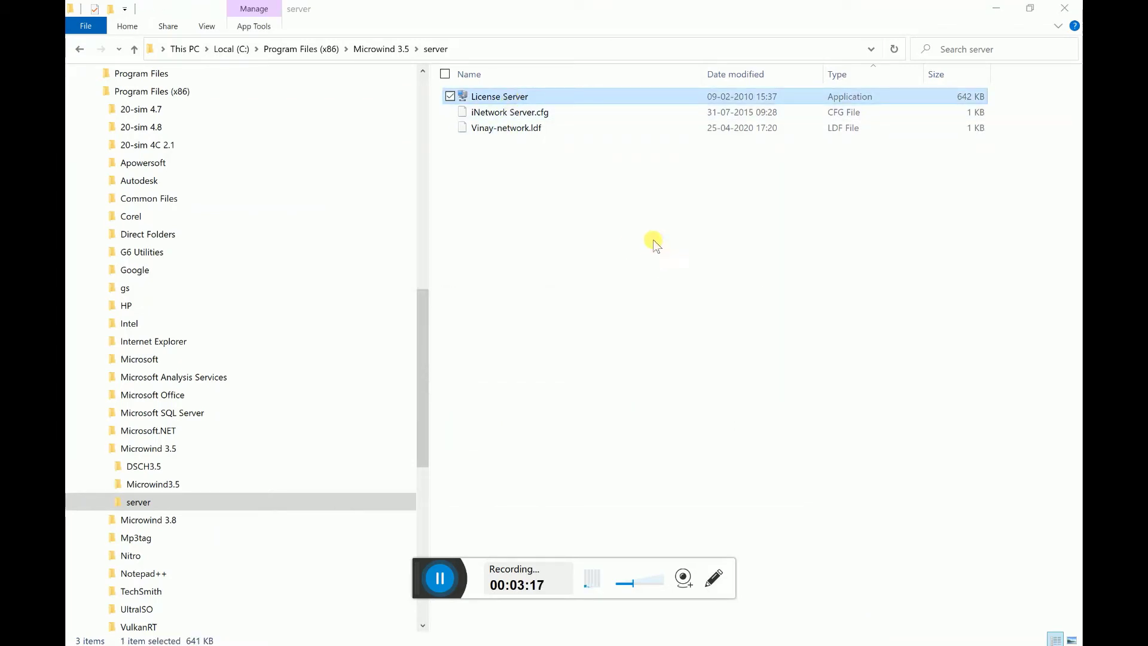
click(630, 212)
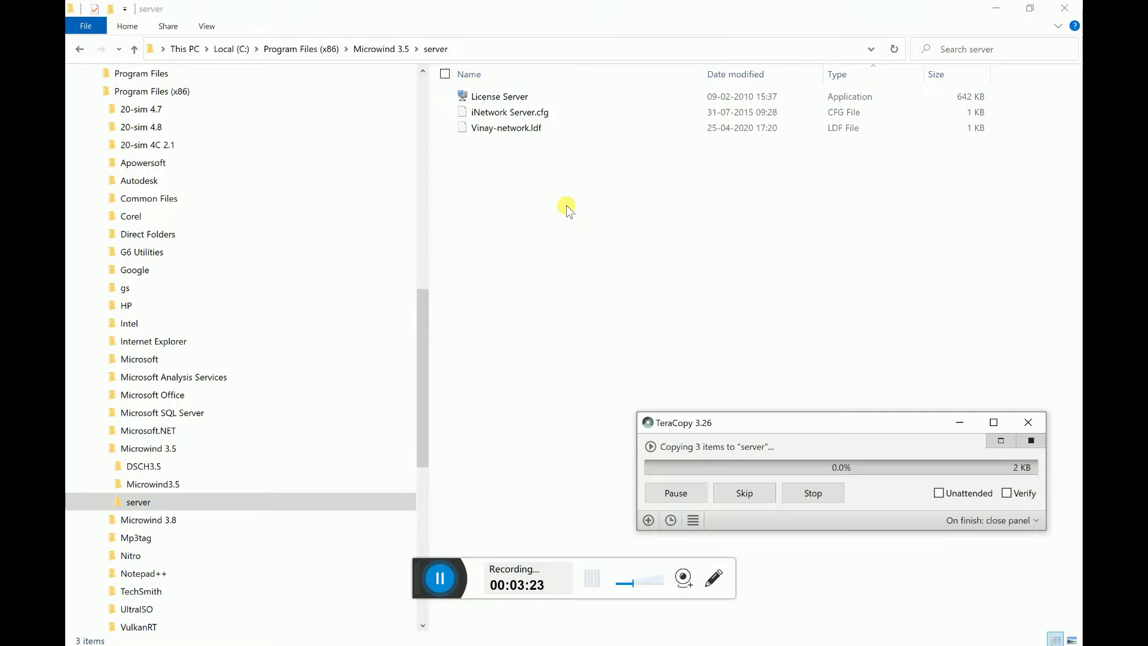
click(522, 278)
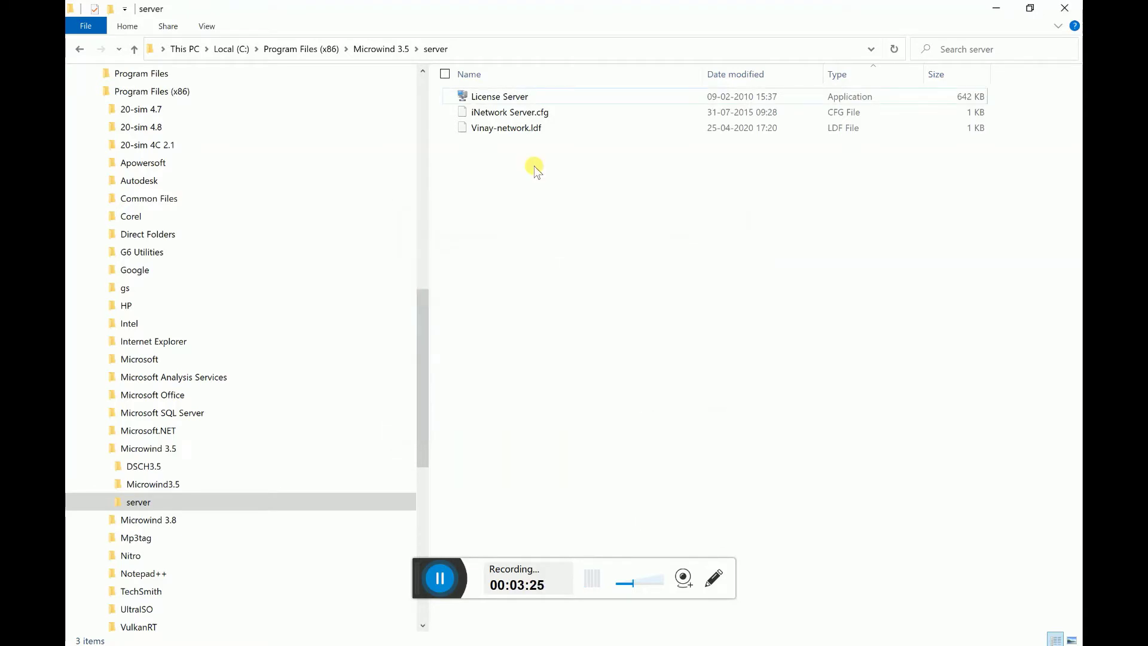
Run License Server, start it listening on port 3500, and allow it through the firewall.
double_click(519, 95)
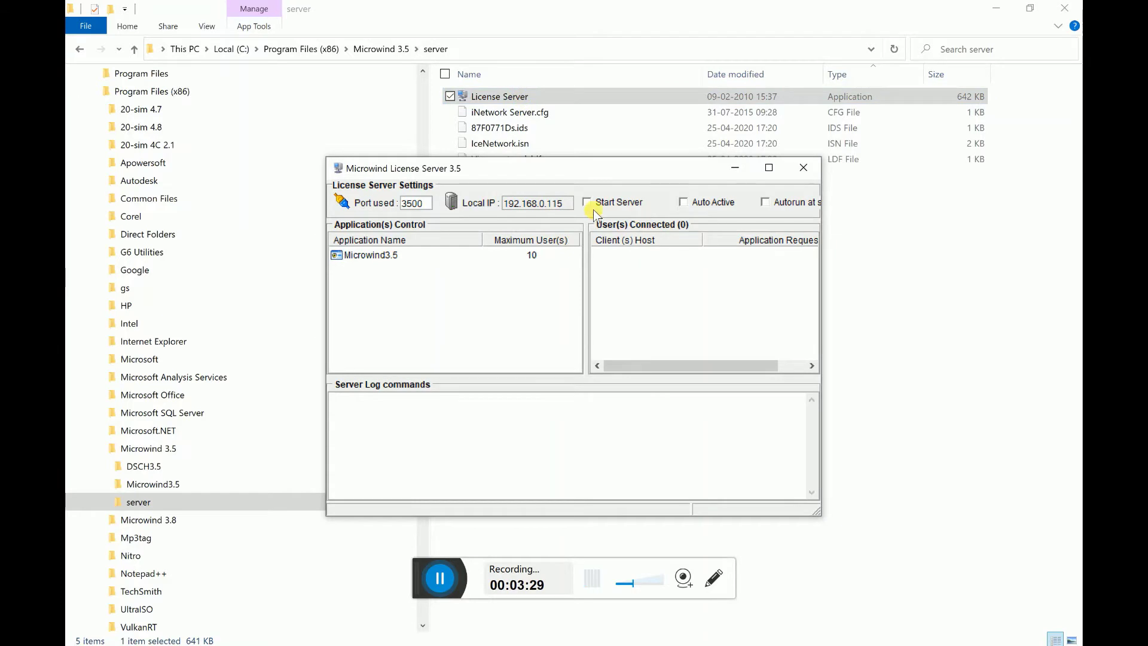
click(593, 205)
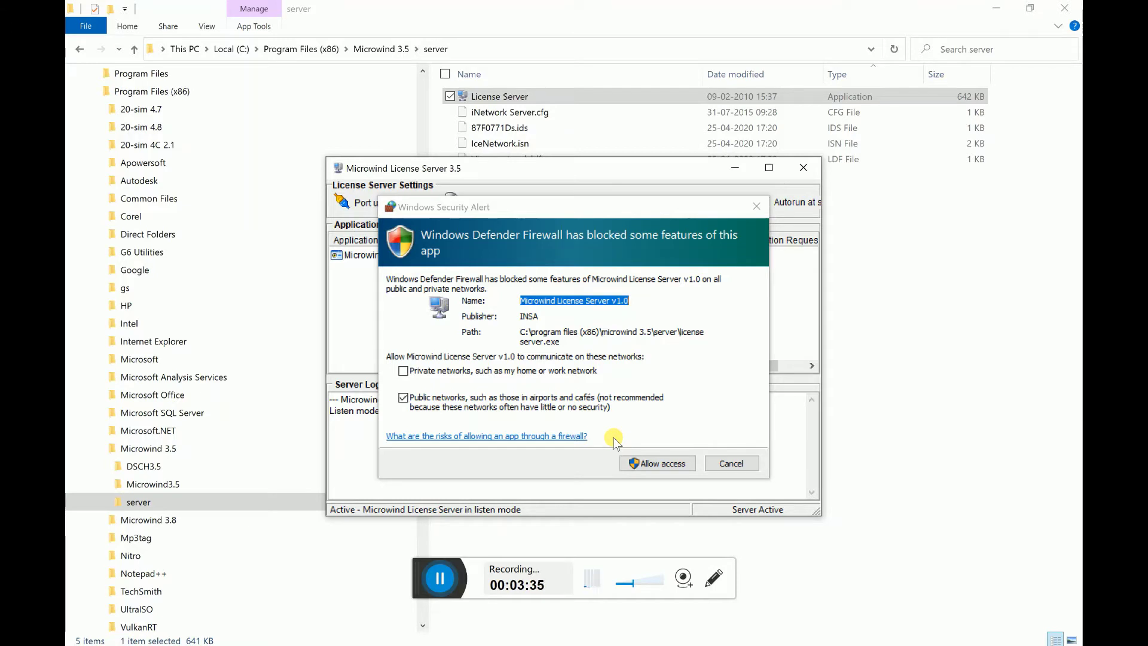
click(647, 468)
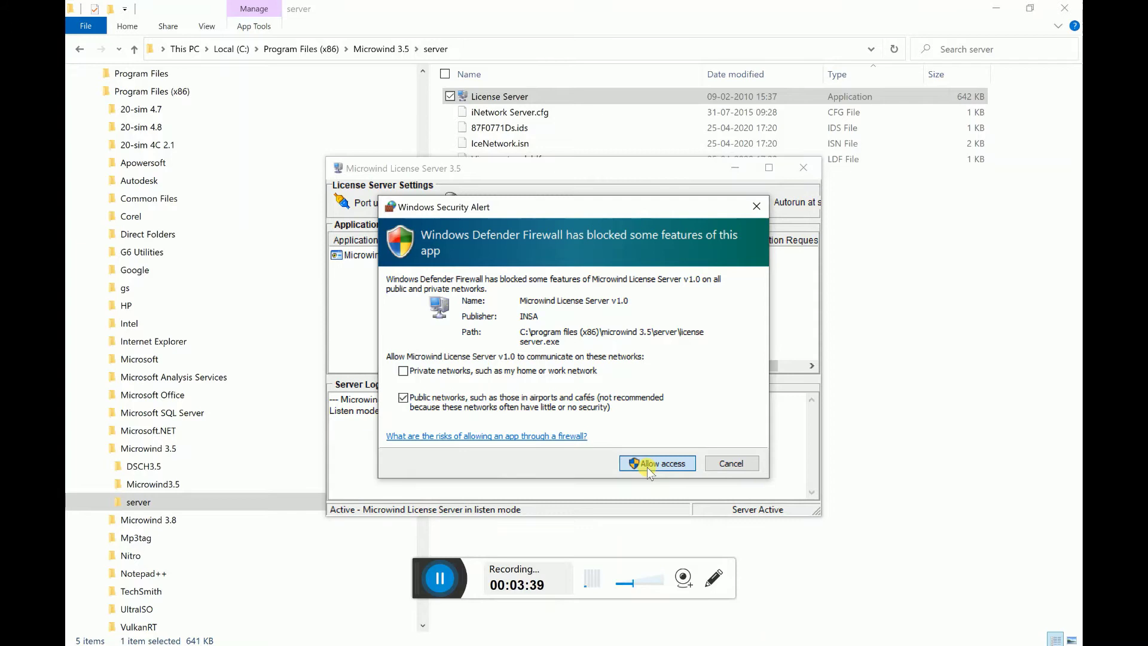
click(647, 463)
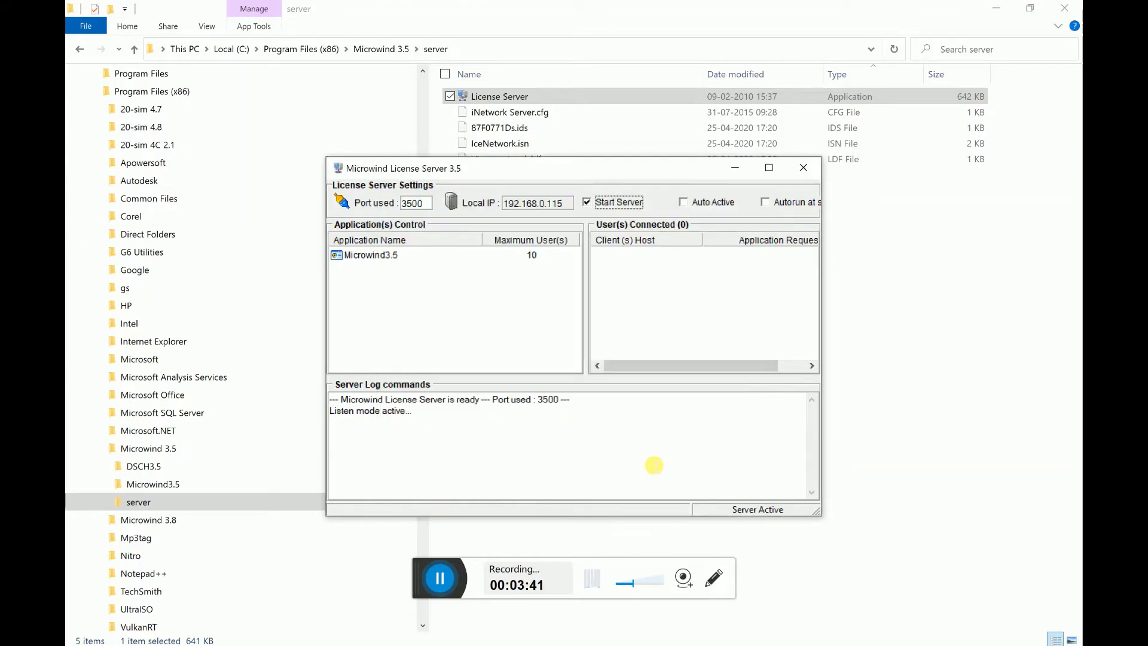
Turn on Auto Active and Autorun at startup, dismissing the failed-to-set-data error.
click(710, 203)
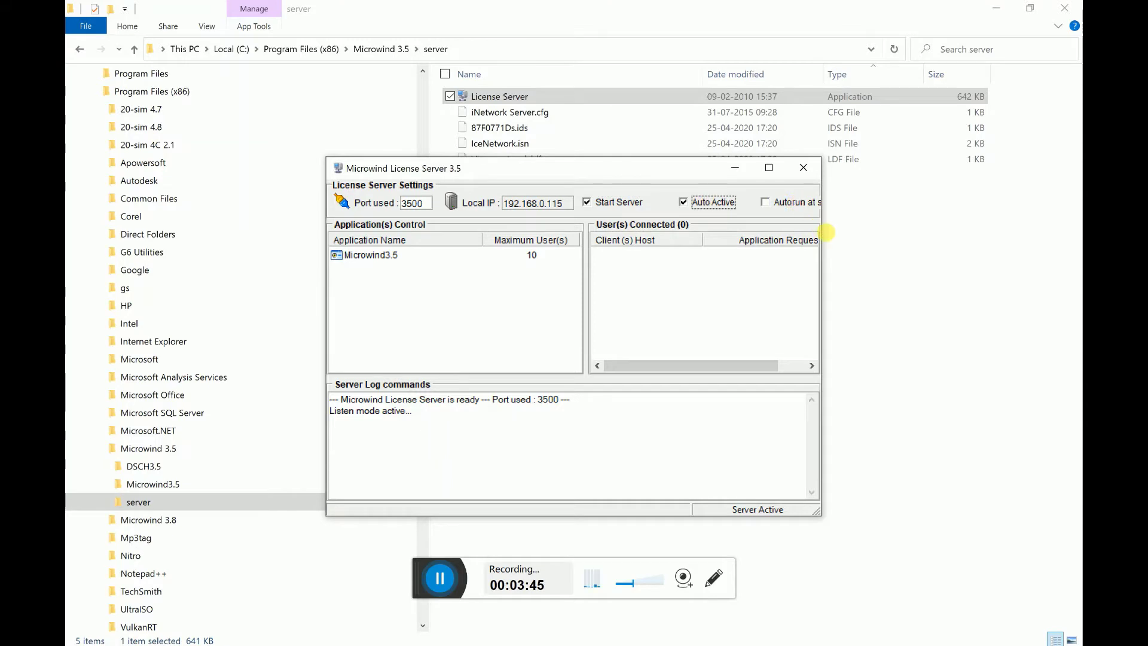
drag(820, 240, 935, 240)
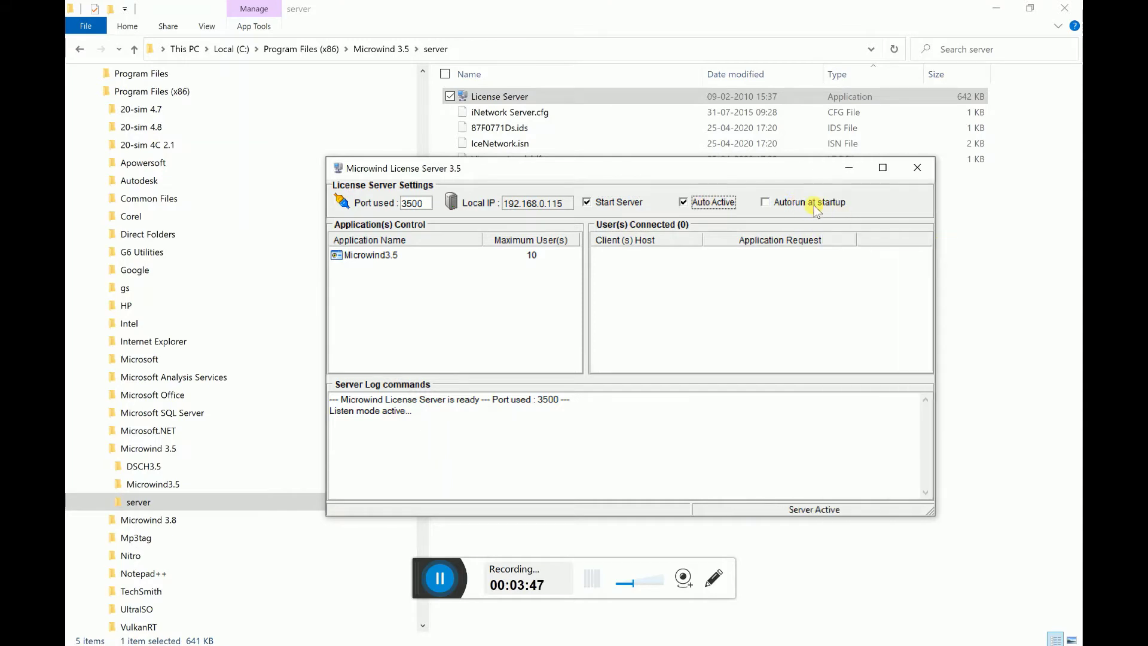
click(765, 202)
click(670, 380)
Reposition the License Server window and select the port 3500 and Local IP values.
drag(741, 171, 784, 163)
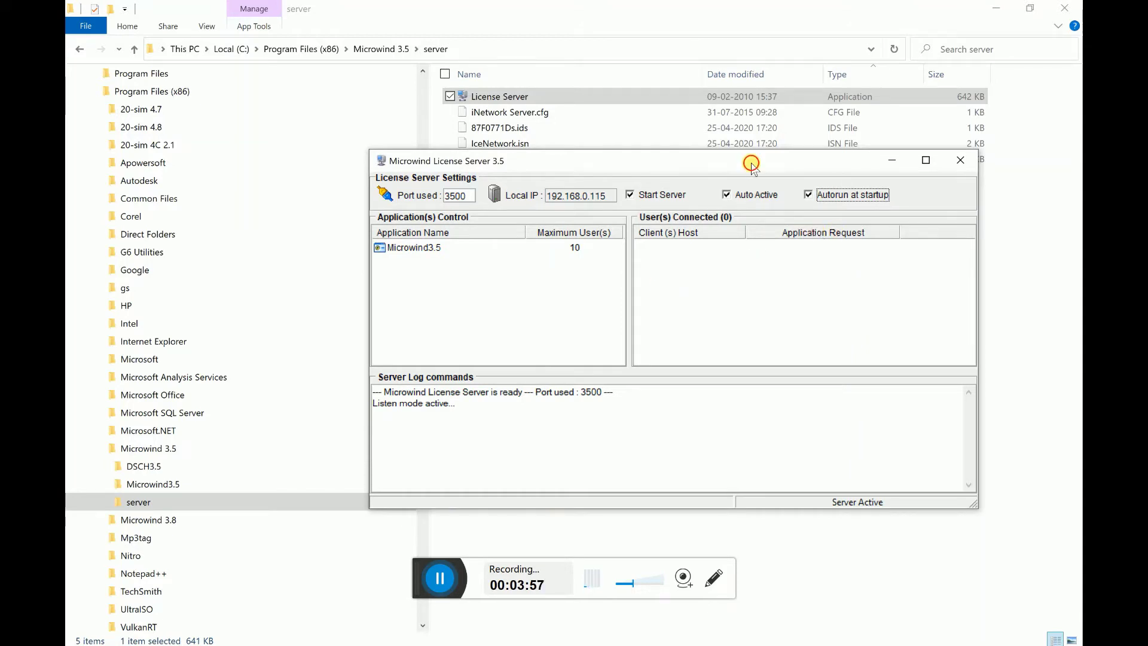
drag(749, 162, 799, 168)
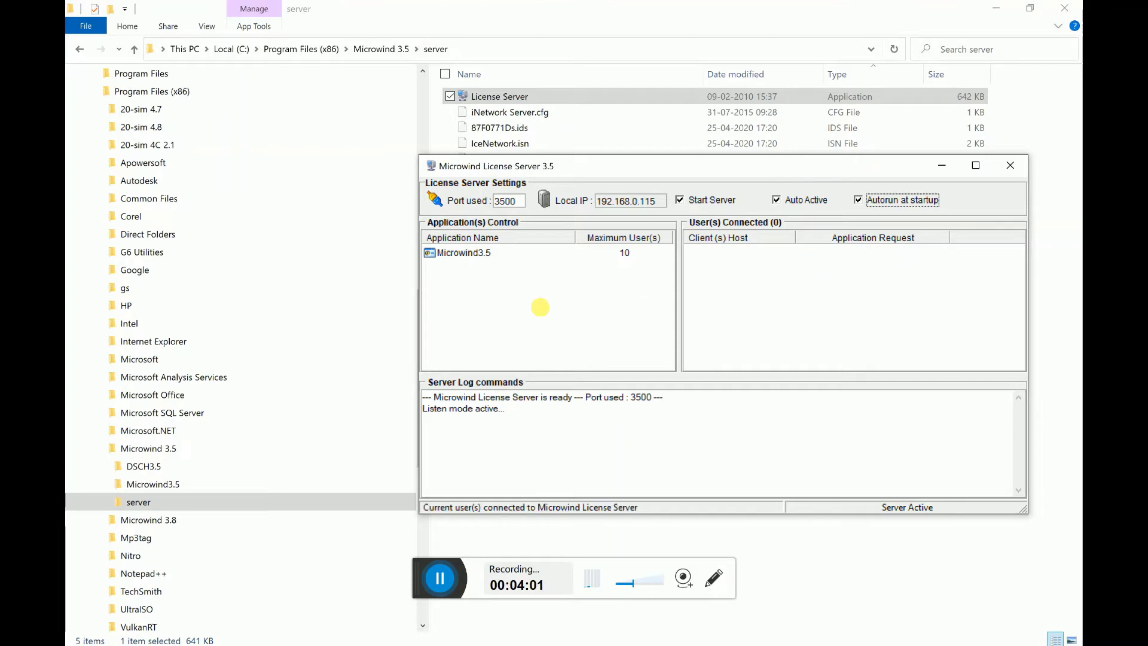
click(540, 307)
drag(839, 169, 904, 184)
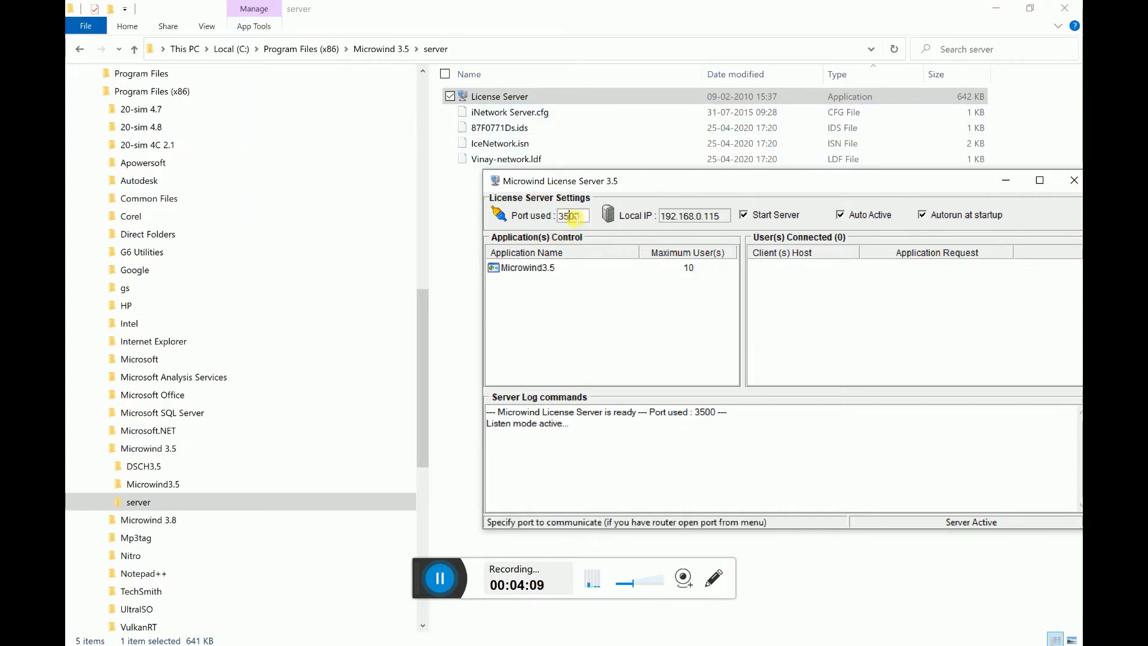
double_click(568, 216)
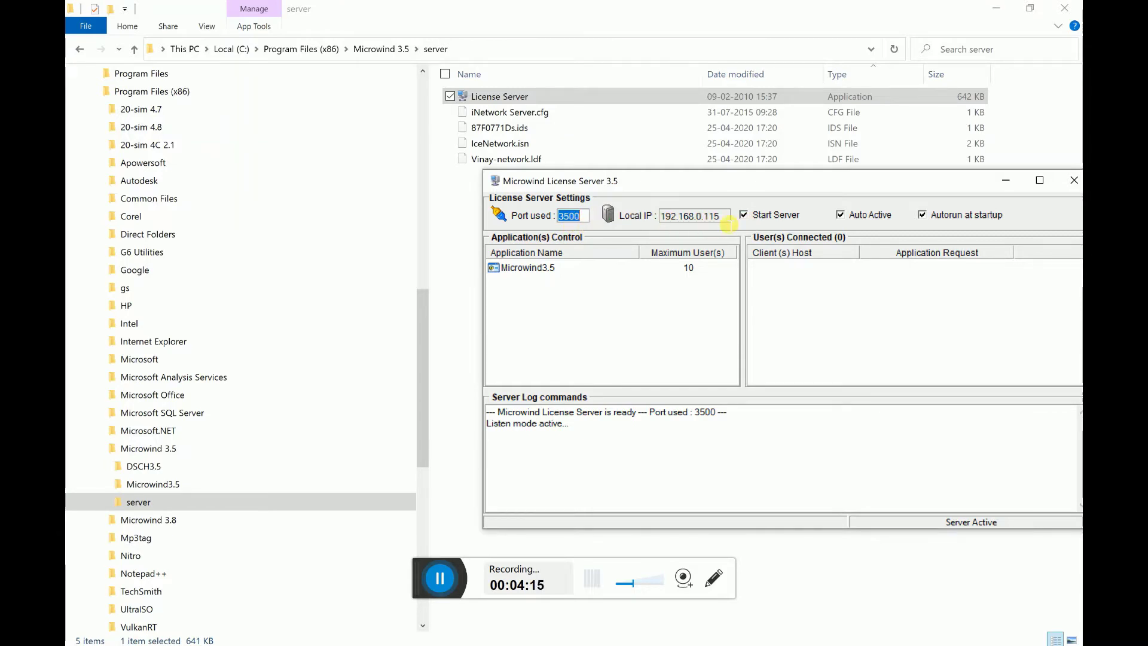
key(Tab)
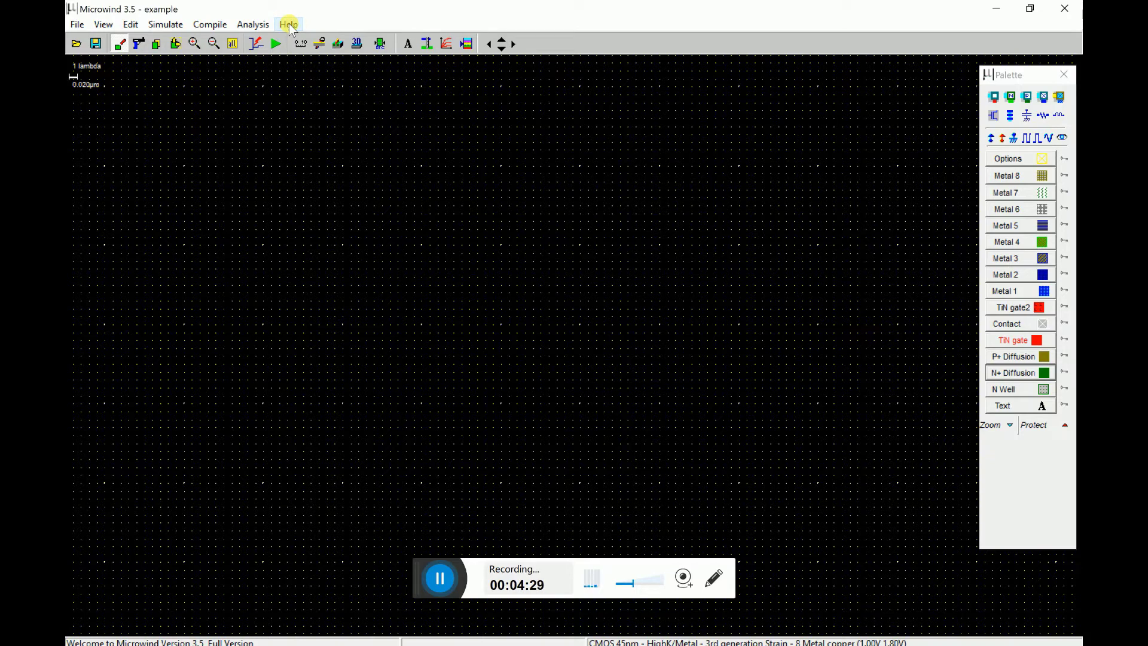
Load the .ldf file from Desktop > network license through Help > Register and confirm the success message.
click(289, 24)
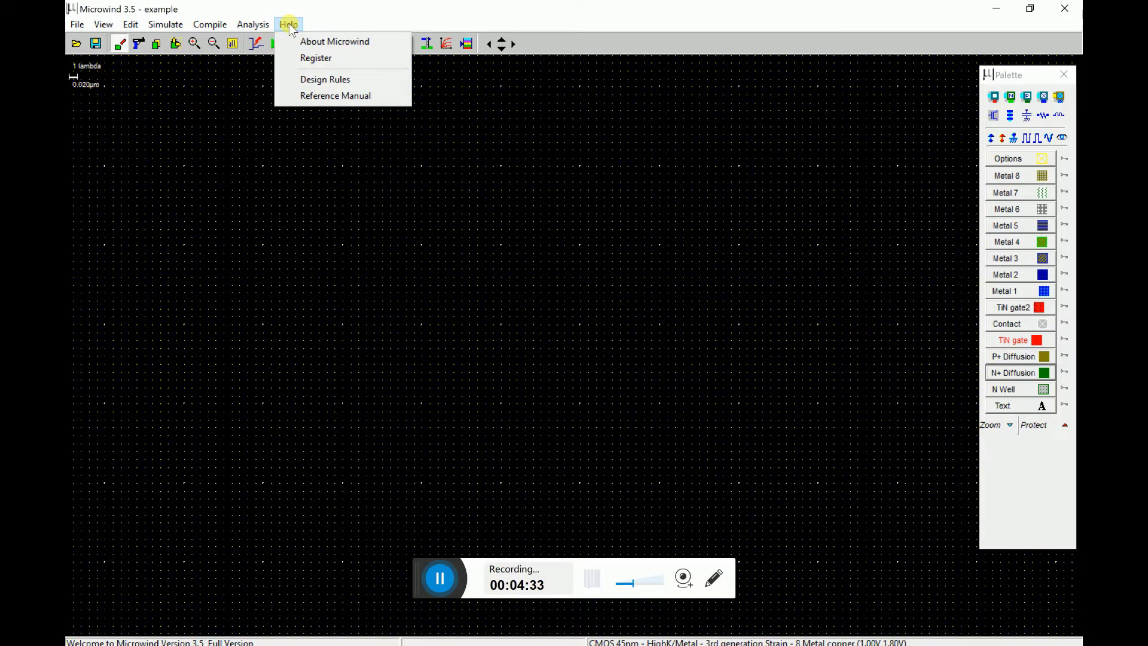
click(339, 57)
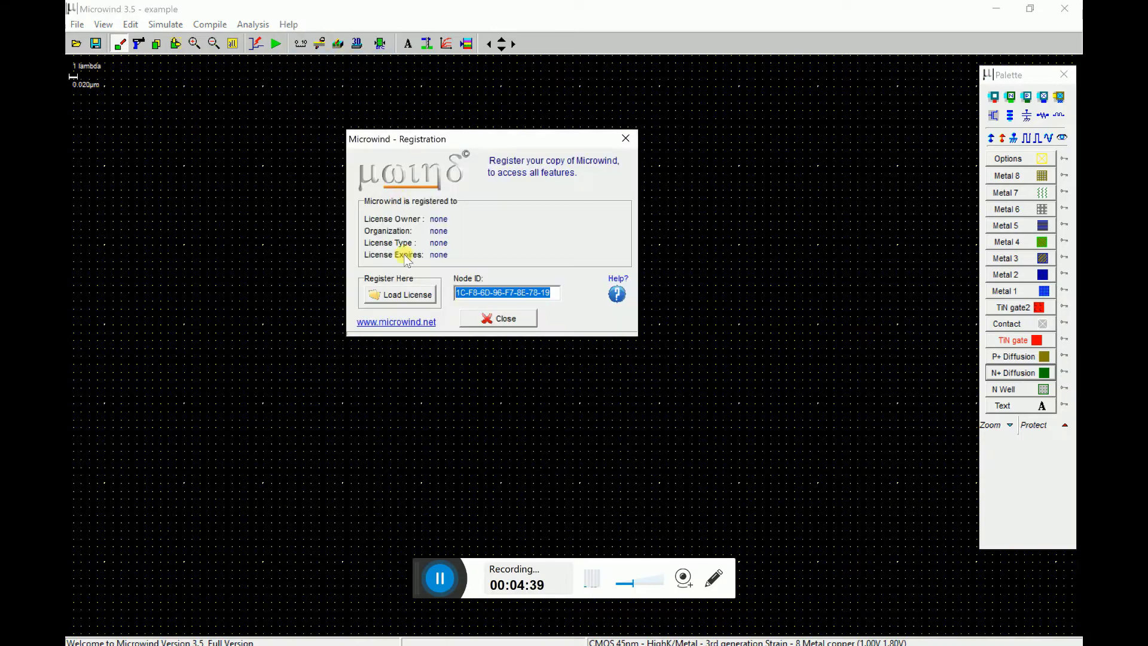
click(414, 296)
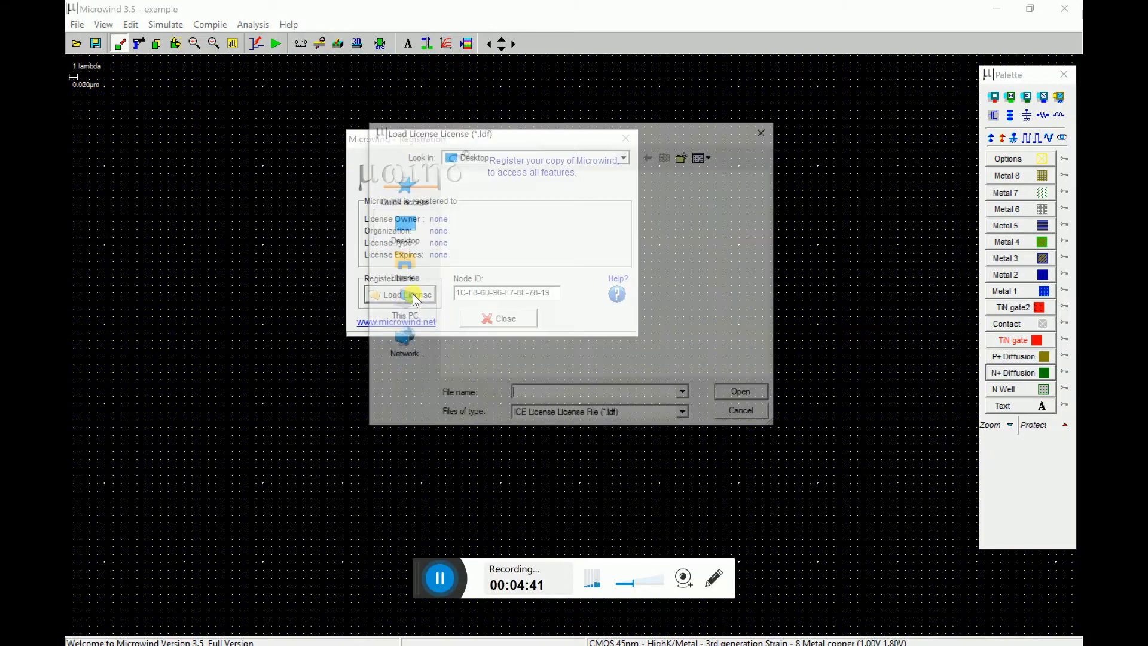
click(419, 237)
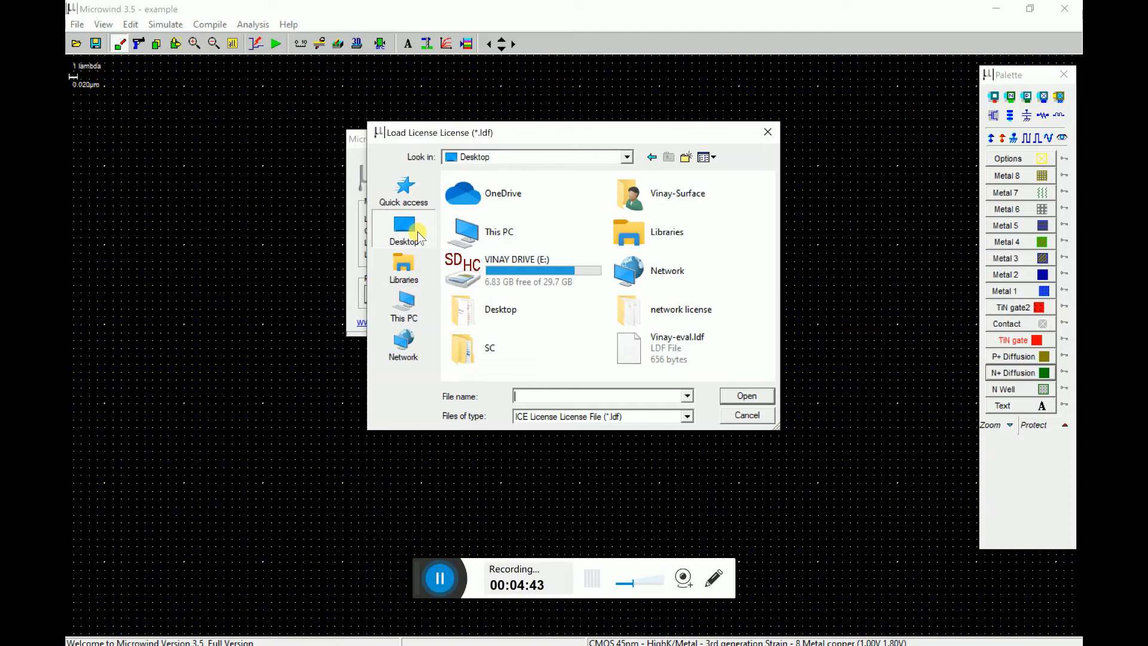
click(668, 313)
double_click(669, 313)
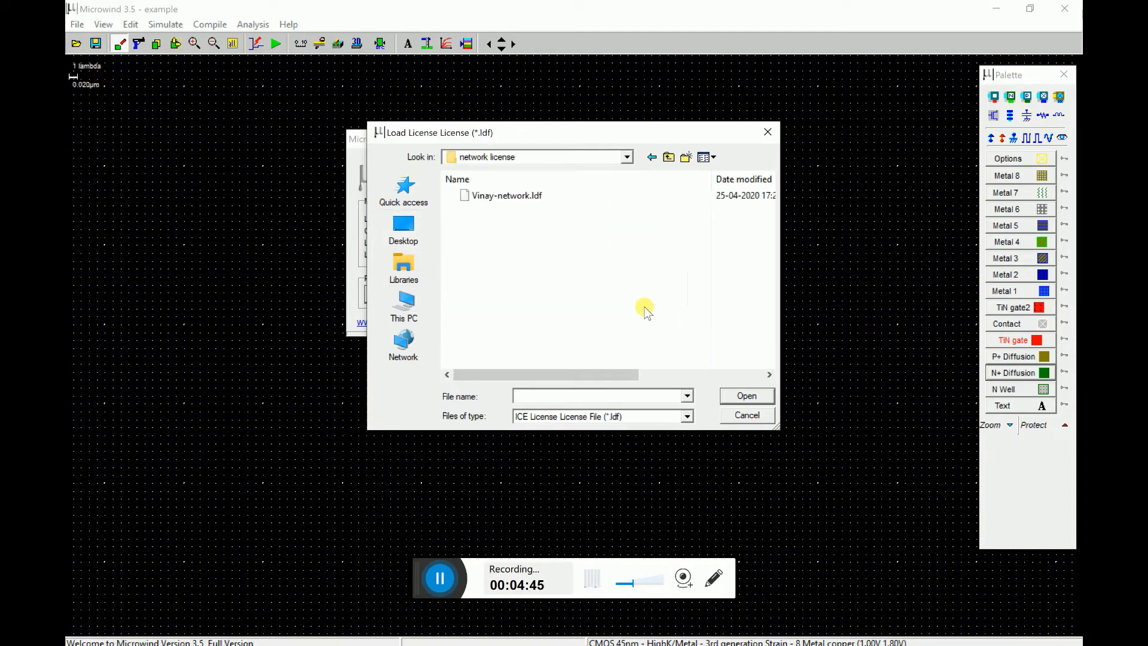
double_click(499, 195)
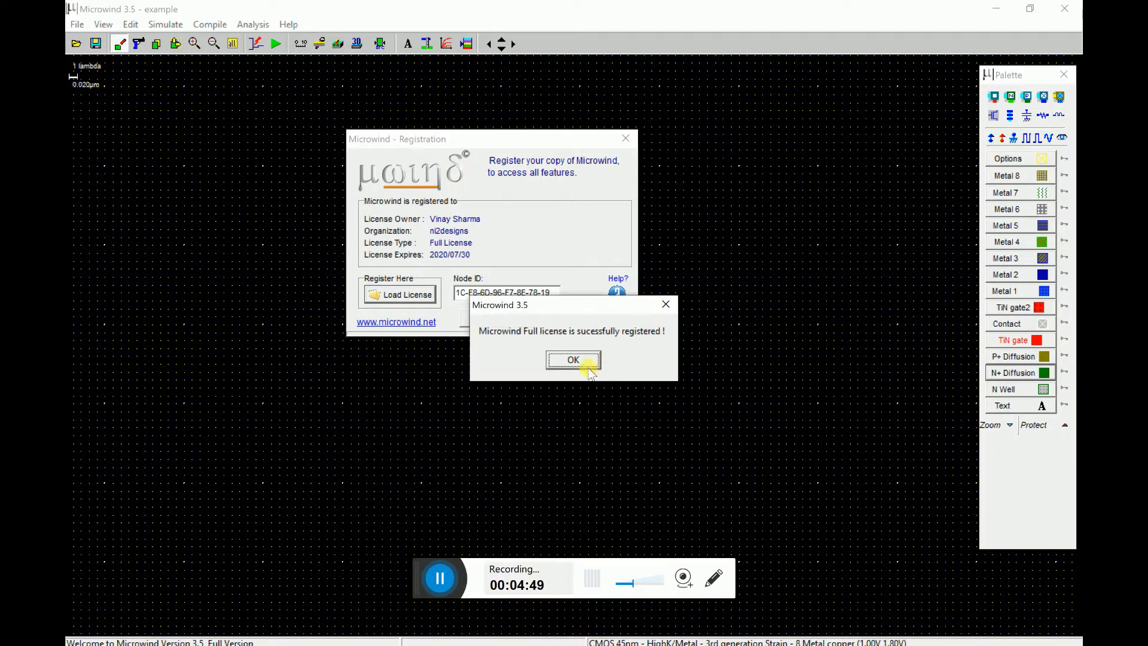
click(574, 360)
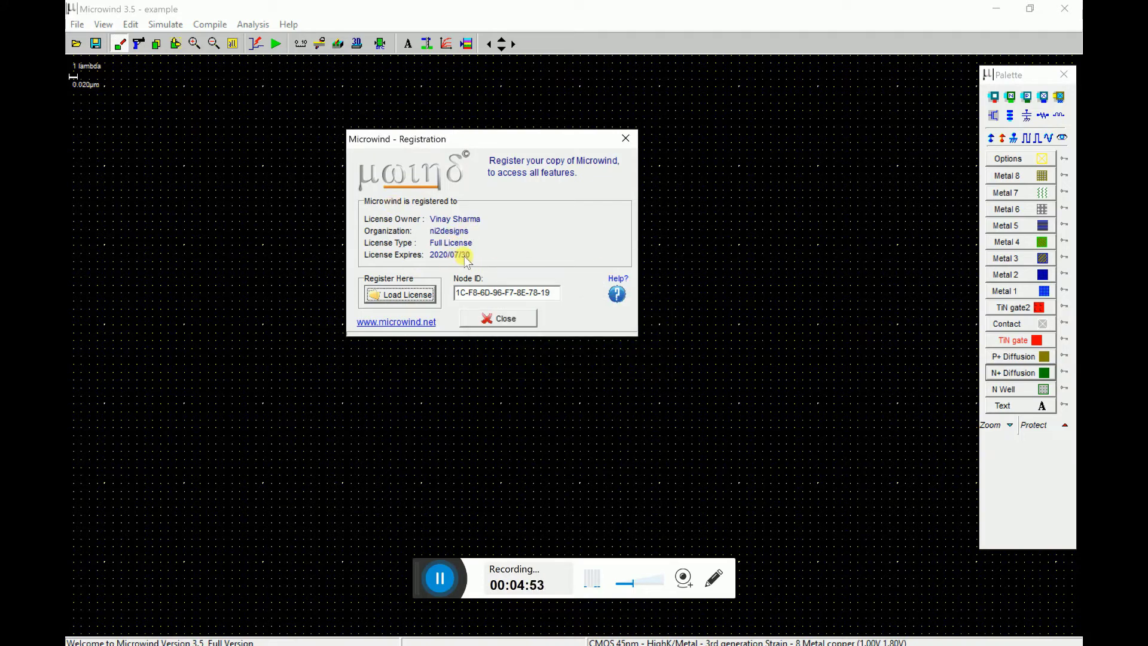
Close the registration window and quit Microwind 3.5.
click(516, 319)
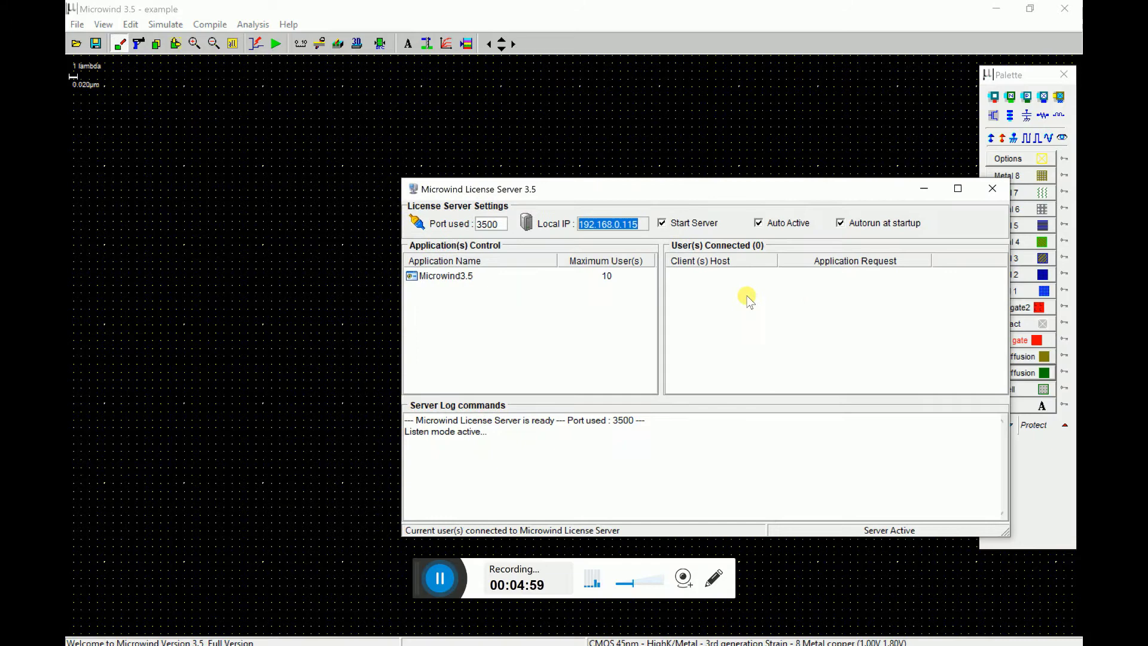
click(701, 290)
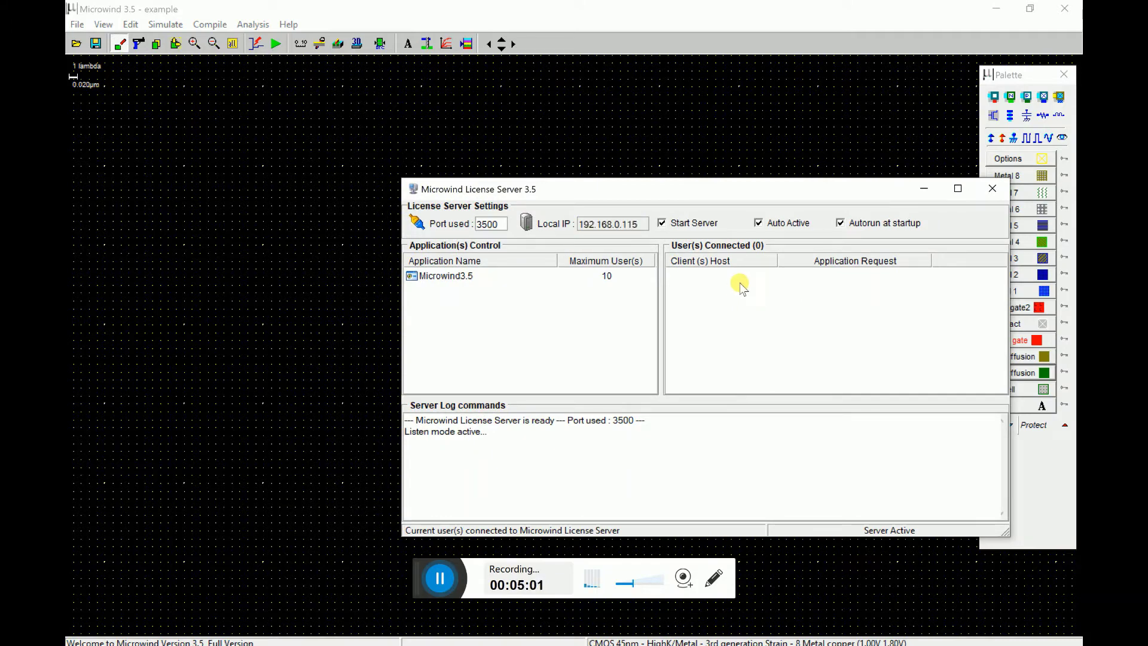
click(1064, 8)
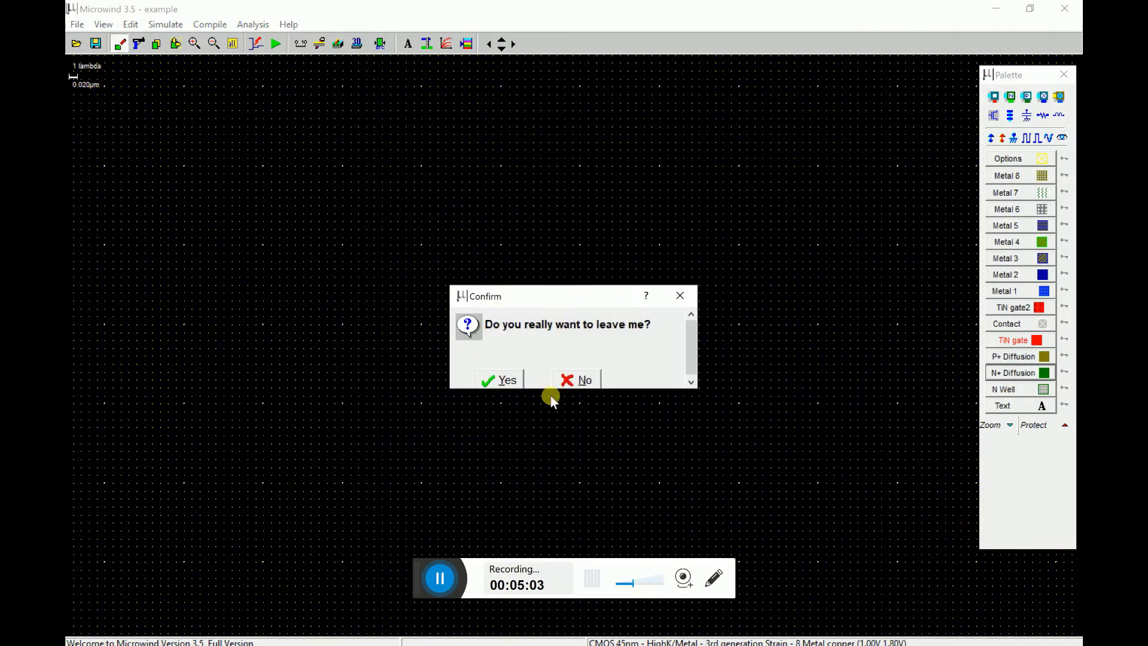
click(513, 378)
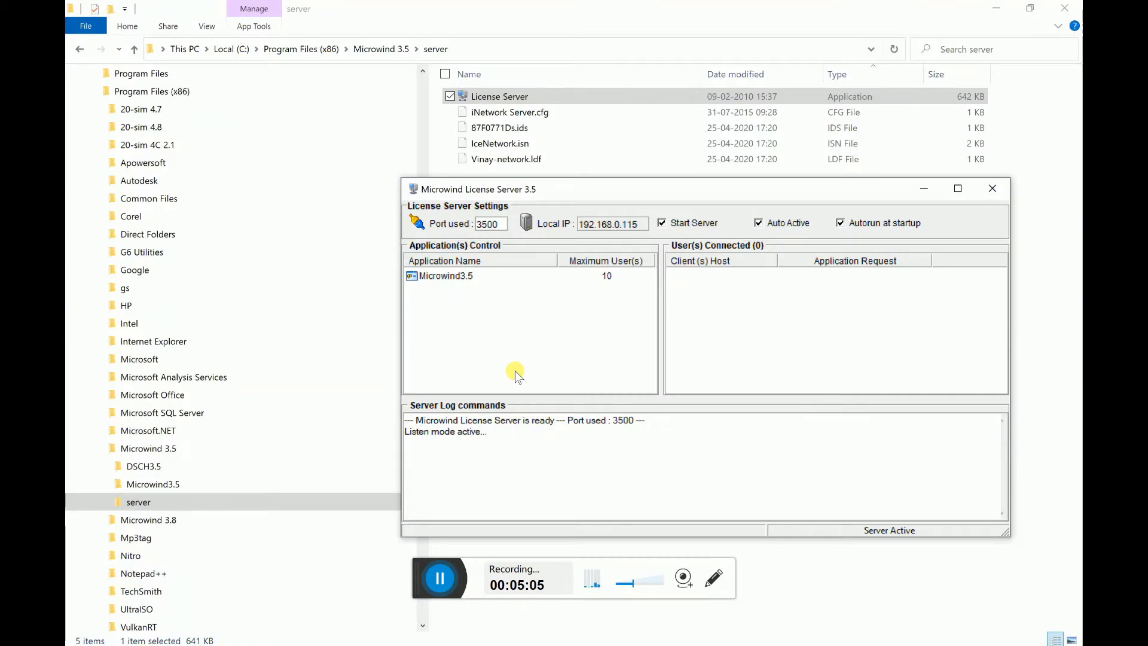
Relaunch Microwind 3.5 from its desktop icon and acknowledge the About and full-license messages.
key(super+d)
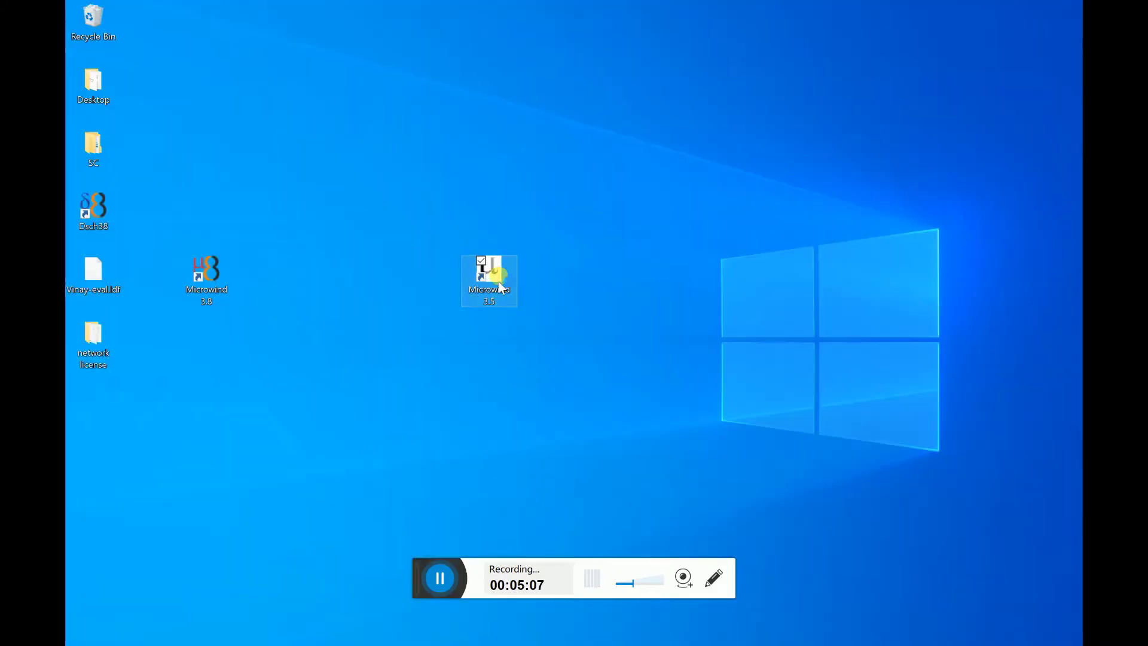
double_click(501, 287)
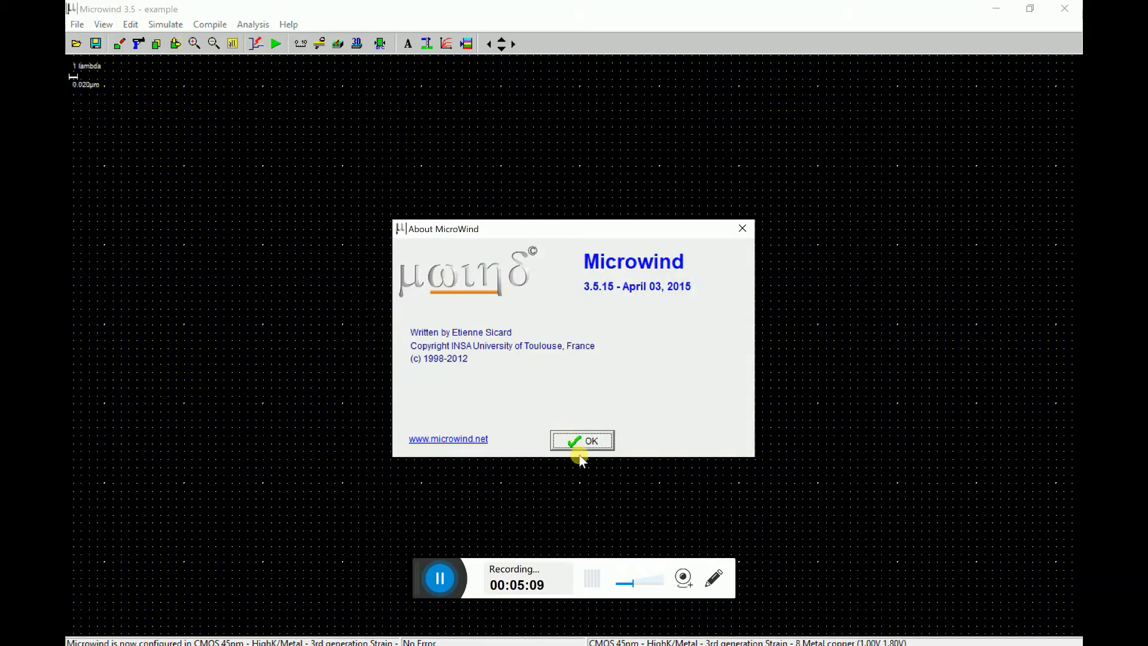
click(583, 441)
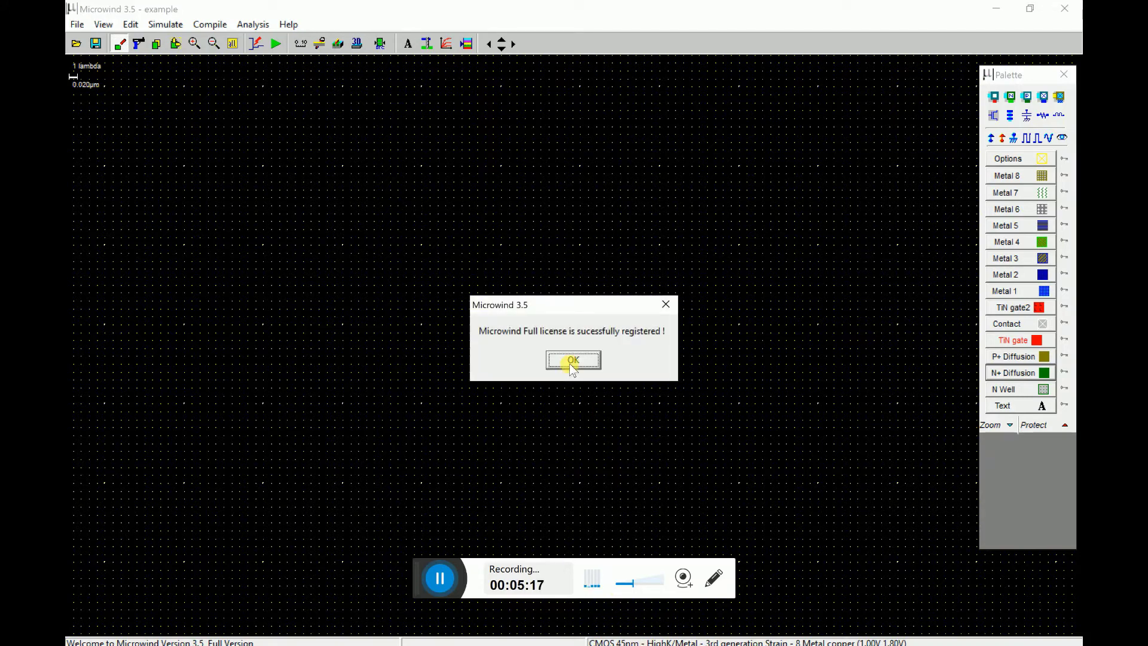
click(572, 360)
Bring the License Server window forward and review the registration details in Microwind.
mouse_move(630, 644)
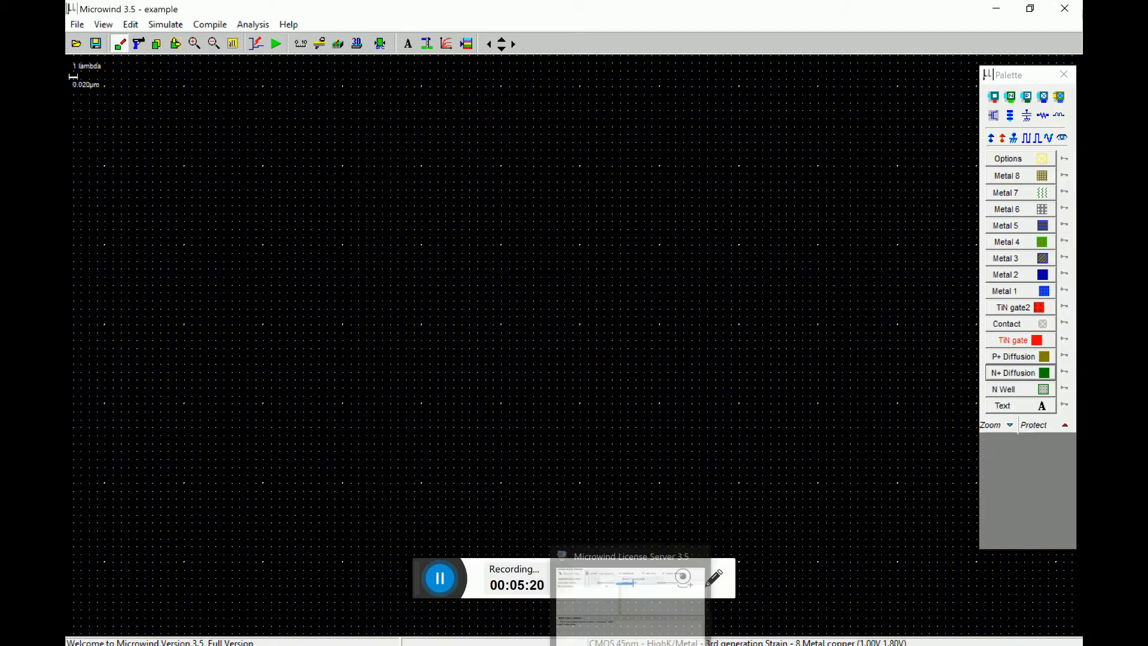
click(659, 606)
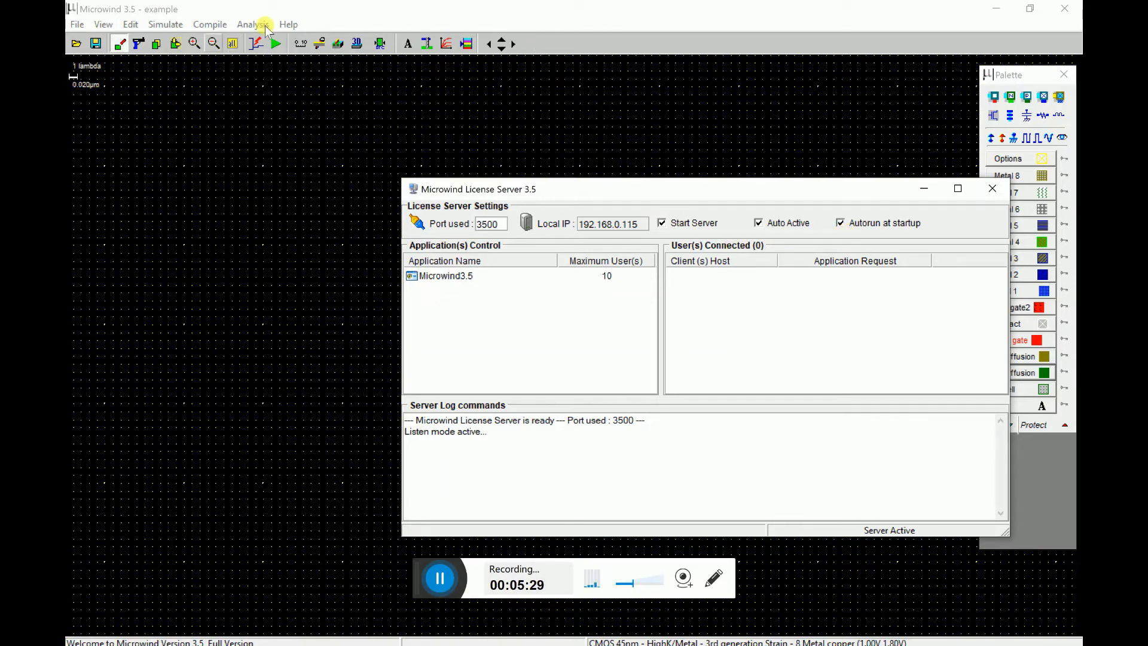
click(290, 25)
click(302, 59)
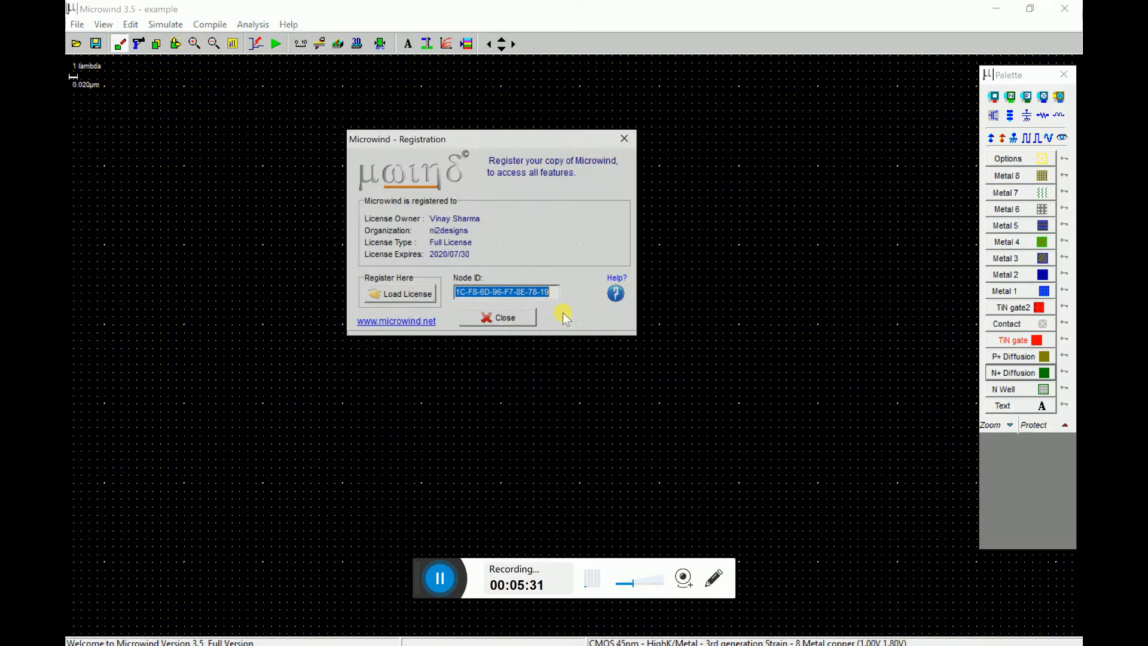
click(499, 318)
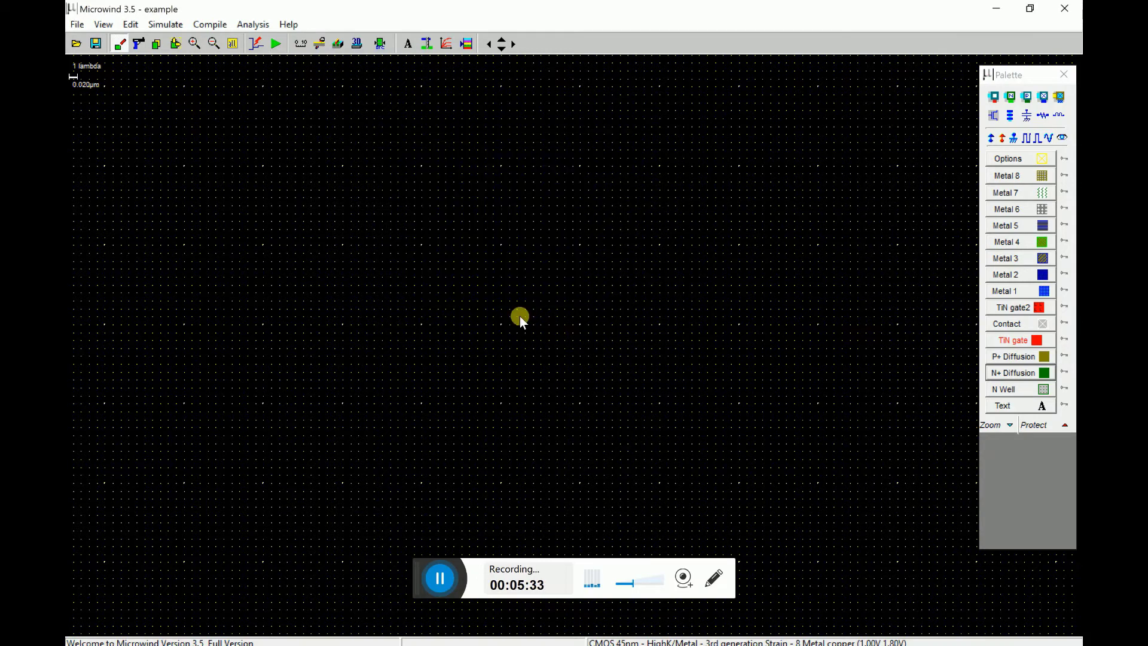
Quit Microwind 3.5 and dismiss the cannot-connect-to-license-server warning.
click(1075, 11)
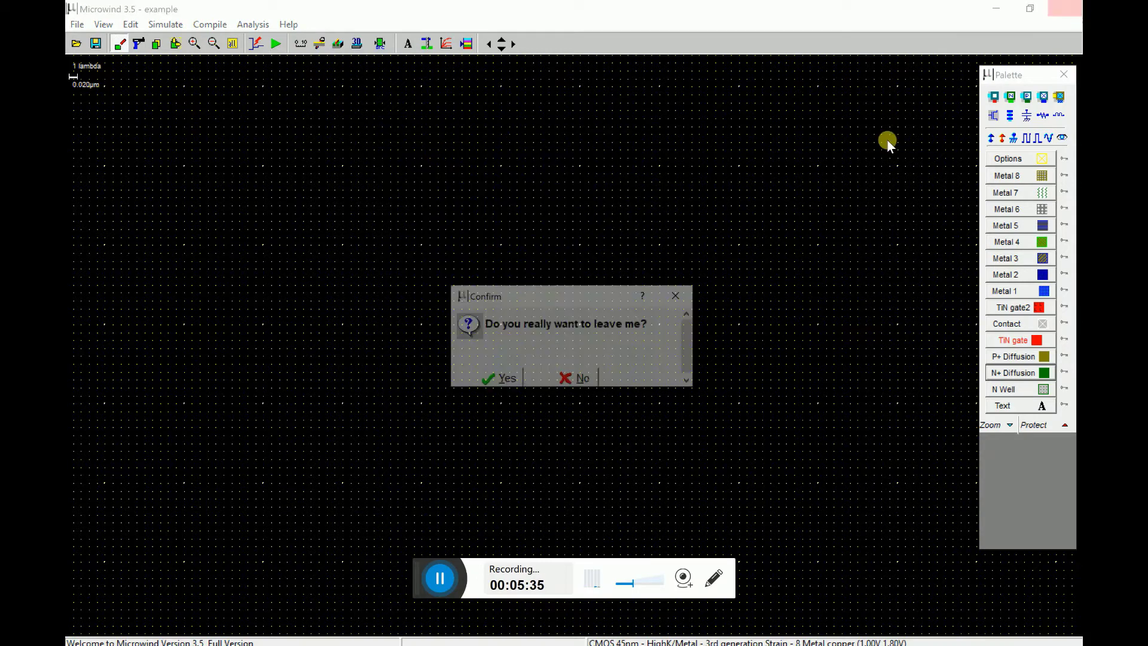
click(510, 379)
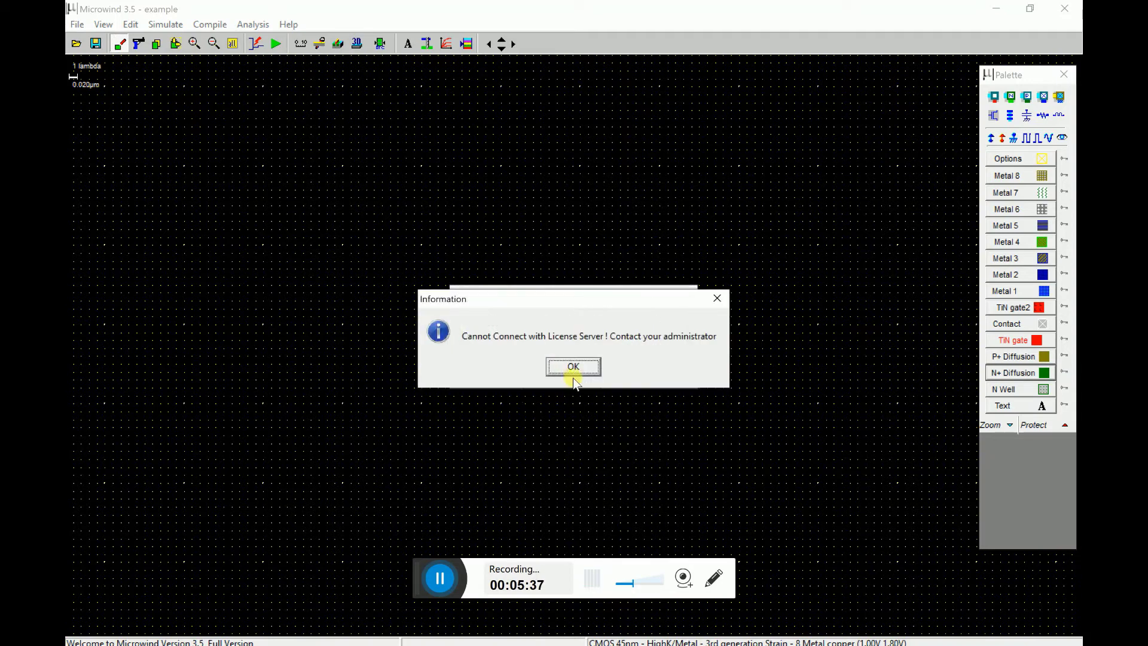
drag(598, 299, 596, 149)
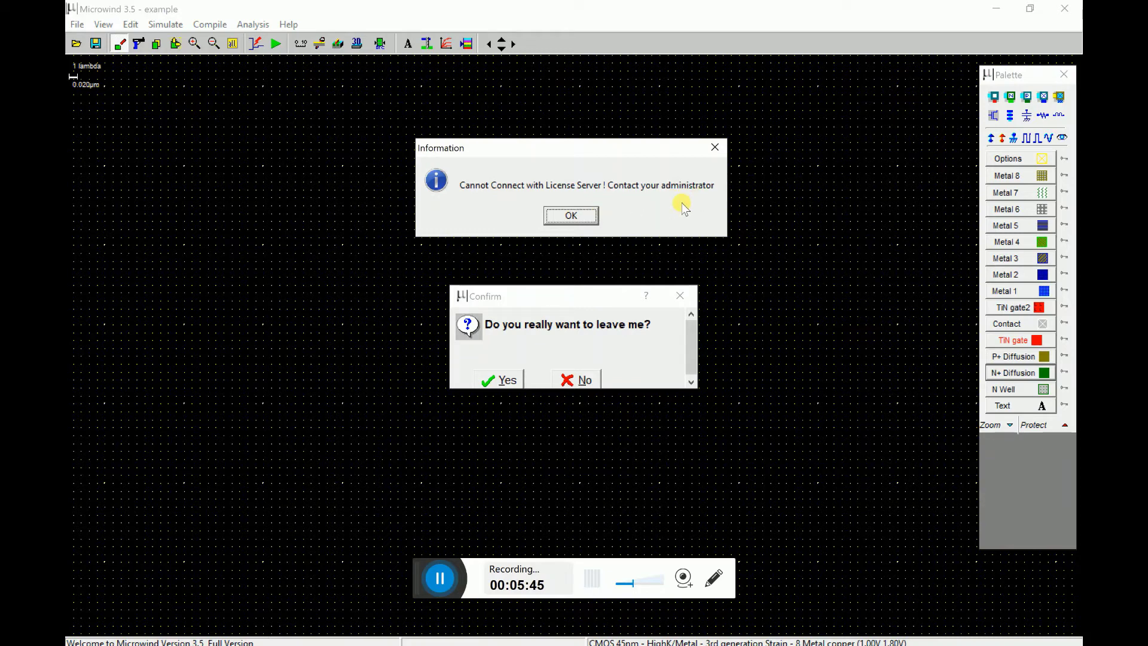
click(571, 216)
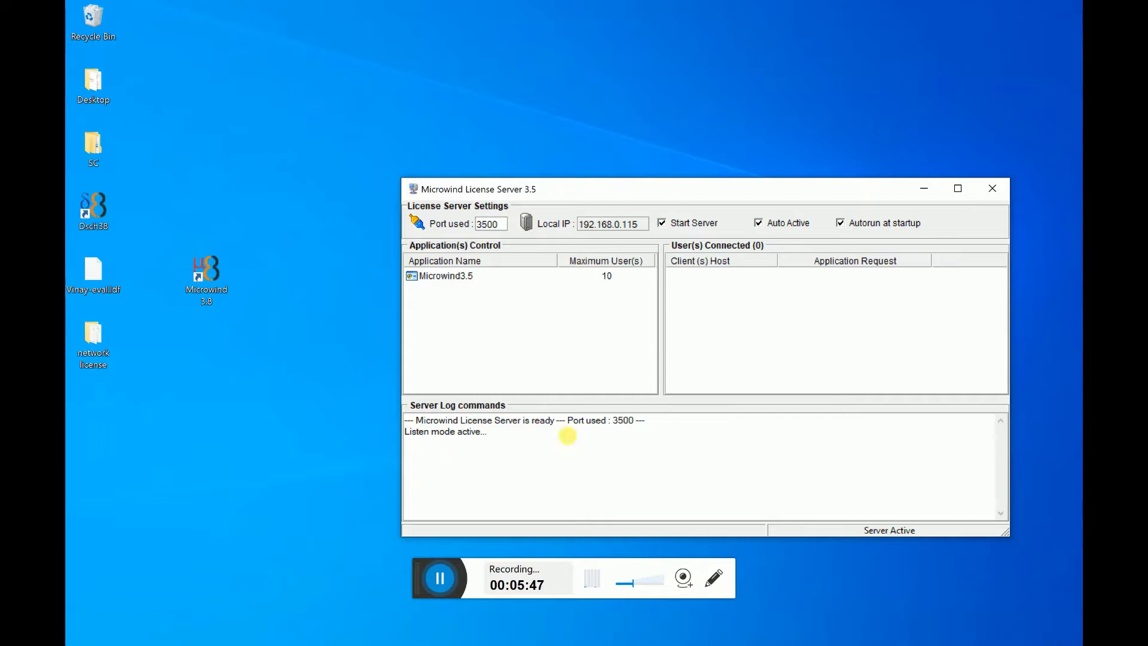
Navigate from Program Files (x86) through Microwind 3.5 and Microwind3.5 into the system folder.
click(465, 630)
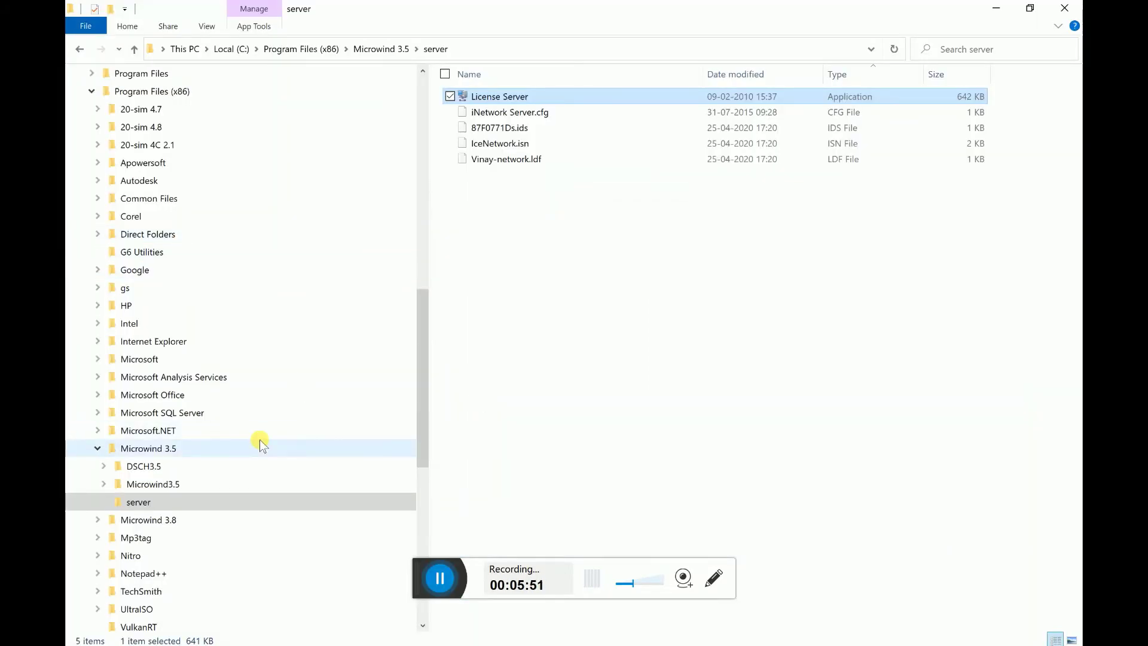
click(322, 49)
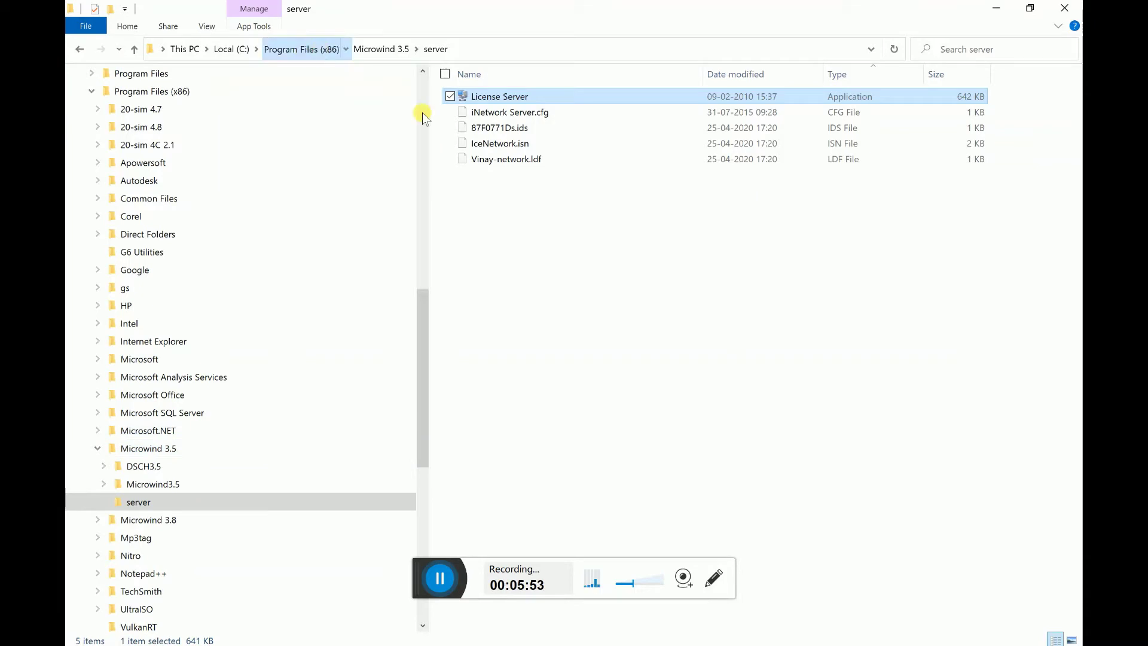
click(199, 445)
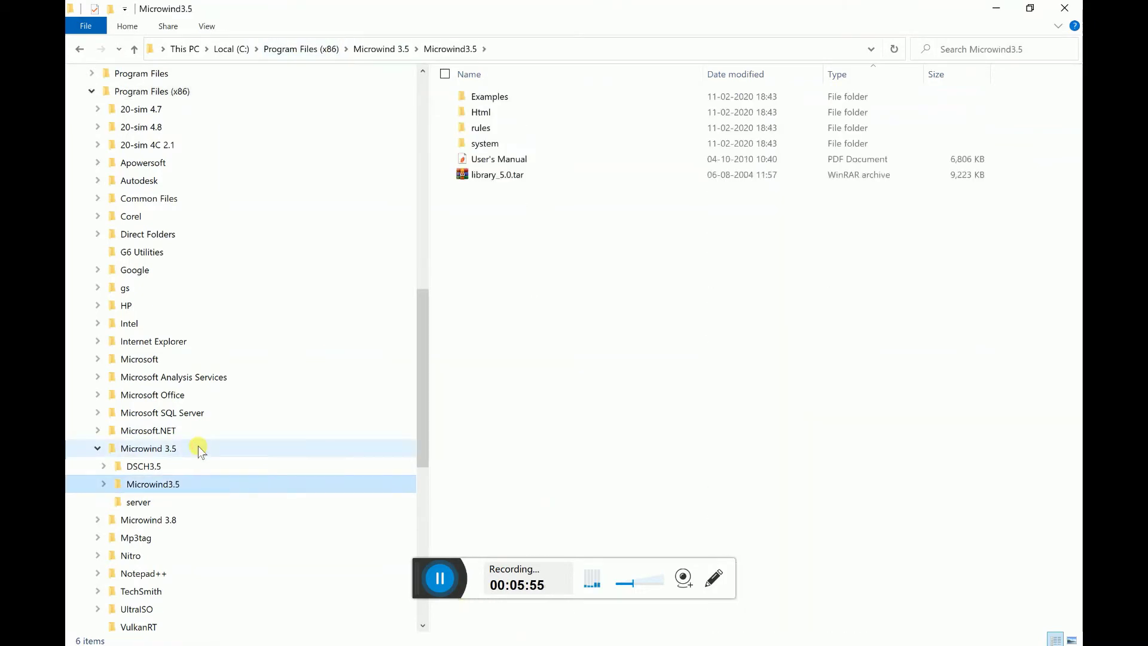
click(500, 115)
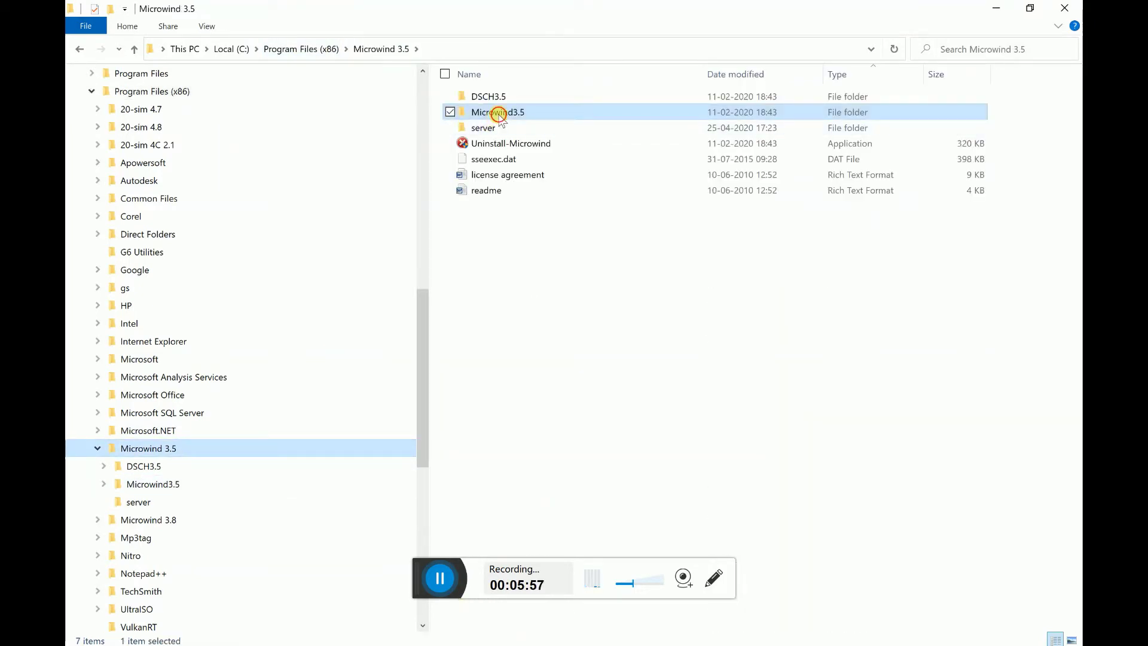
double_click(500, 114)
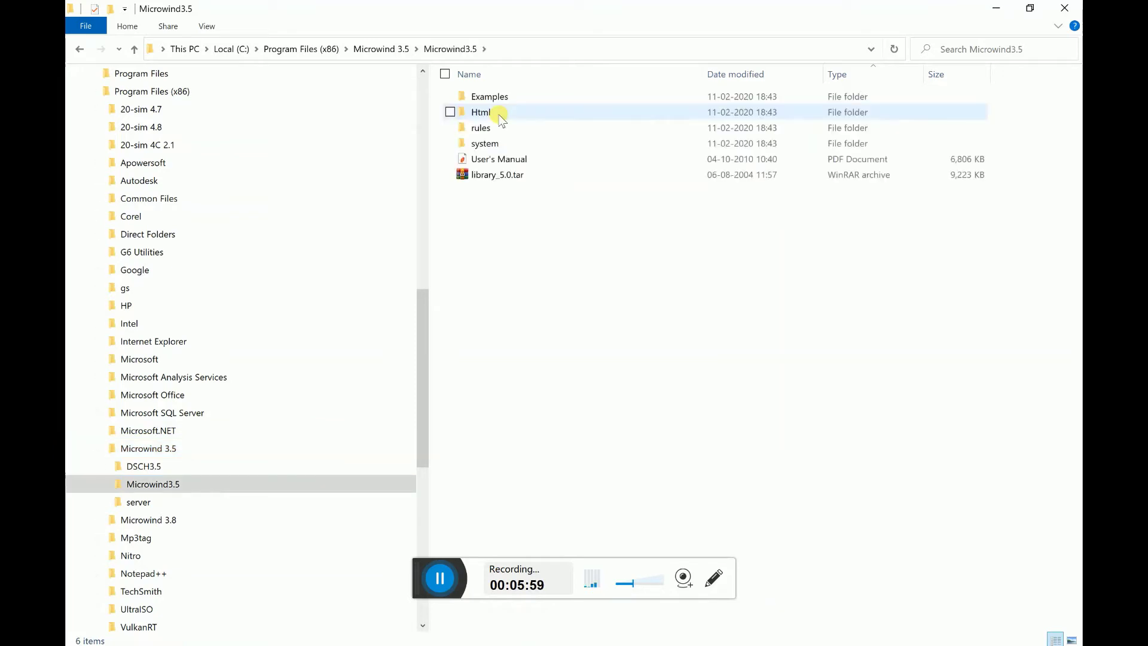
double_click(491, 144)
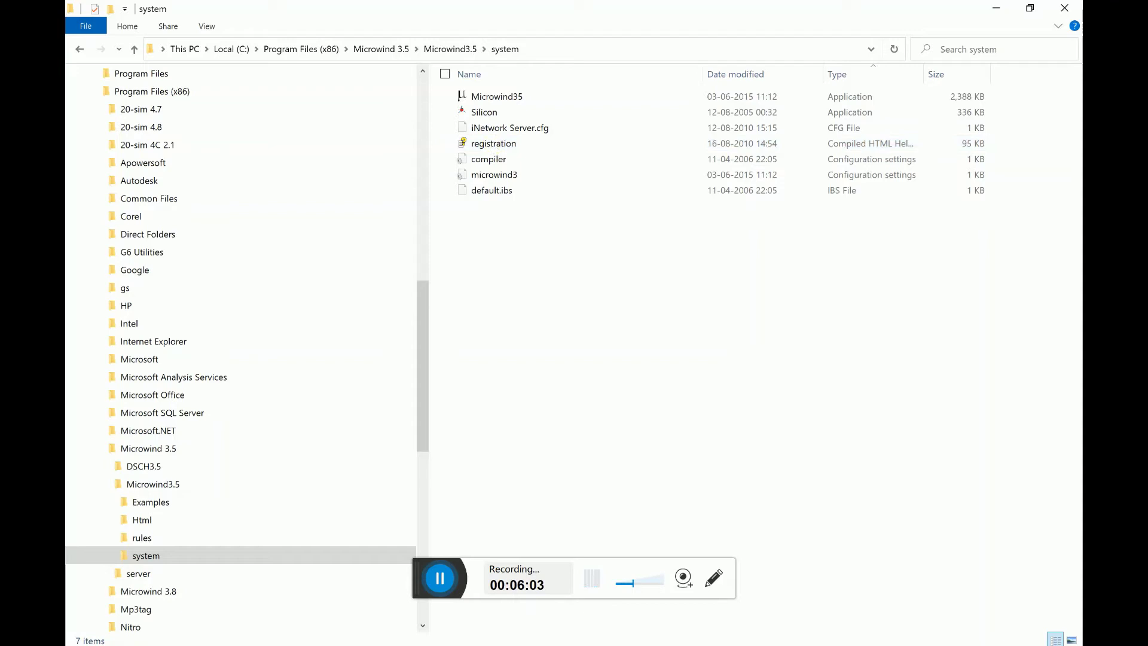
Open iNetwork Server.cfg in Notepad and replace the server IP with 192.168.0.115.
click(522, 131)
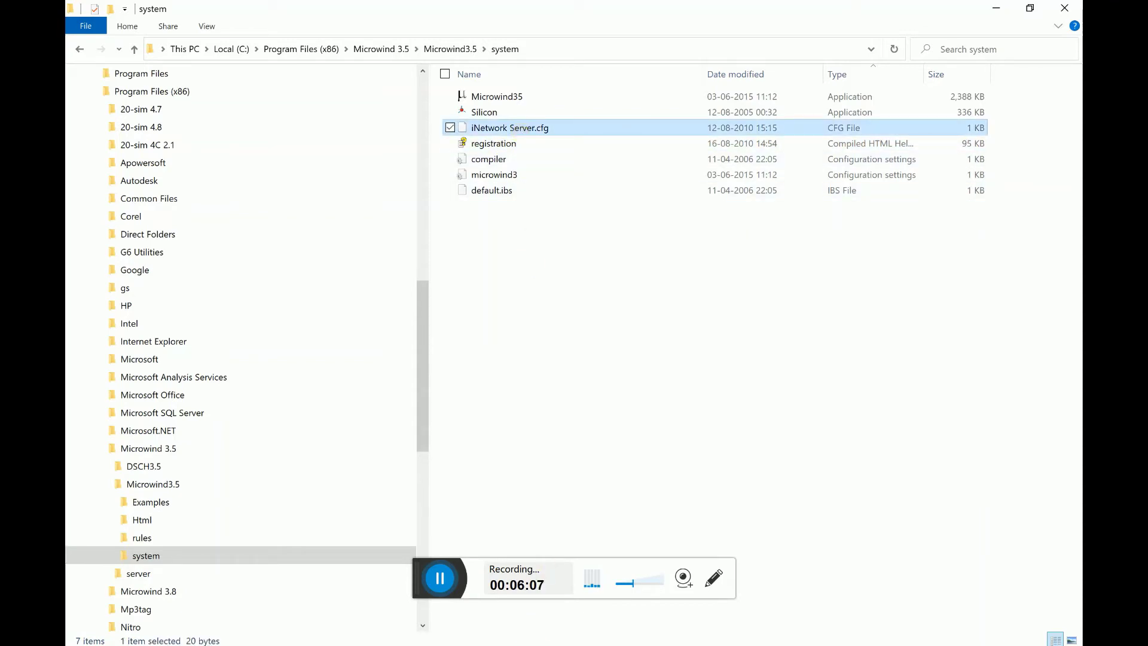
key(alt+Tab)
drag(515, 126, 755, 199)
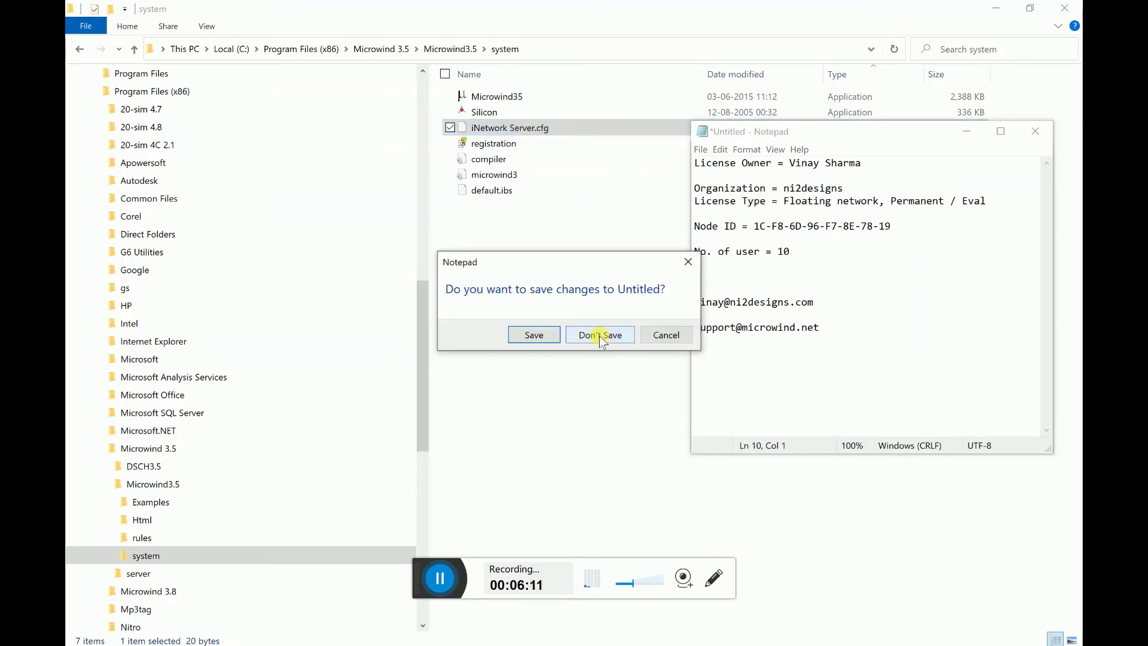
click(600, 336)
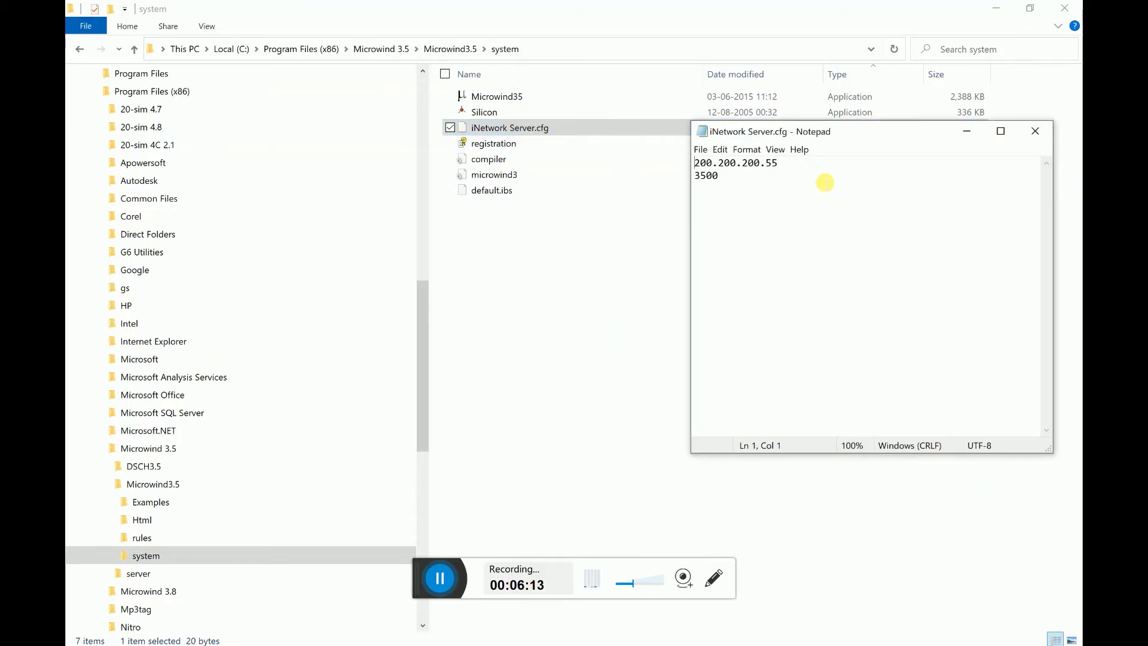
drag(778, 164, 695, 165)
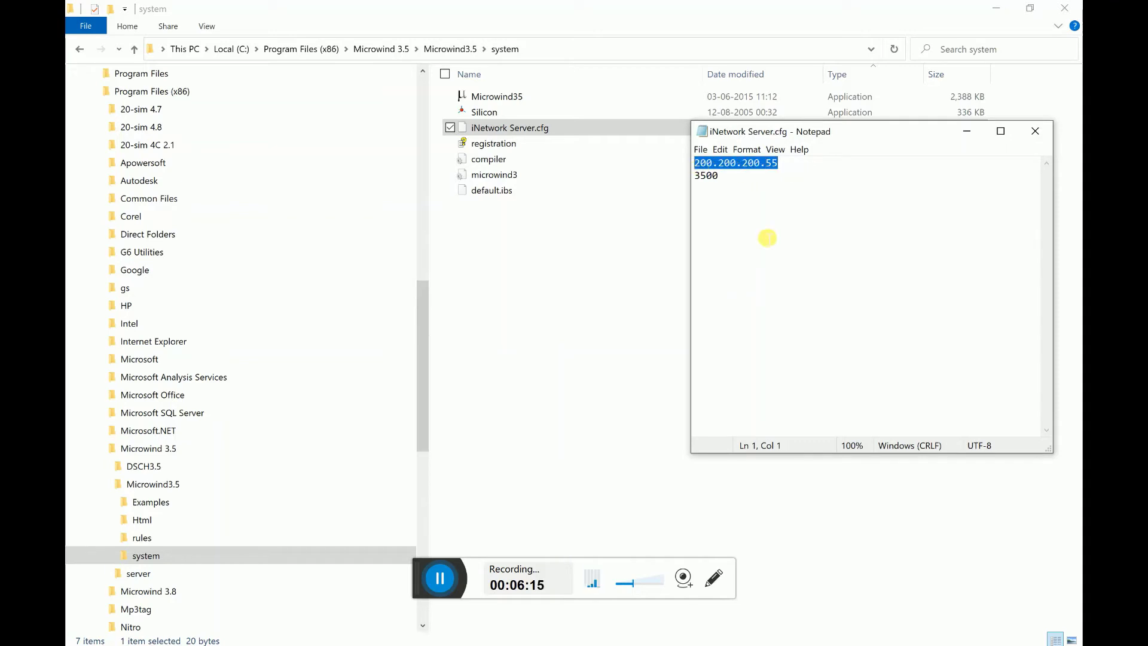
text(1)
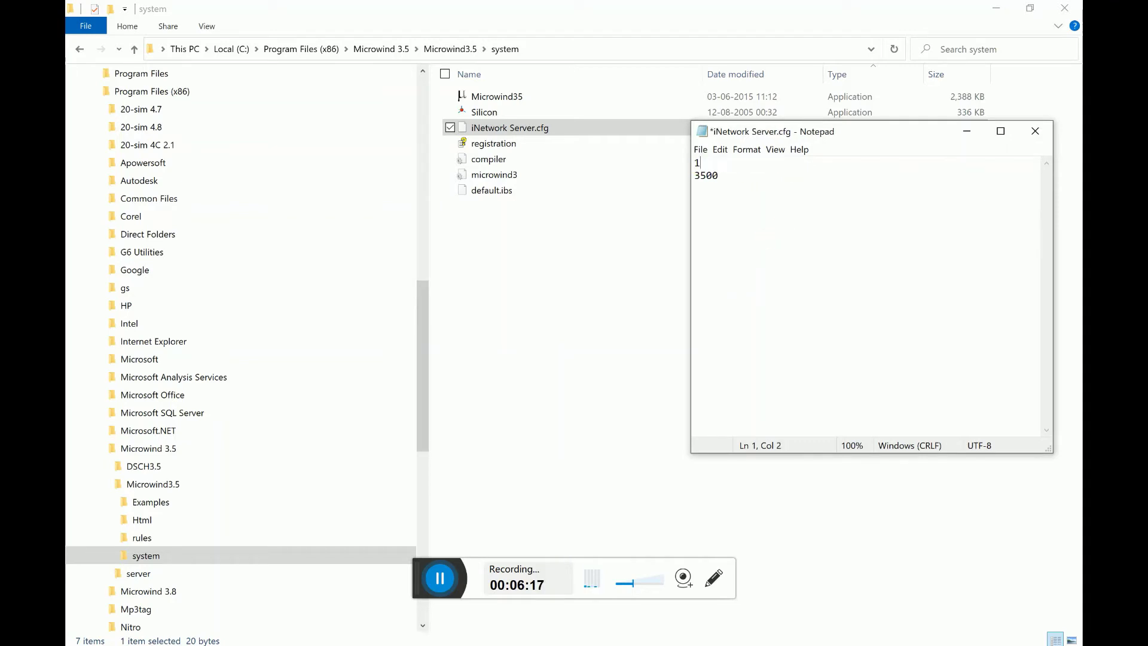
text(92.16)
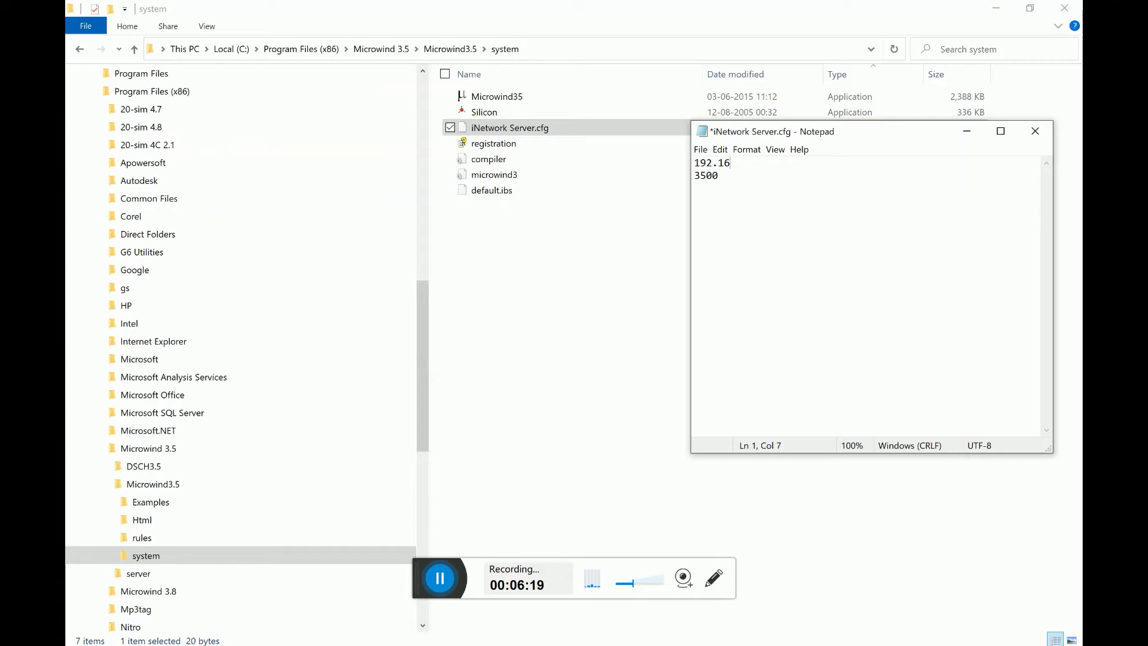
text(8.0.115)
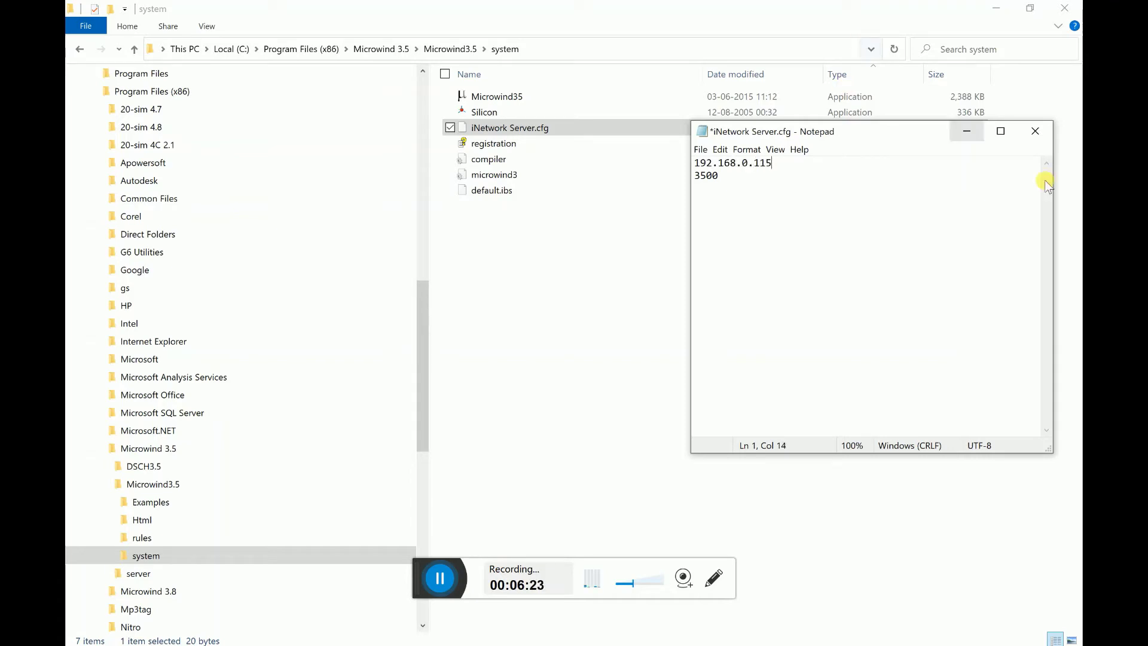
Cancel the Save As dialog and close Notepad without saving the changes.
click(706, 151)
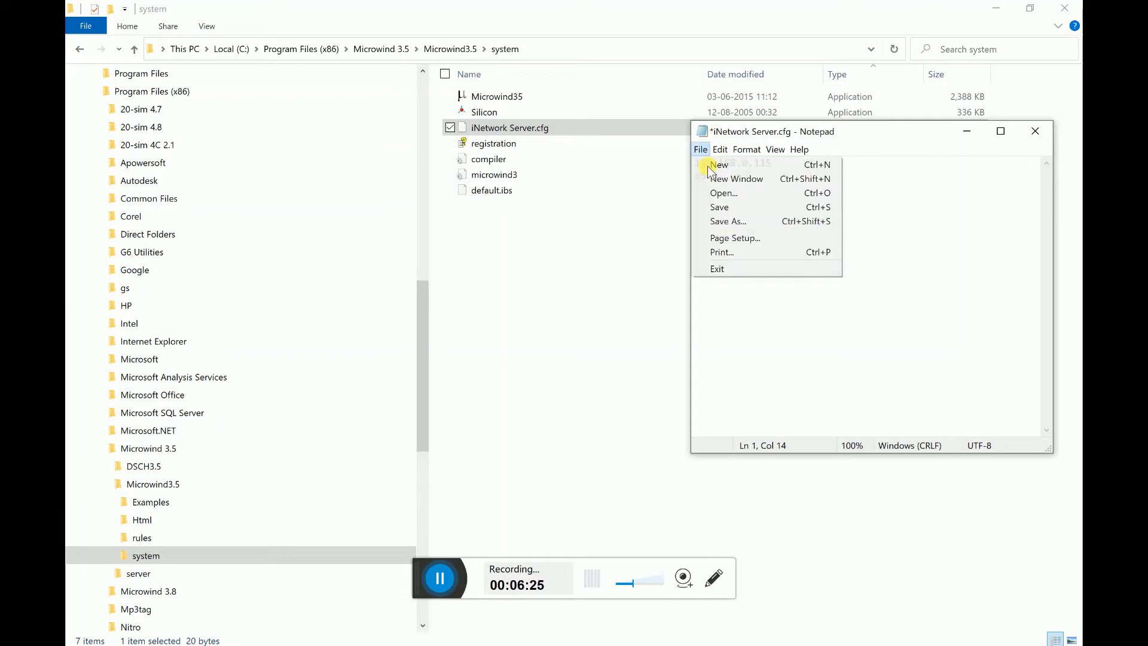
click(734, 203)
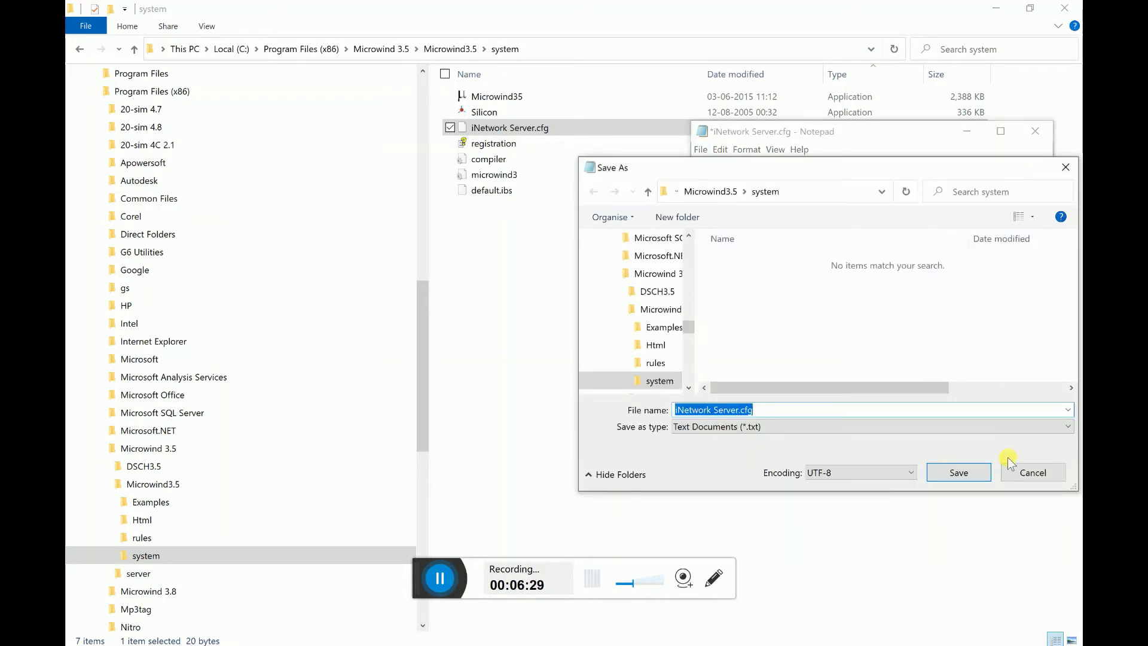
click(957, 472)
click(1034, 135)
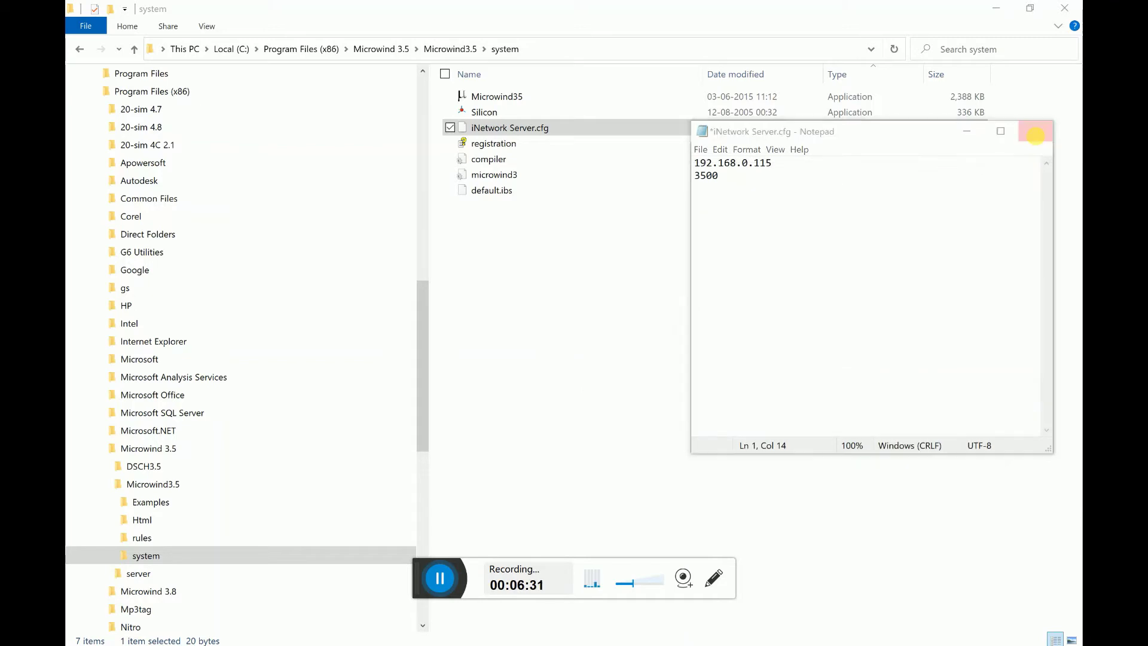
click(599, 351)
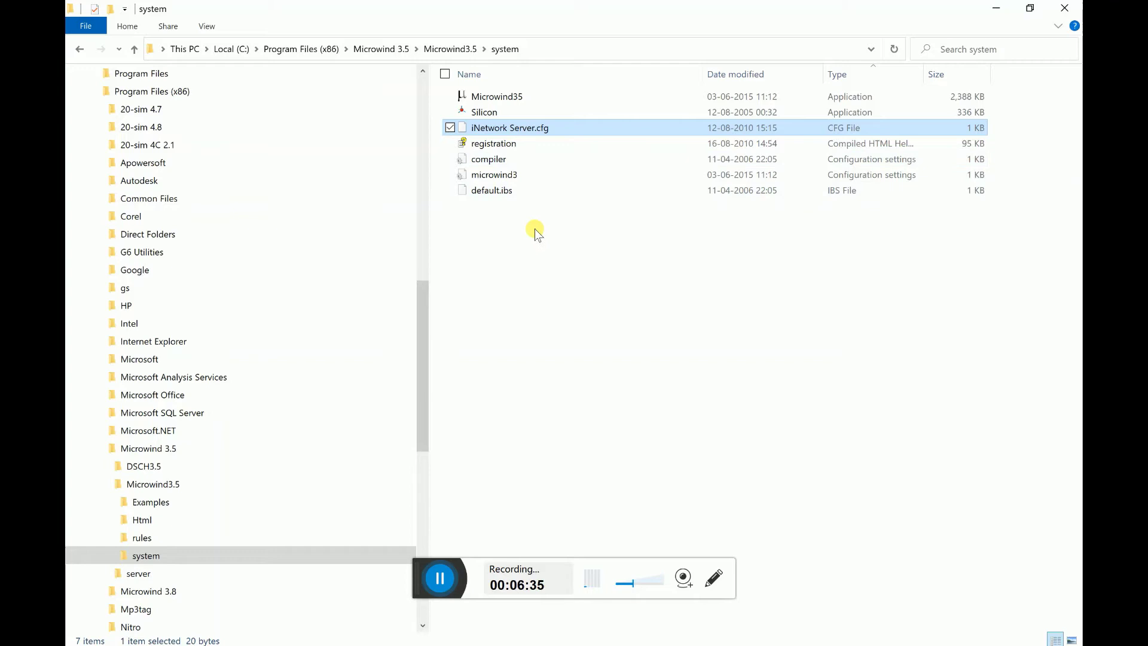
Copy iNetwork Server.cfg from the system folder onto the desktop.
right_click(526, 128)
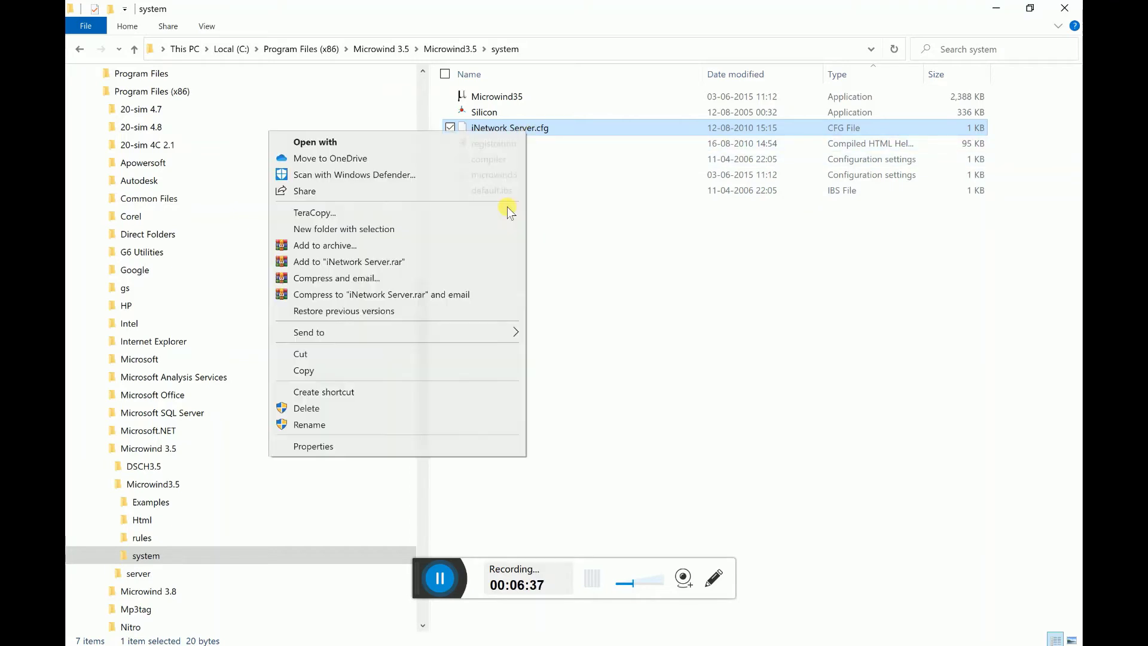
click(443, 370)
key(super+d)
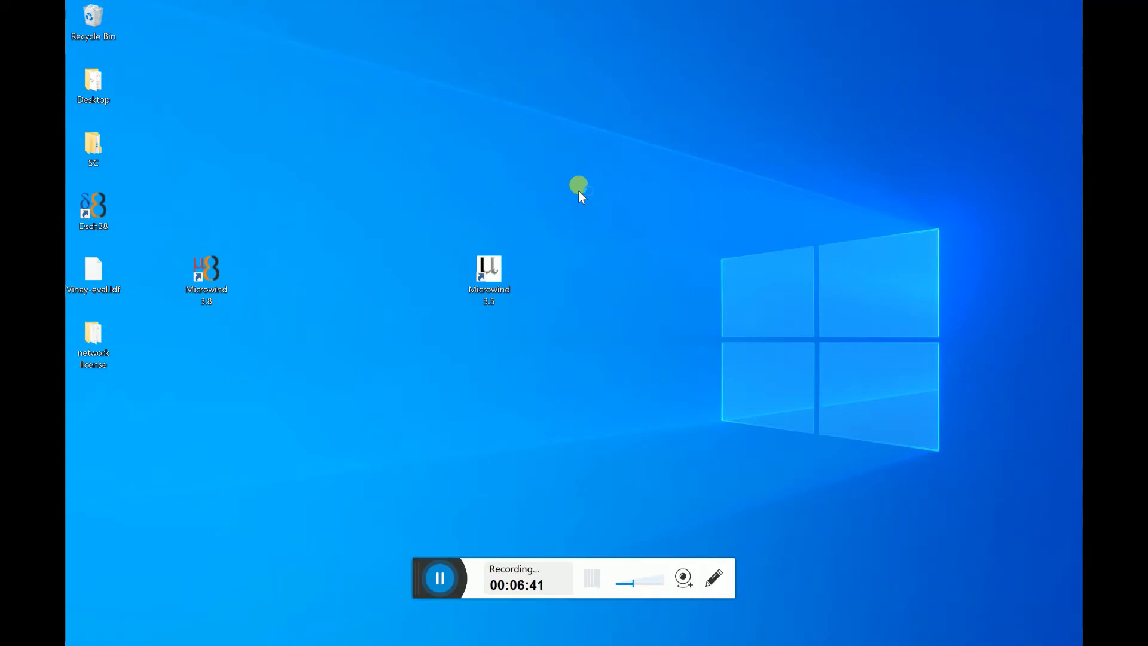
key(ctrl+v)
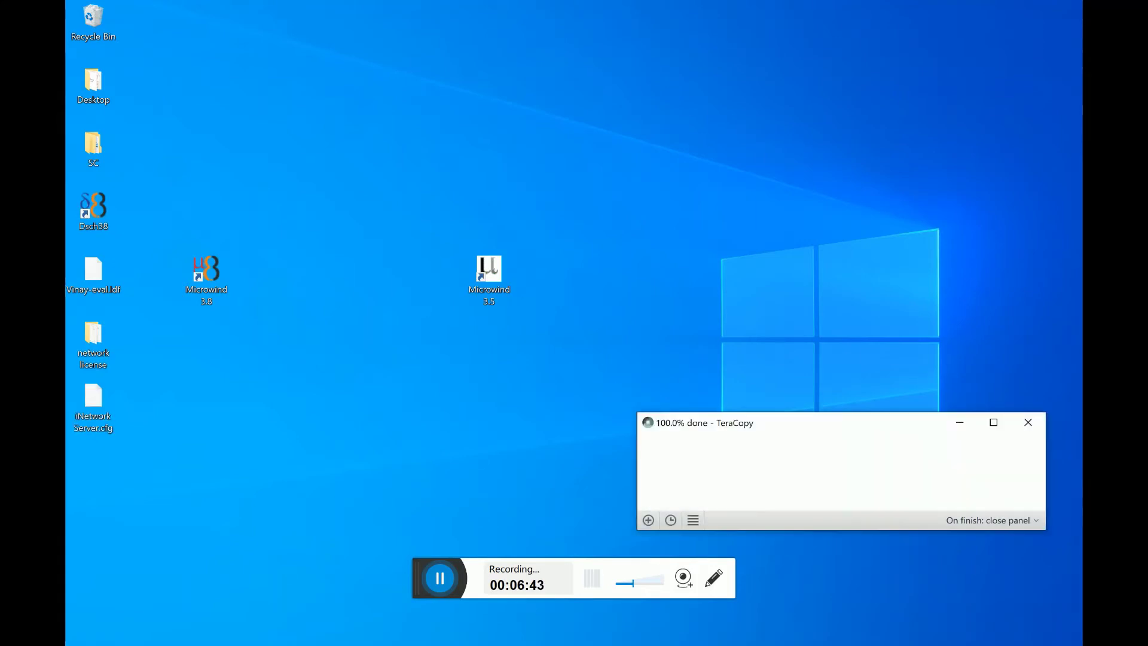
Set line 1 of the desktop copy to 192.168.0.115, save it, and return to the system folder.
double_click(93, 398)
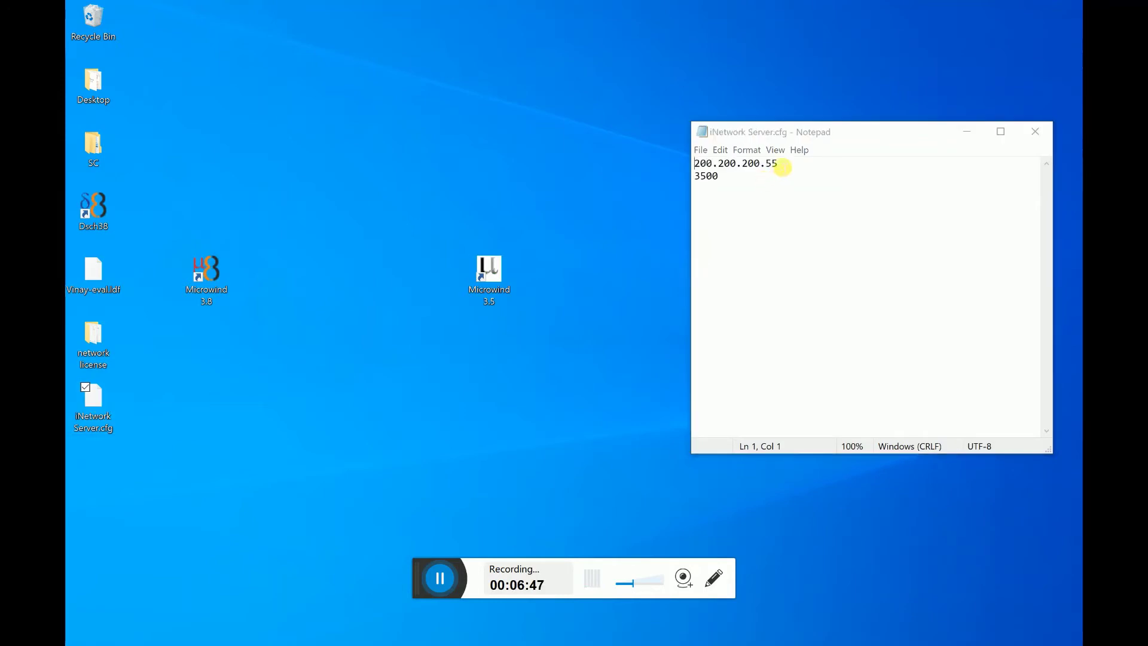
double_click(774, 164)
text(192.168.0.115)
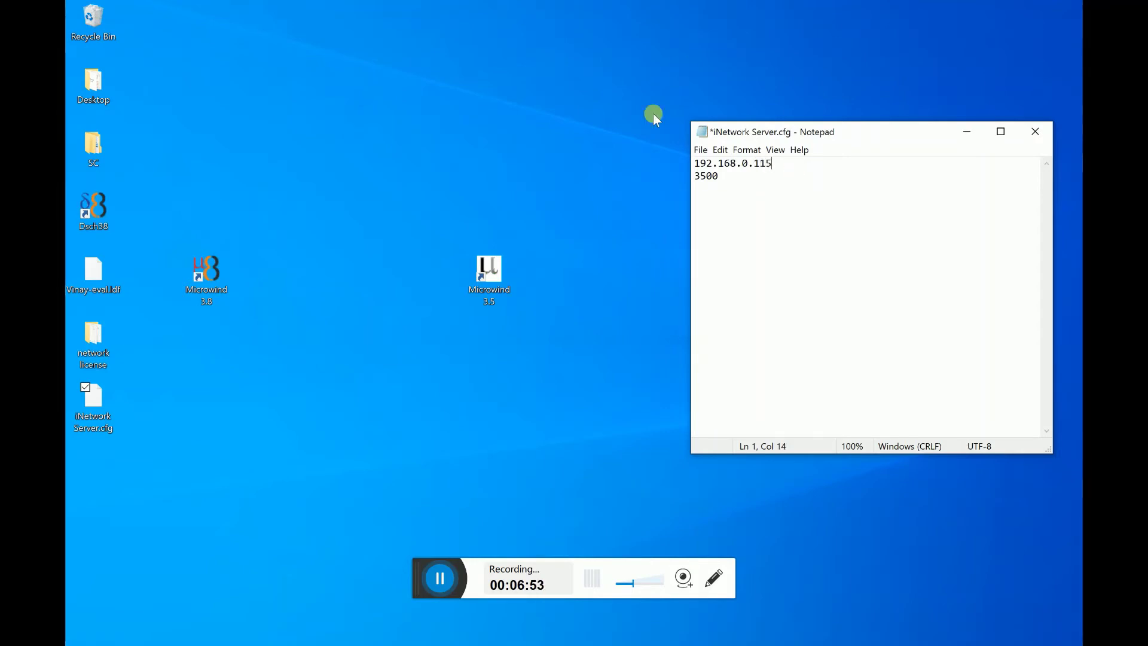
click(707, 163)
click(701, 150)
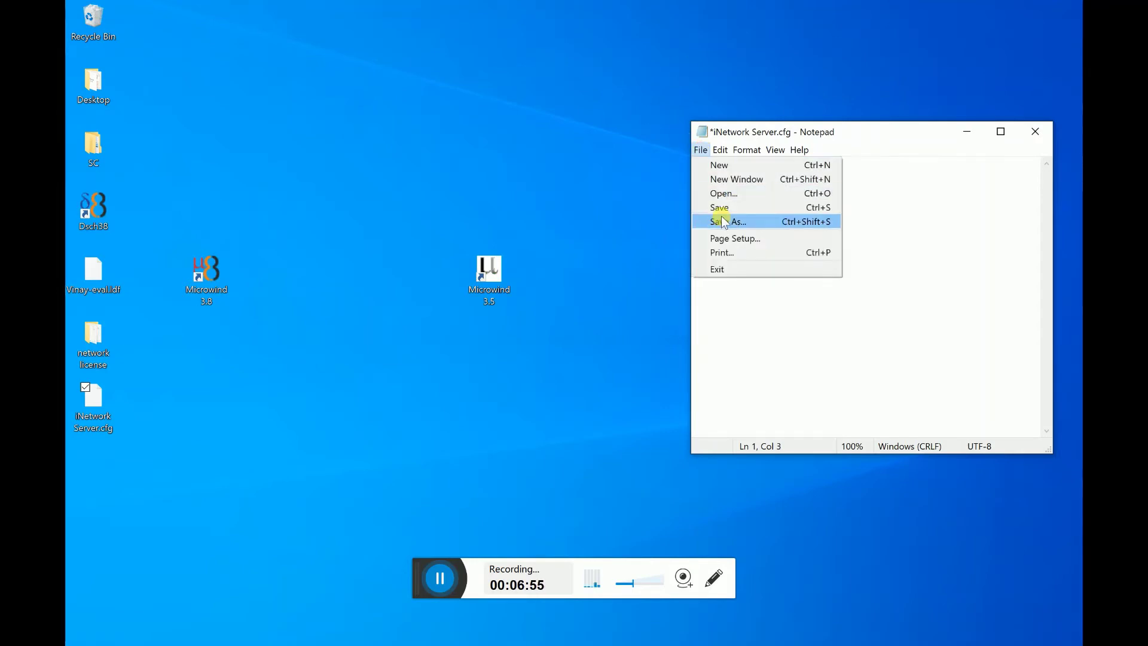
click(771, 207)
click(1035, 132)
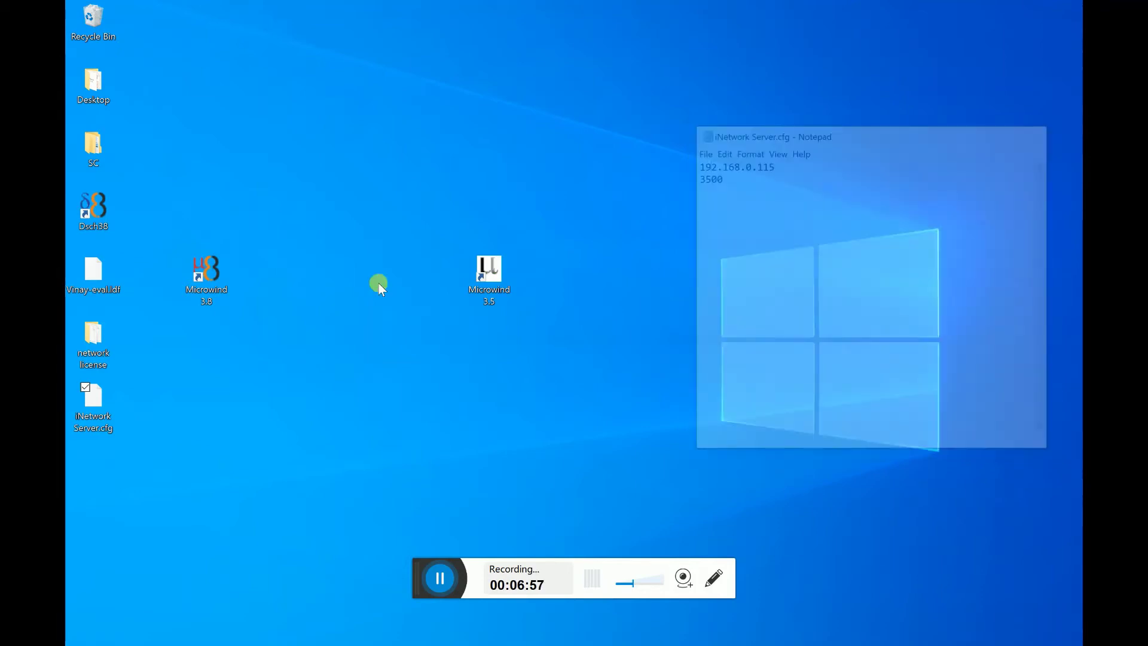
click(488, 642)
click(566, 293)
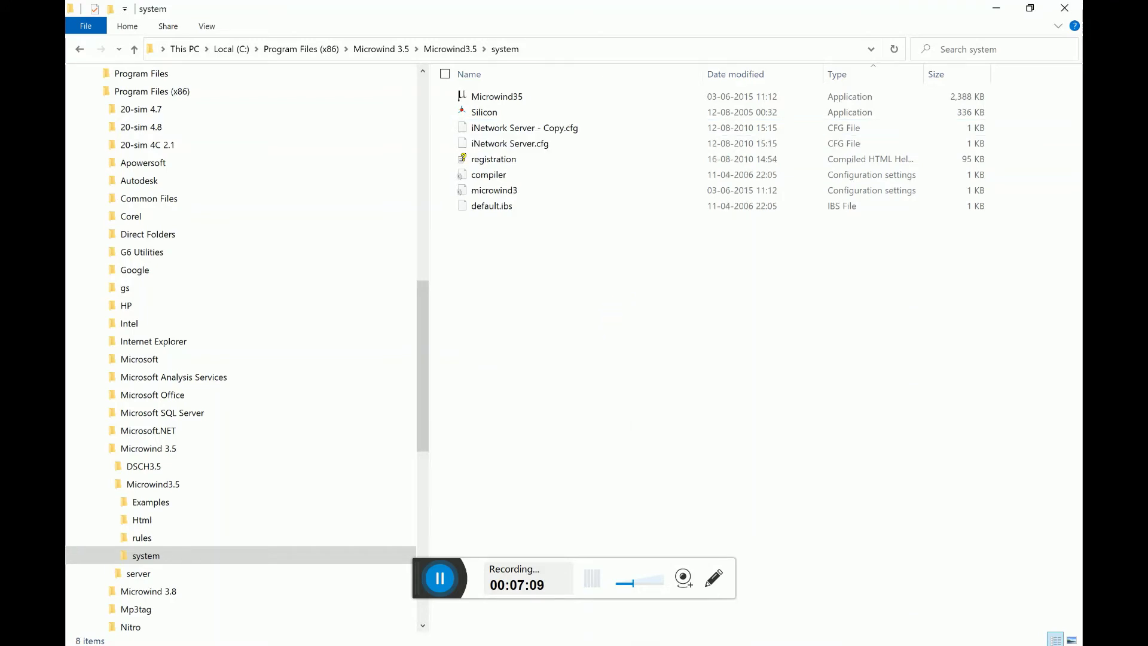
Delete the original iNetwork Server.cfg from the system folder, granting permission.
click(552, 144)
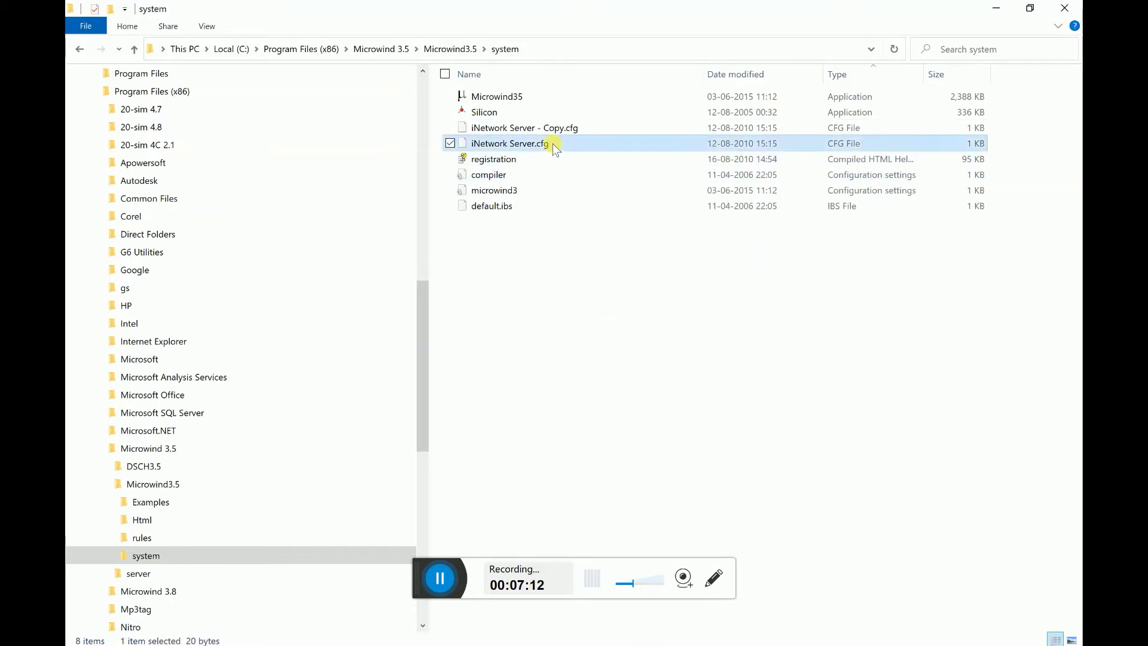
key(Delete)
key(Return)
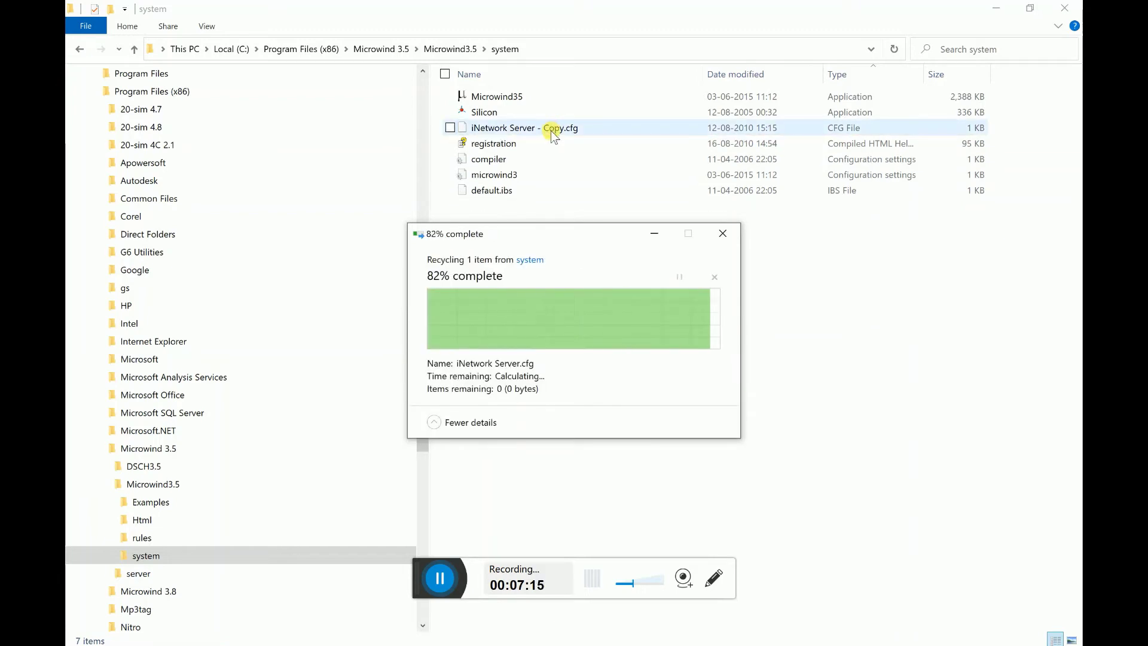
Rename 'iNetwork Server - Copy.cfg' to 'iNetwork Server.cfg' with administrator permission.
click(551, 130)
click(544, 130)
click(560, 128)
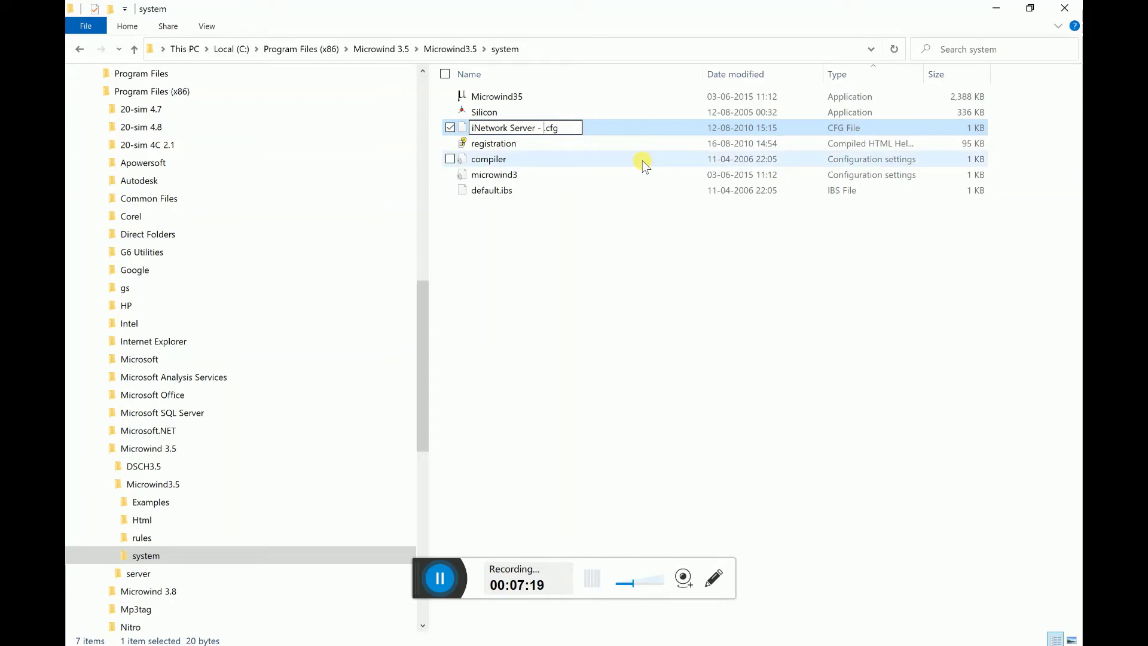
key(BackSpace)
key(BackSpace)
key(BackSpace)
click(661, 310)
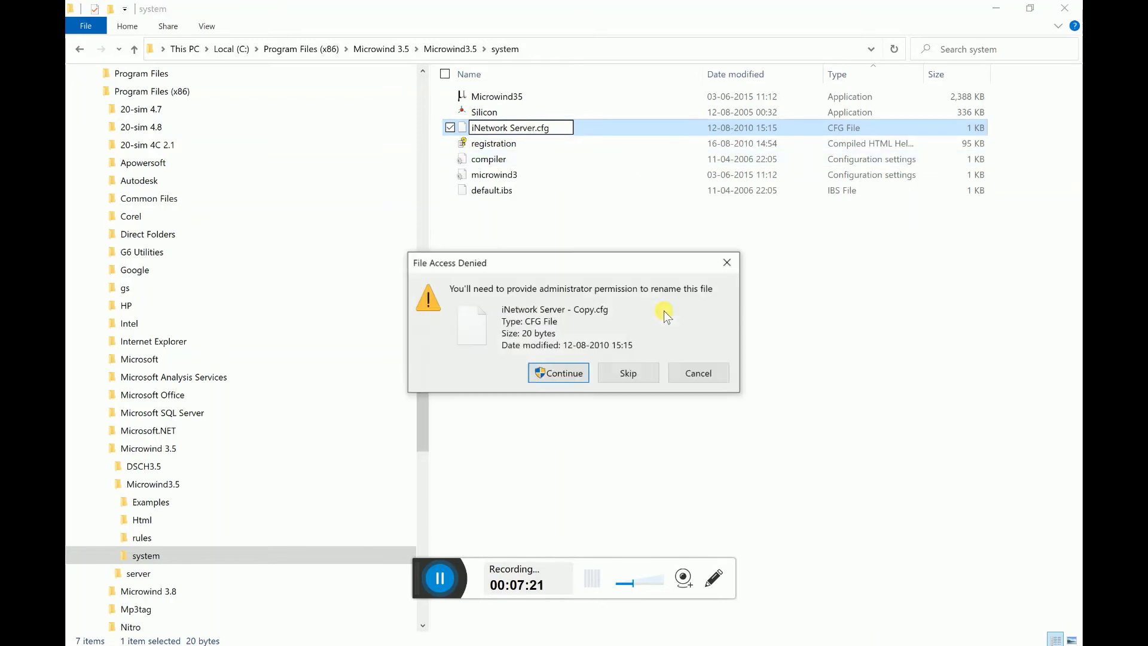
click(582, 377)
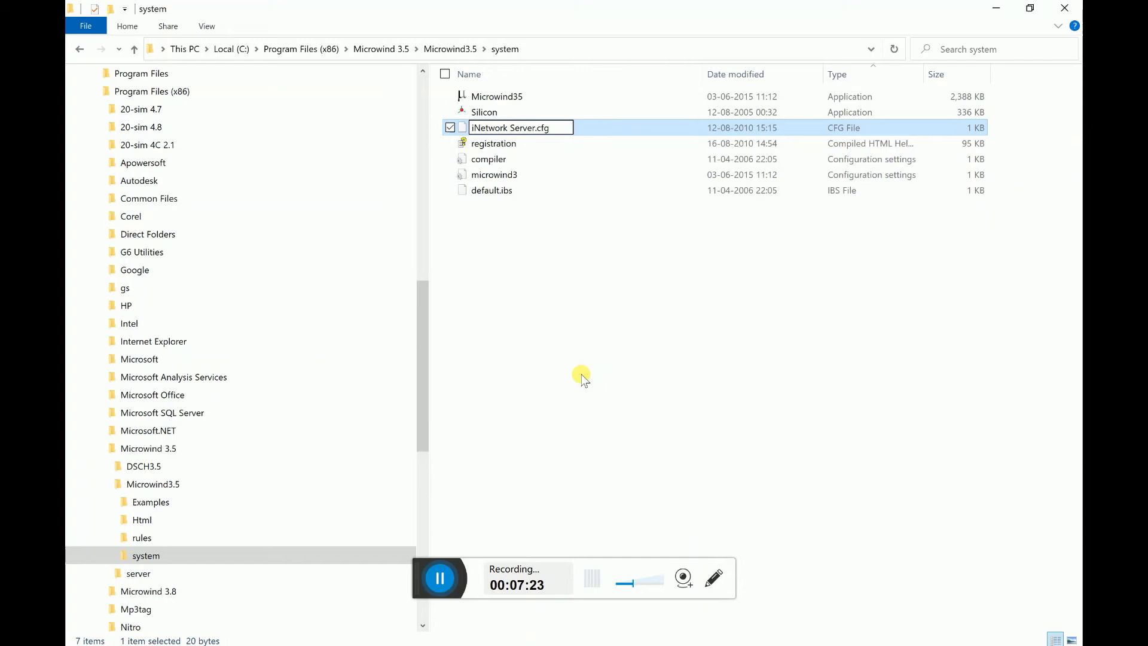
click(584, 365)
Relaunch Microwind 3.5 from its desktop shortcut, dismiss About, and acknowledge the full-license registration message.
key(super+d)
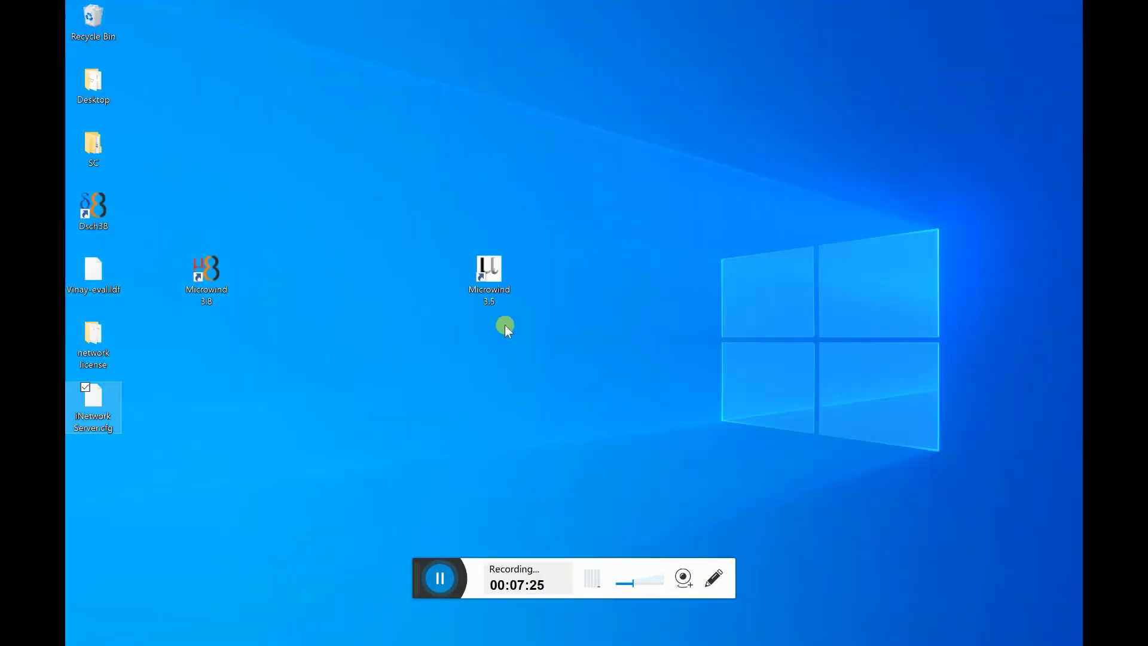
click(499, 280)
double_click(499, 285)
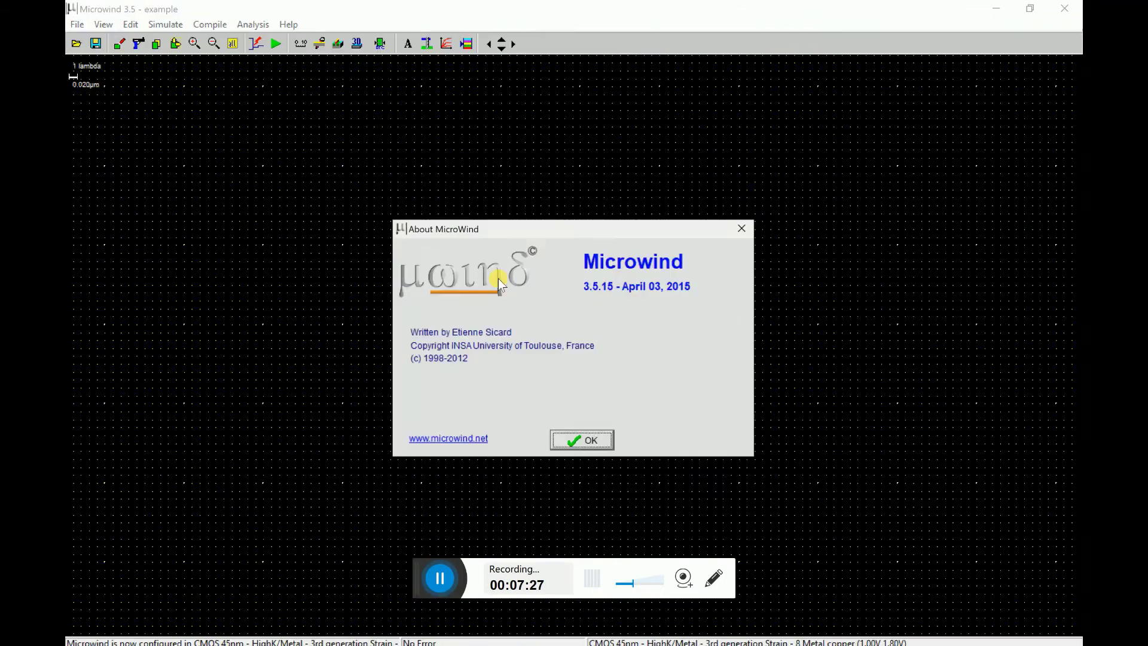
click(577, 441)
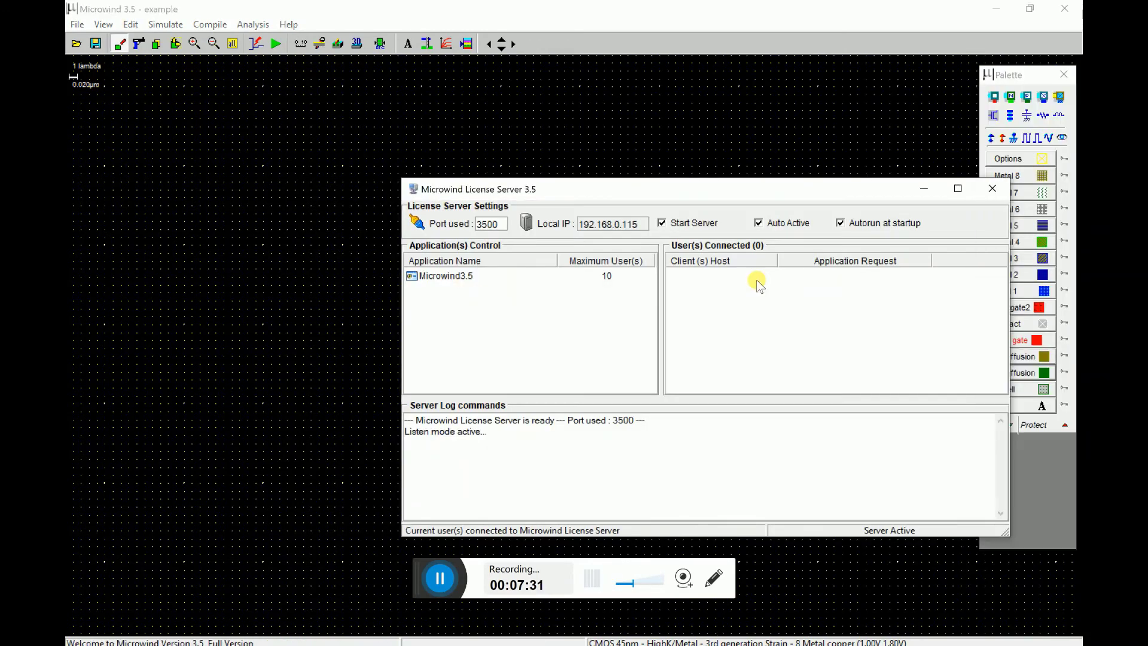
drag(679, 187, 859, 286)
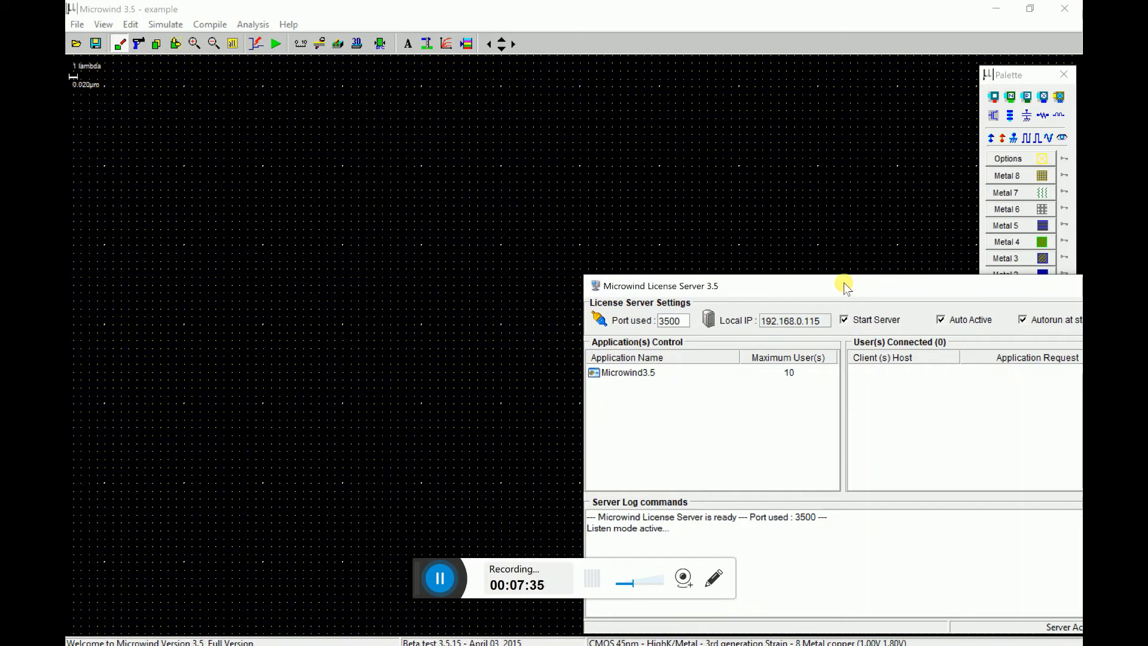
click(571, 362)
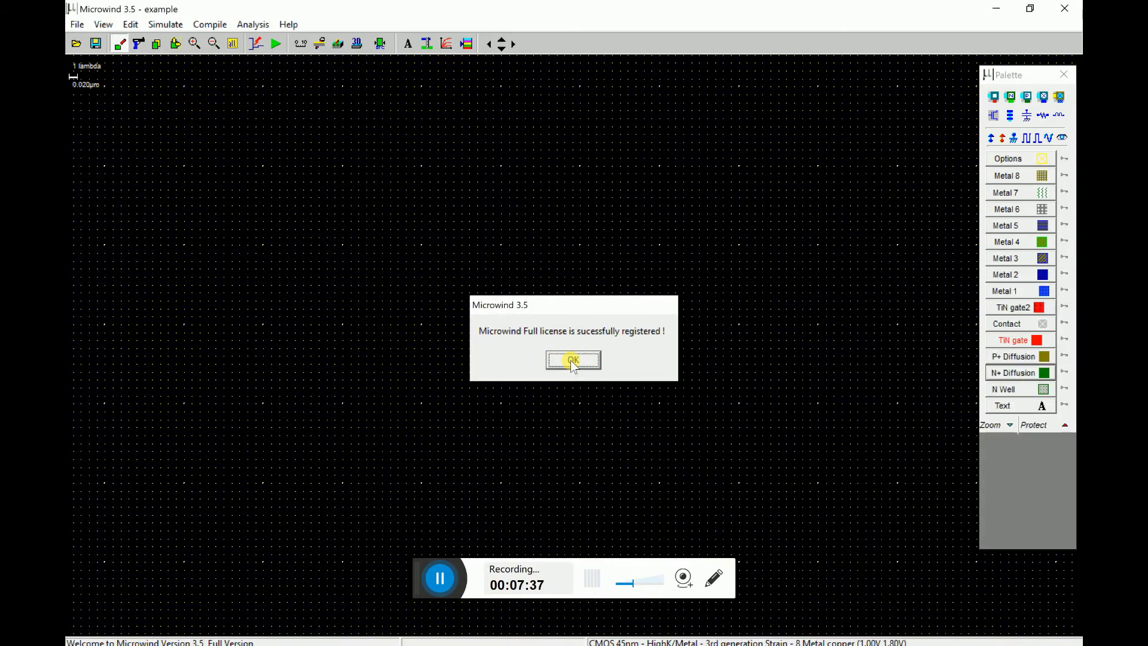
Move the License Server window aside and minimize it.
key(alt+Tab)
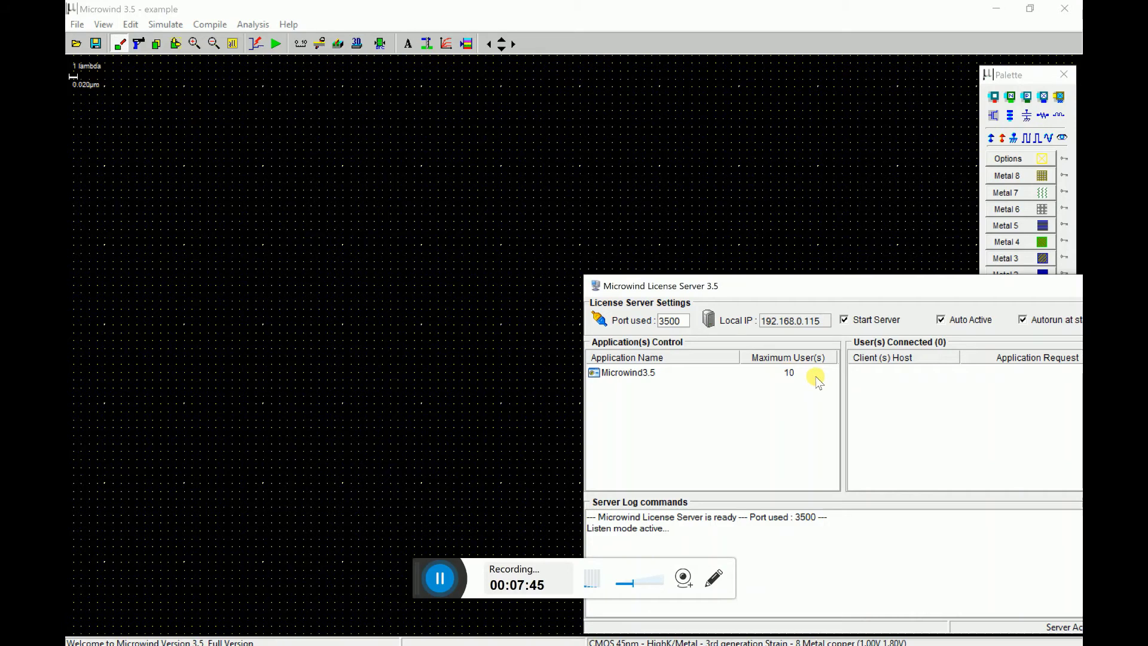
drag(876, 289, 647, 317)
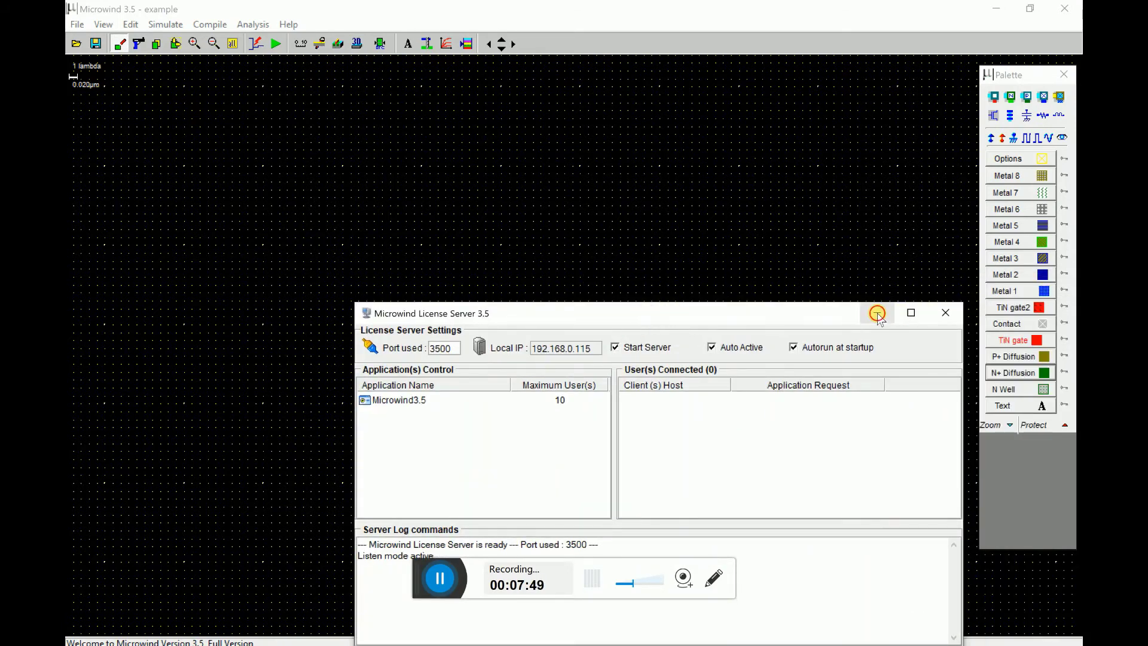
click(877, 312)
Compile one logic gate from the equation inv=~in into an inverter layout.
click(208, 24)
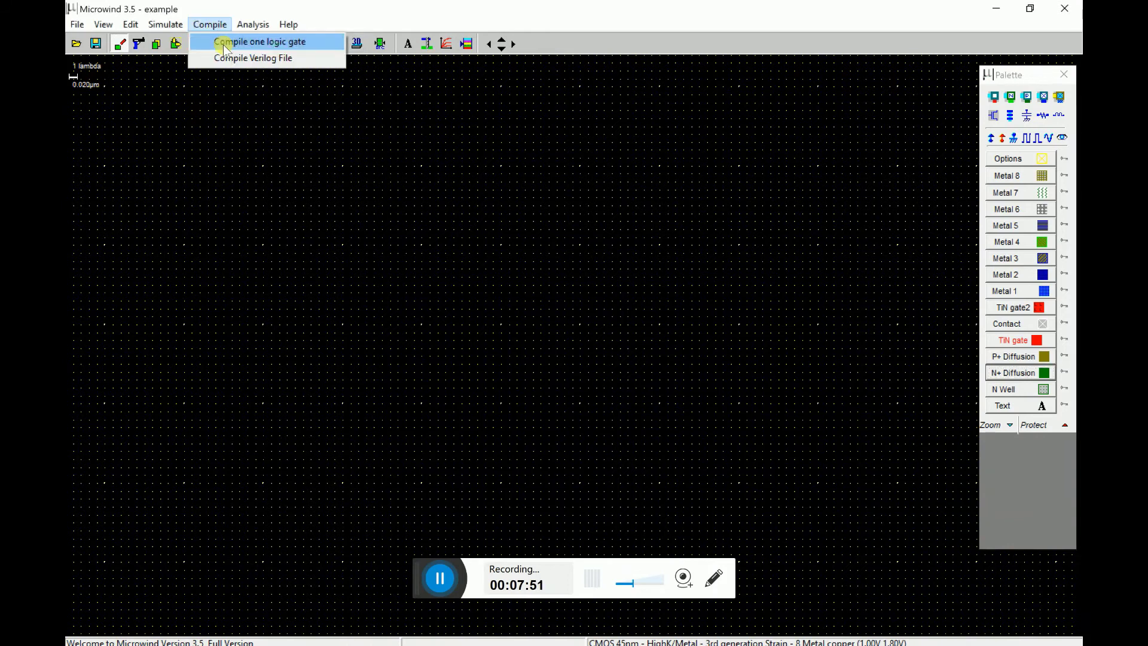
click(230, 42)
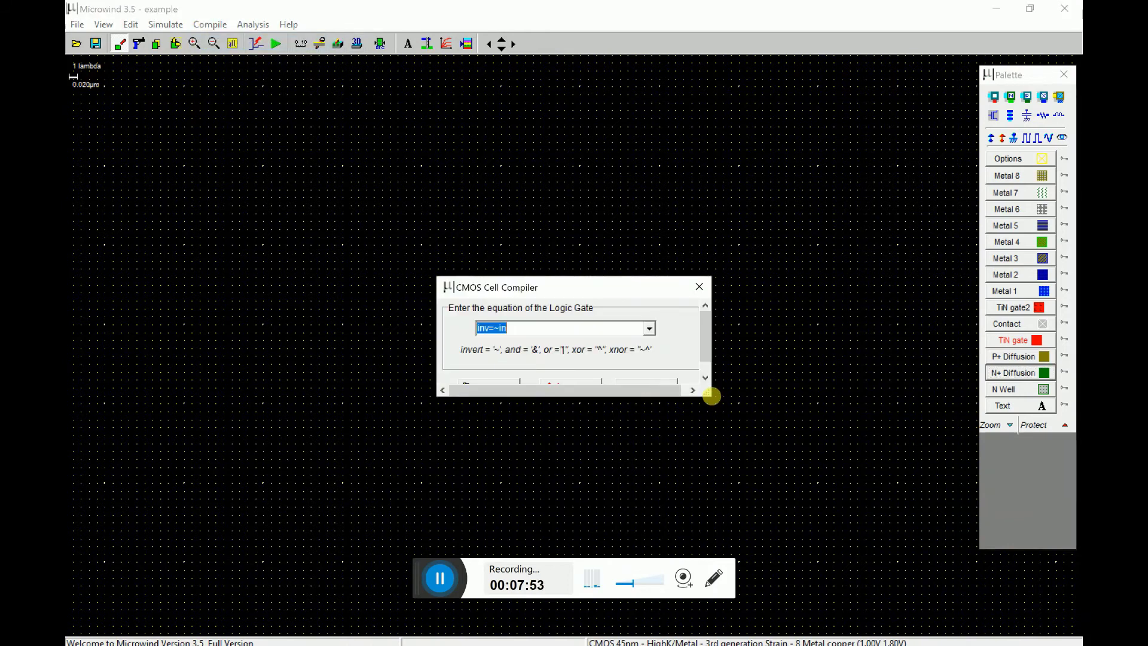
drag(716, 401, 716, 414)
click(515, 391)
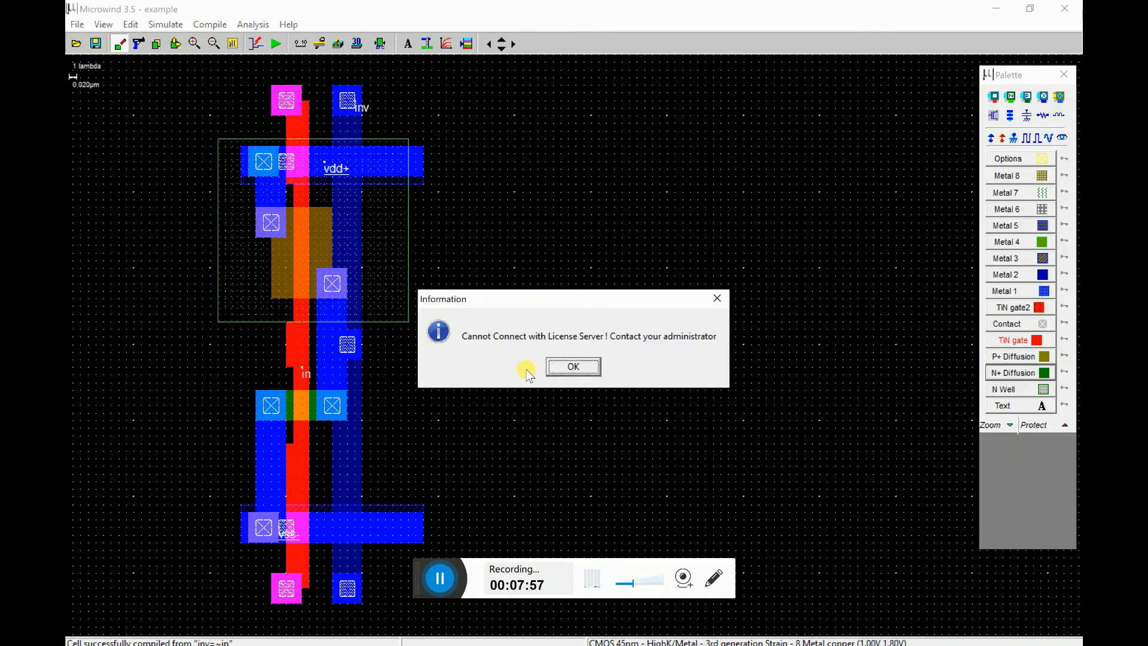
Dismiss the connection error and check the system folder's iNetwork Server.cfg in Notepad.
click(590, 367)
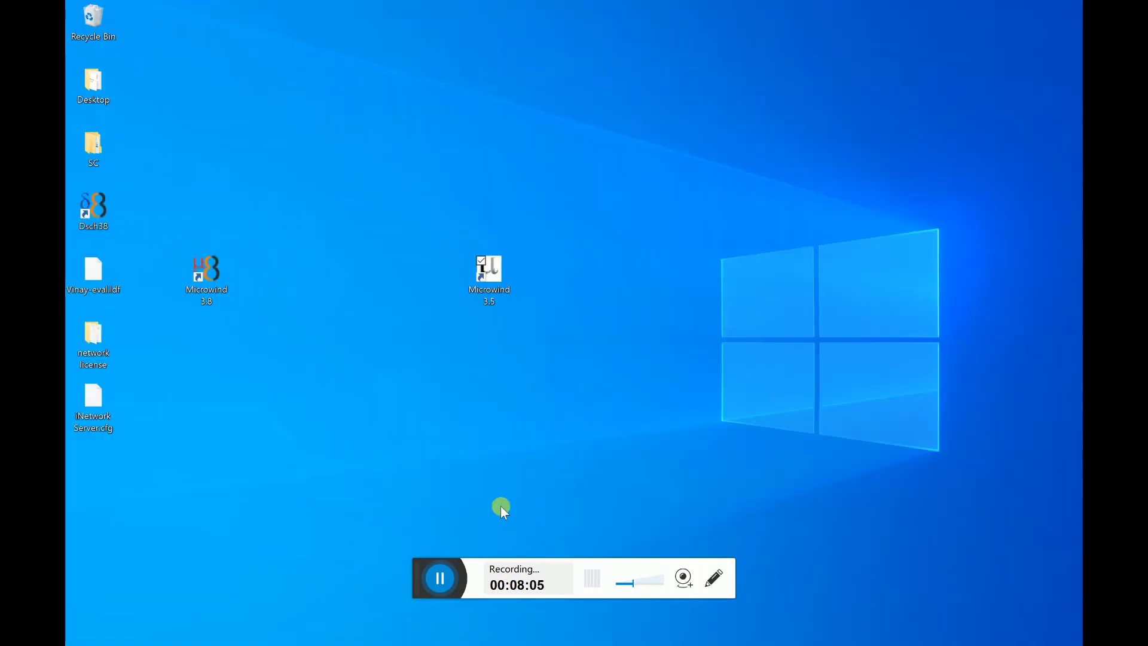
click(441, 584)
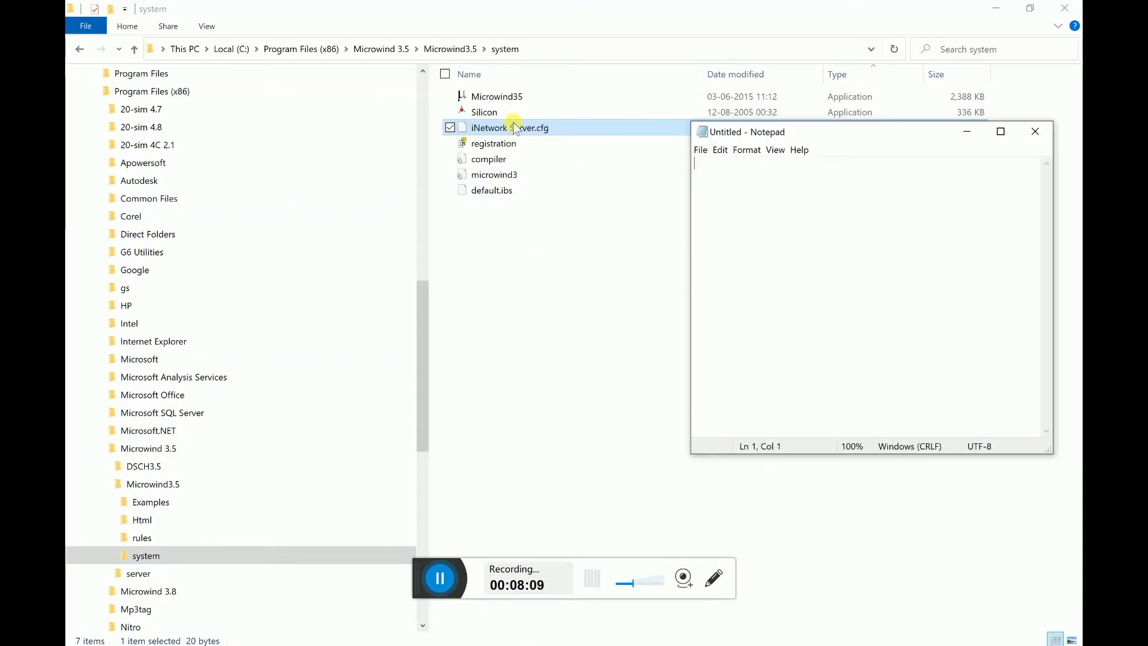
drag(513, 127, 845, 235)
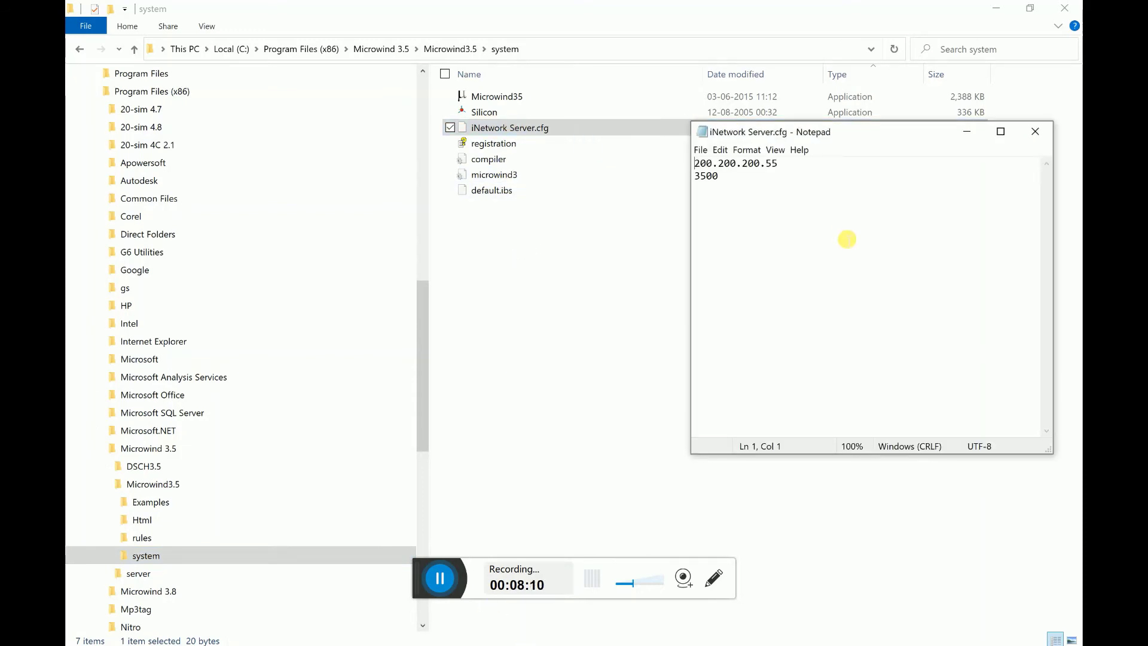
click(1042, 131)
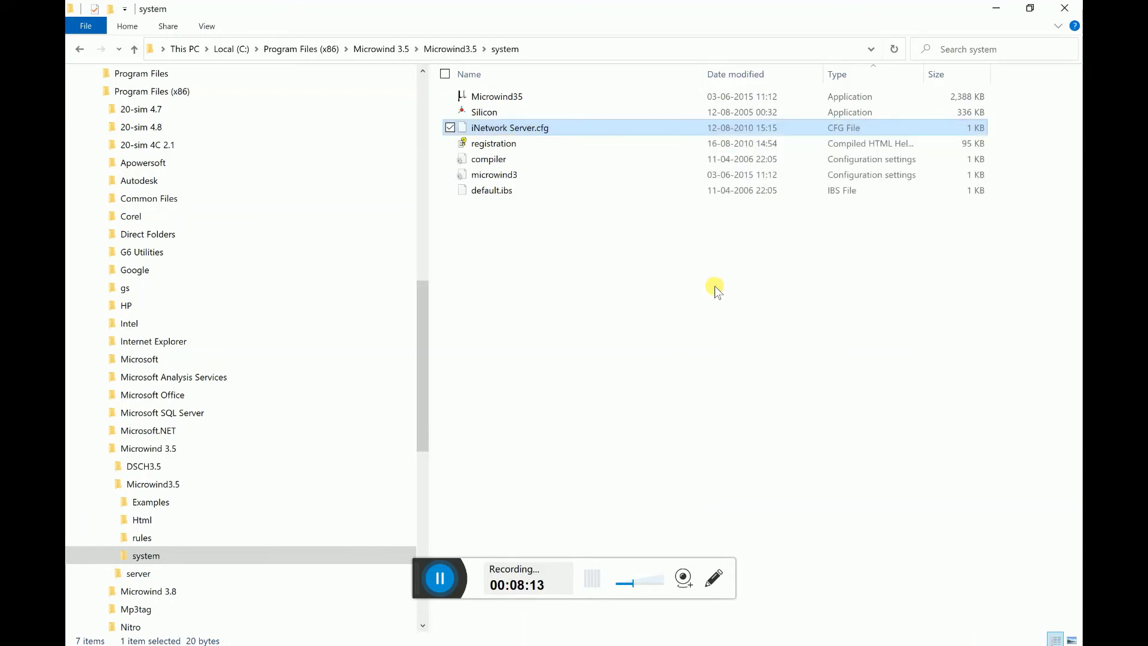
Copy the edited desktop iNetwork Server.cfg into system, overwriting the older file.
key(super+d)
click(93, 404)
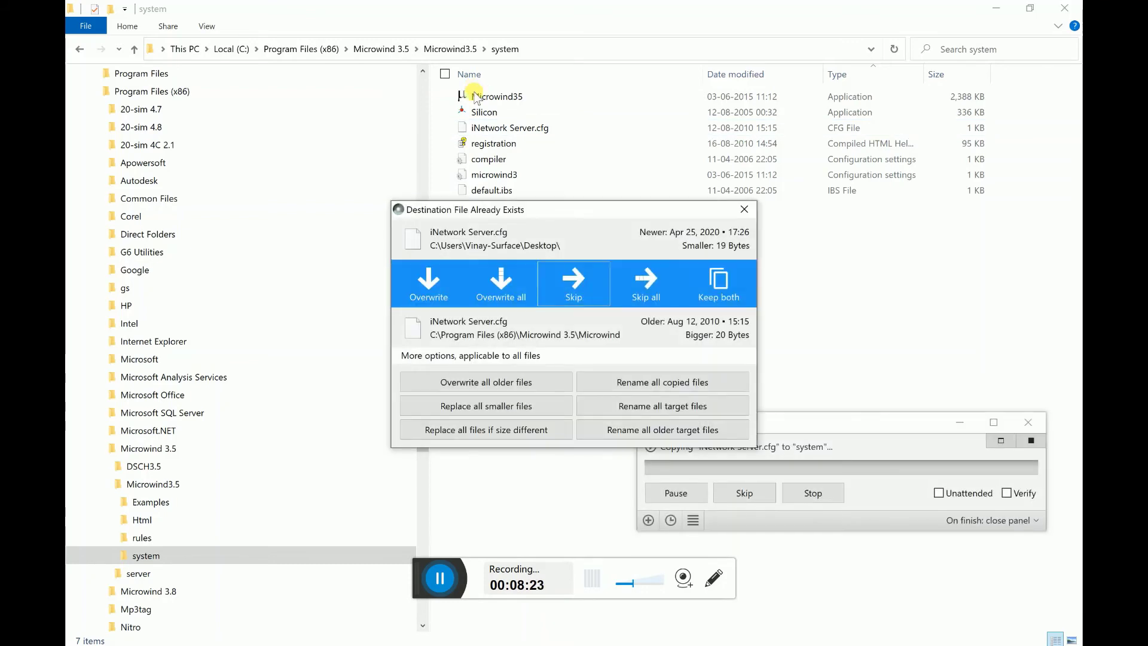
click(517, 289)
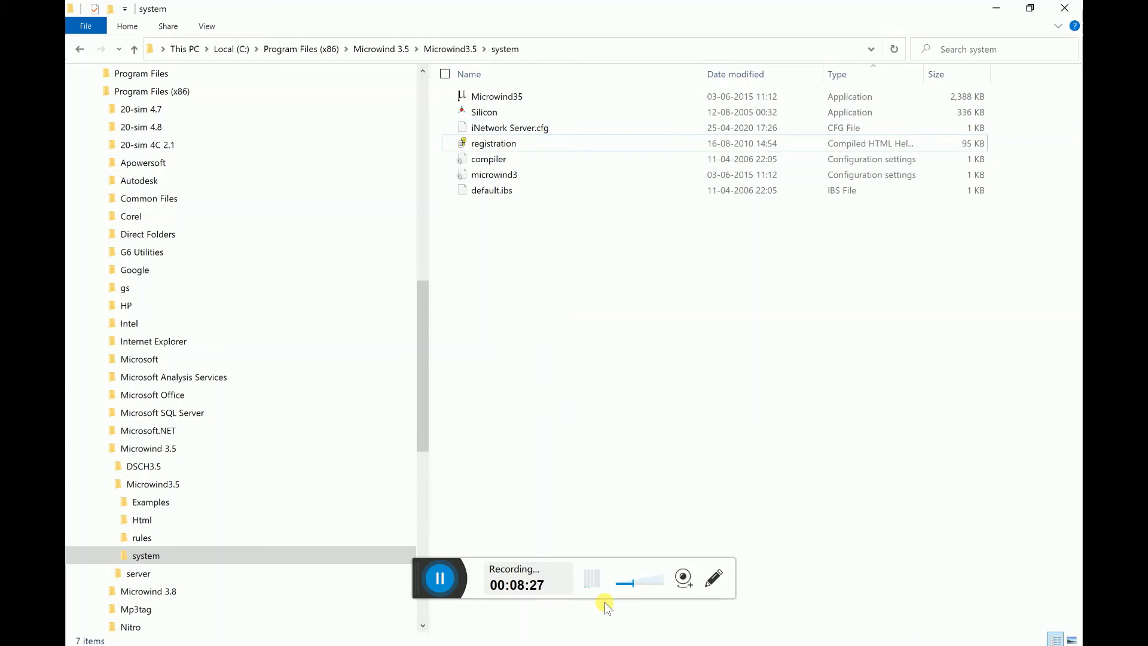
click(627, 644)
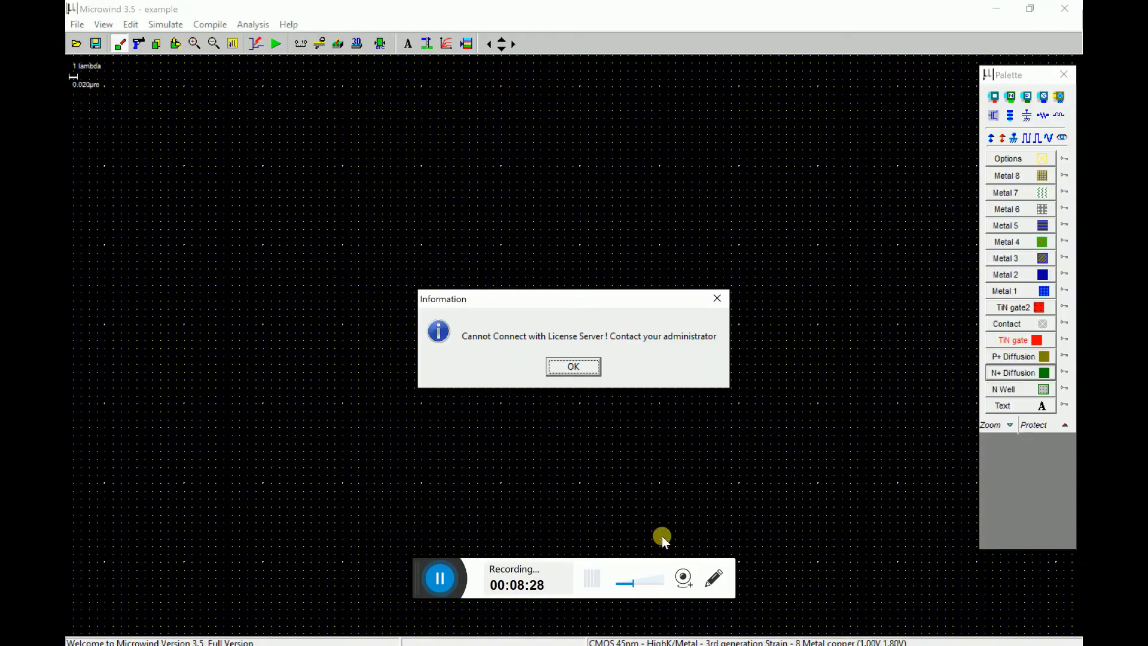
Start License Server from the server folder, then shut it down after its configuration write error.
click(564, 366)
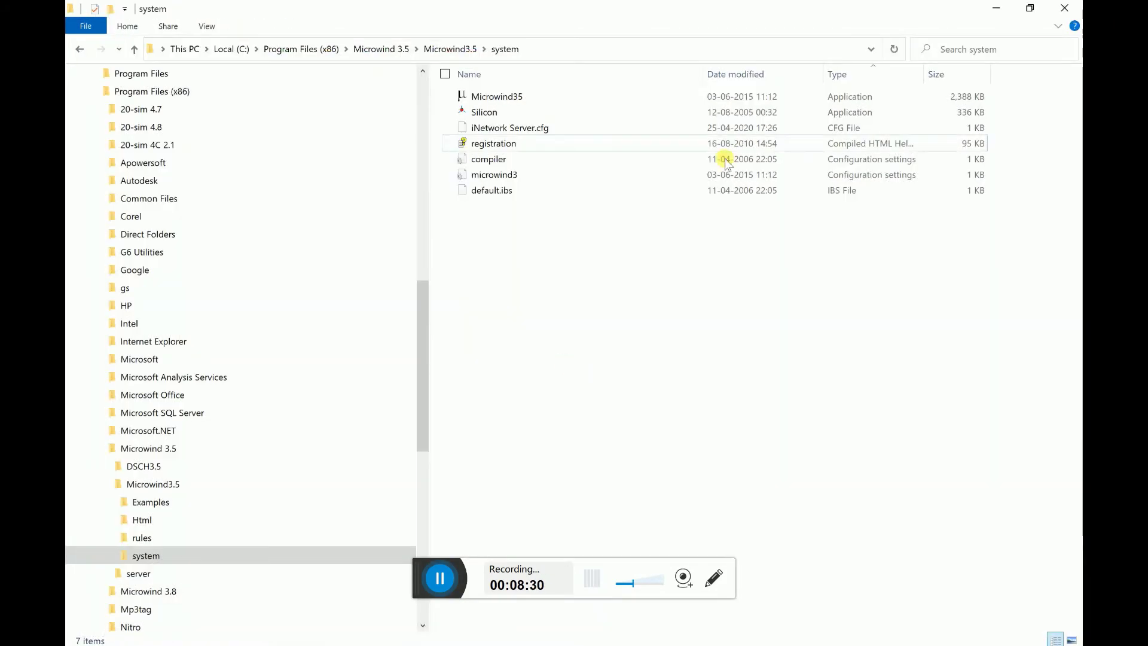
click(237, 571)
click(502, 98)
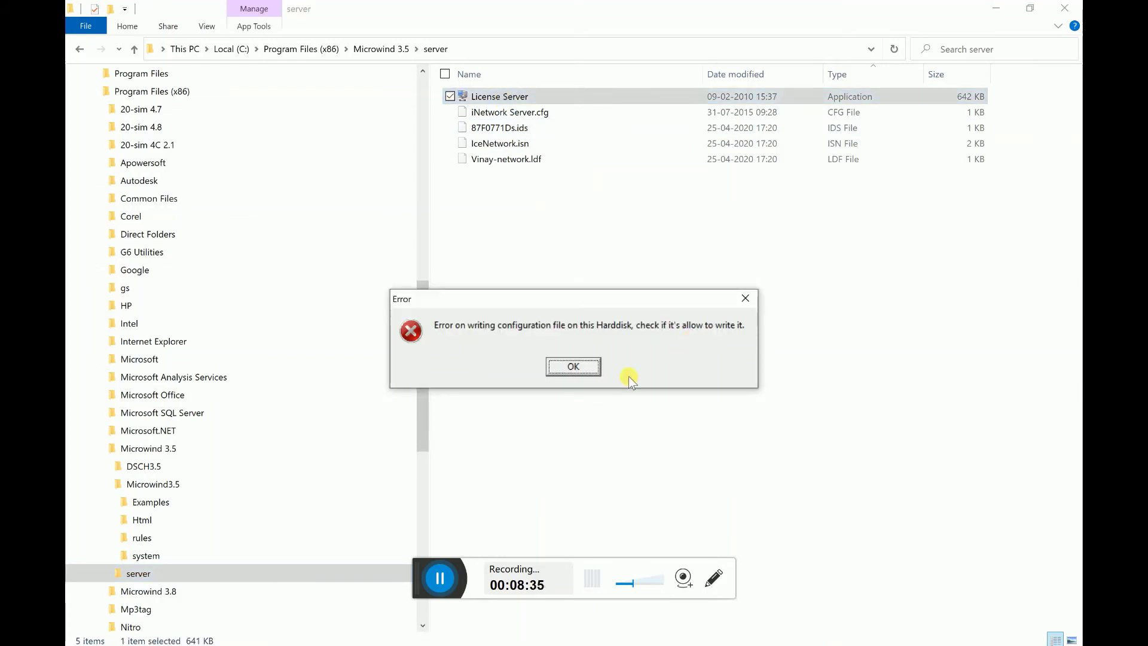
click(574, 367)
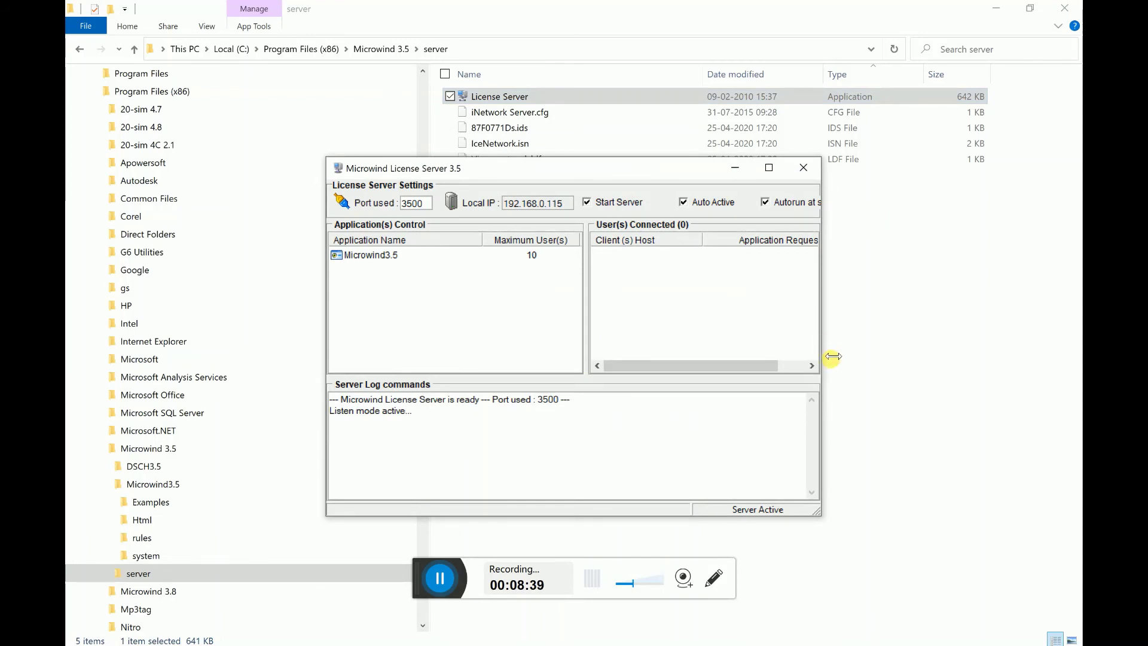
drag(821, 354, 960, 353)
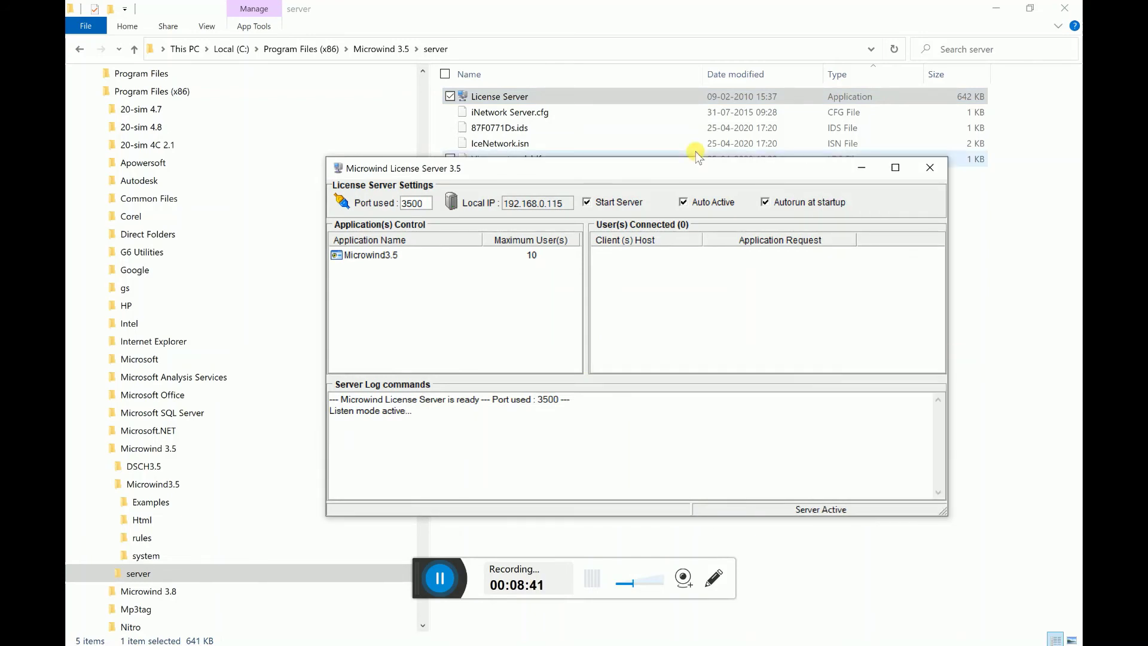
drag(697, 169, 875, 201)
drag(945, 203, 685, 207)
click(854, 207)
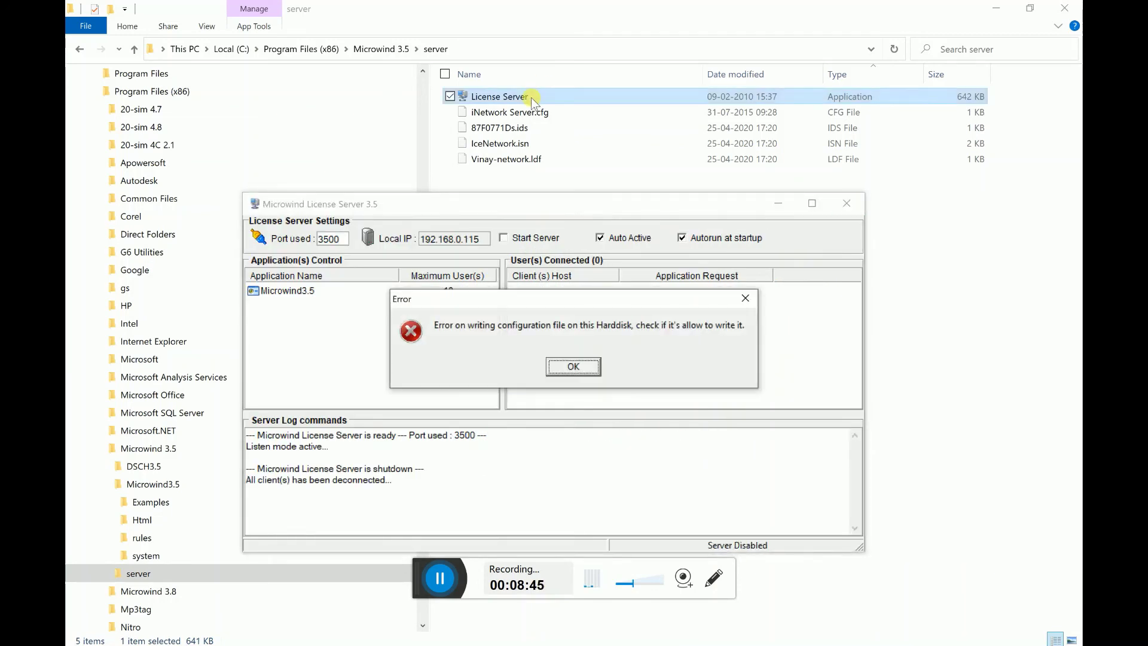
click(581, 368)
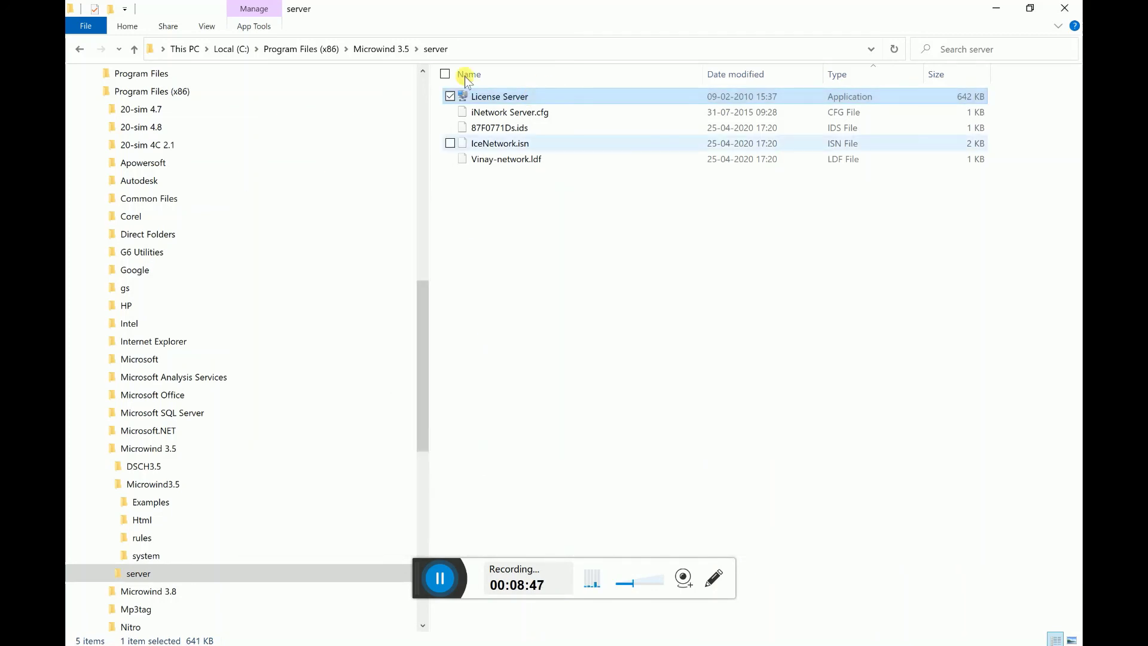
Relaunch License Server as administrator, dismissing warnings until it listens on port 3500.
right_click(481, 98)
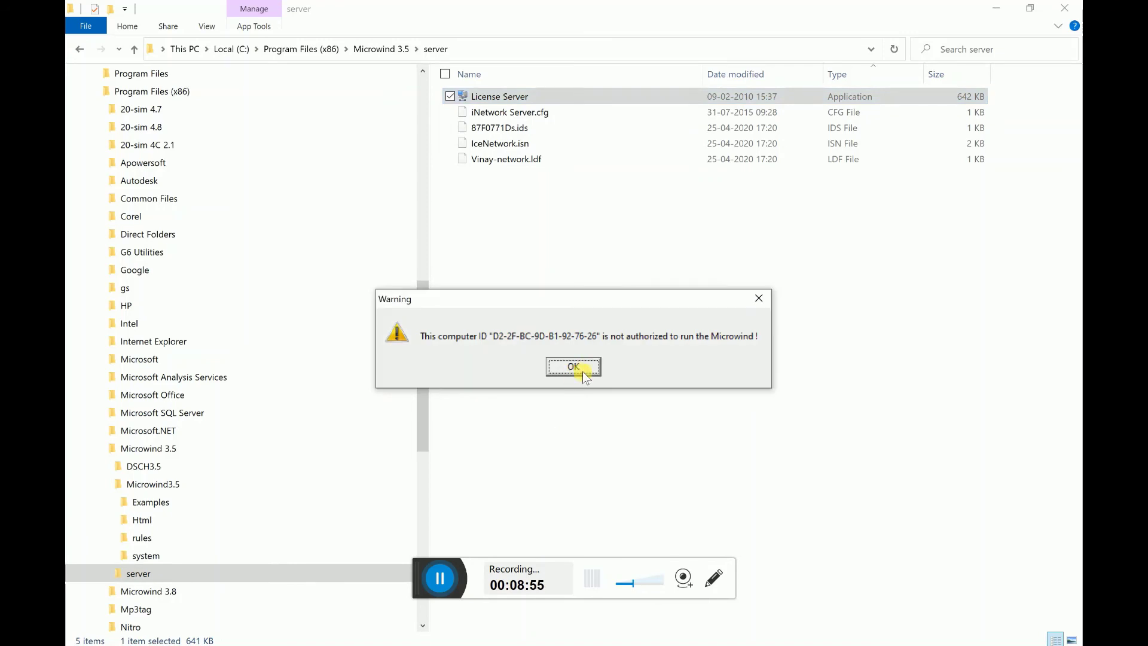
click(573, 366)
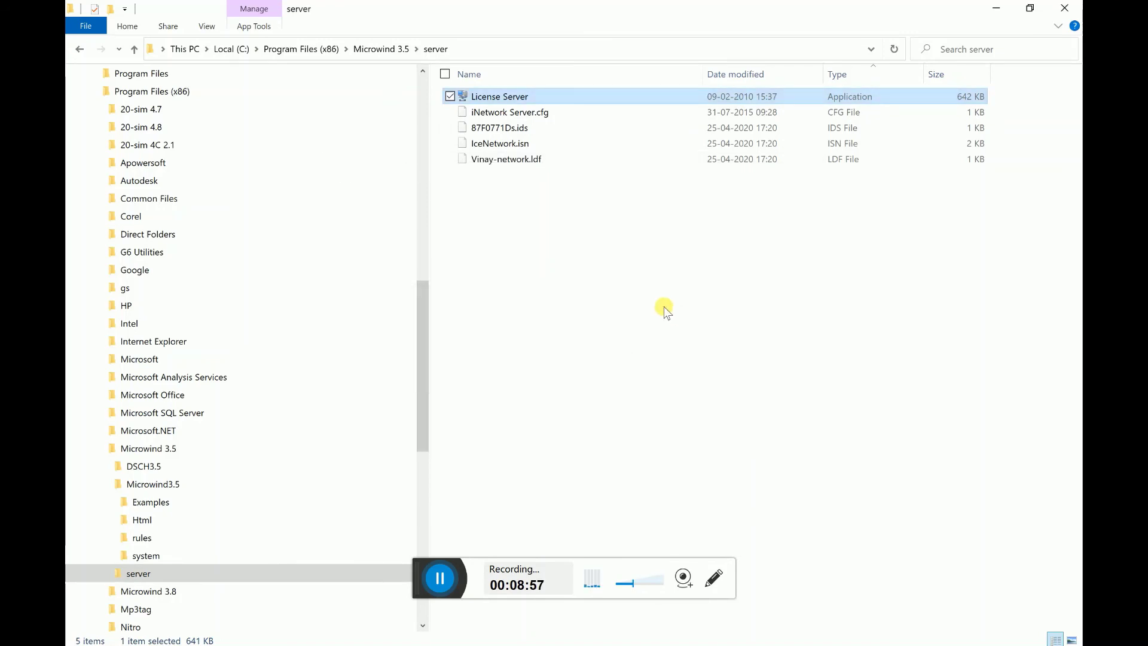
click(507, 99)
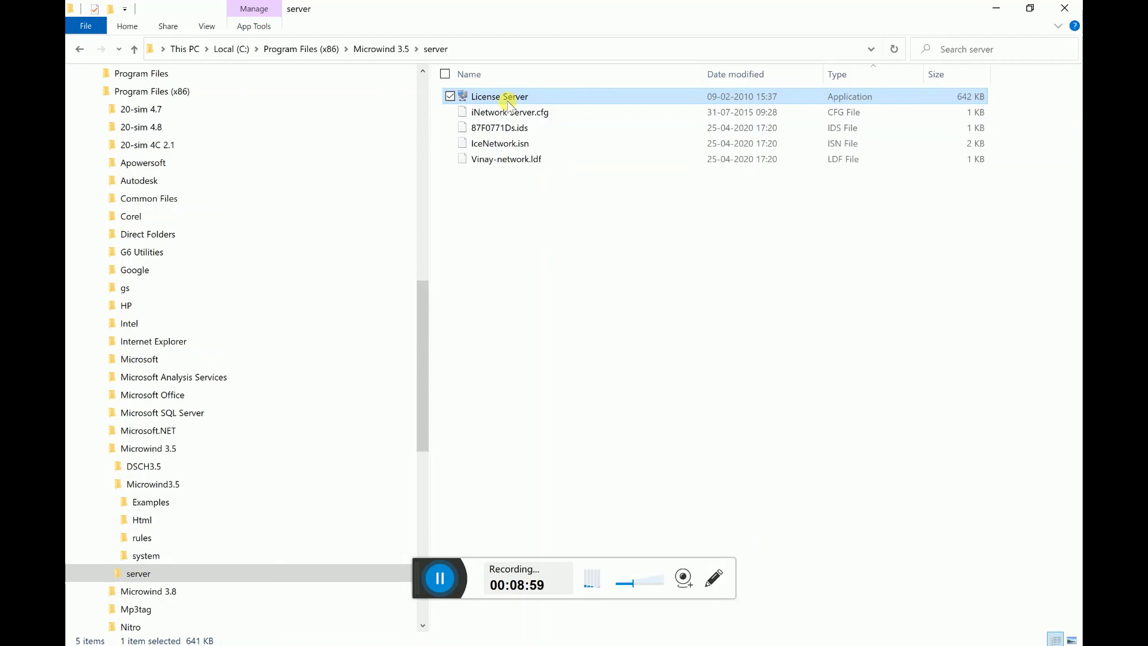
click(578, 364)
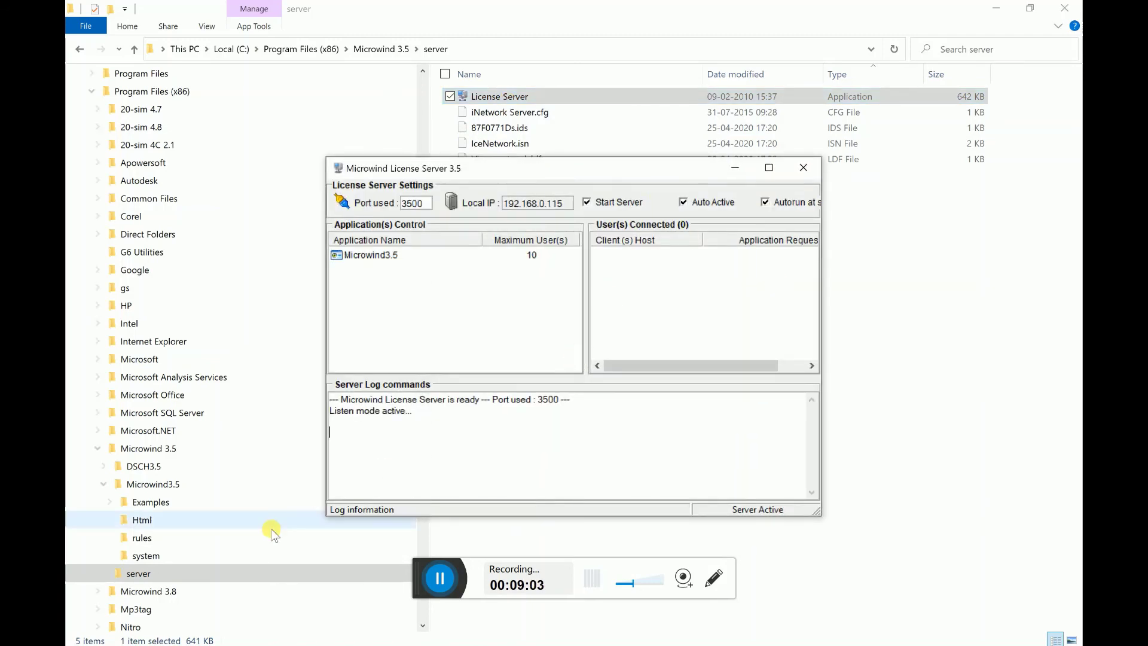
Launch Microwind35 from the system folder and acknowledge the Full License registered message.
click(257, 483)
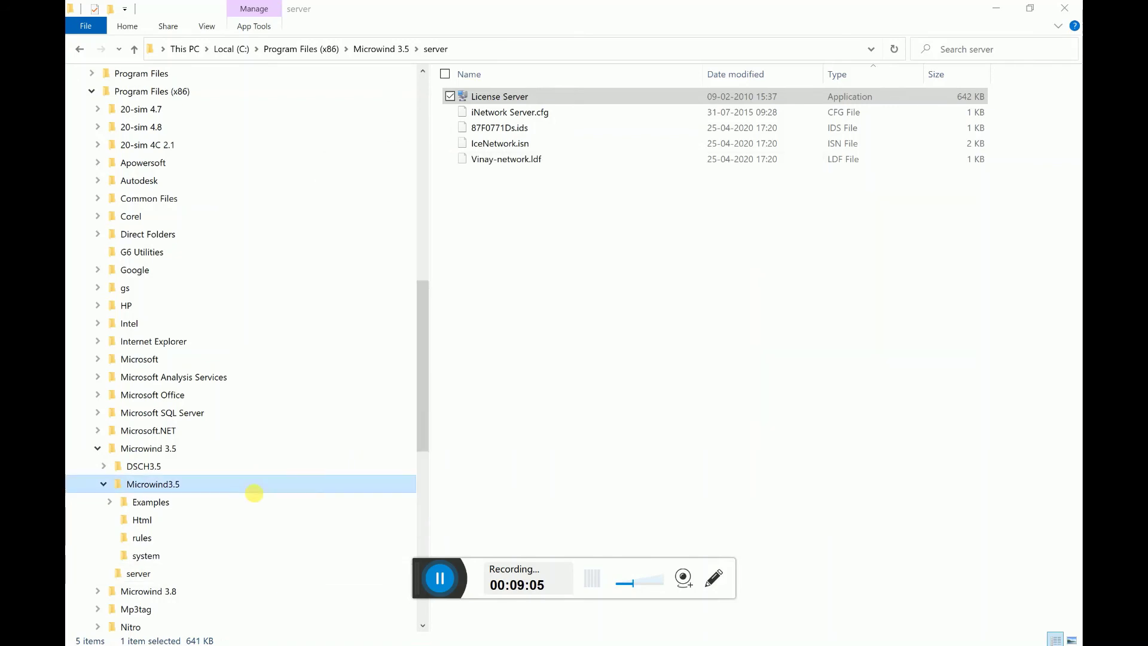
click(231, 554)
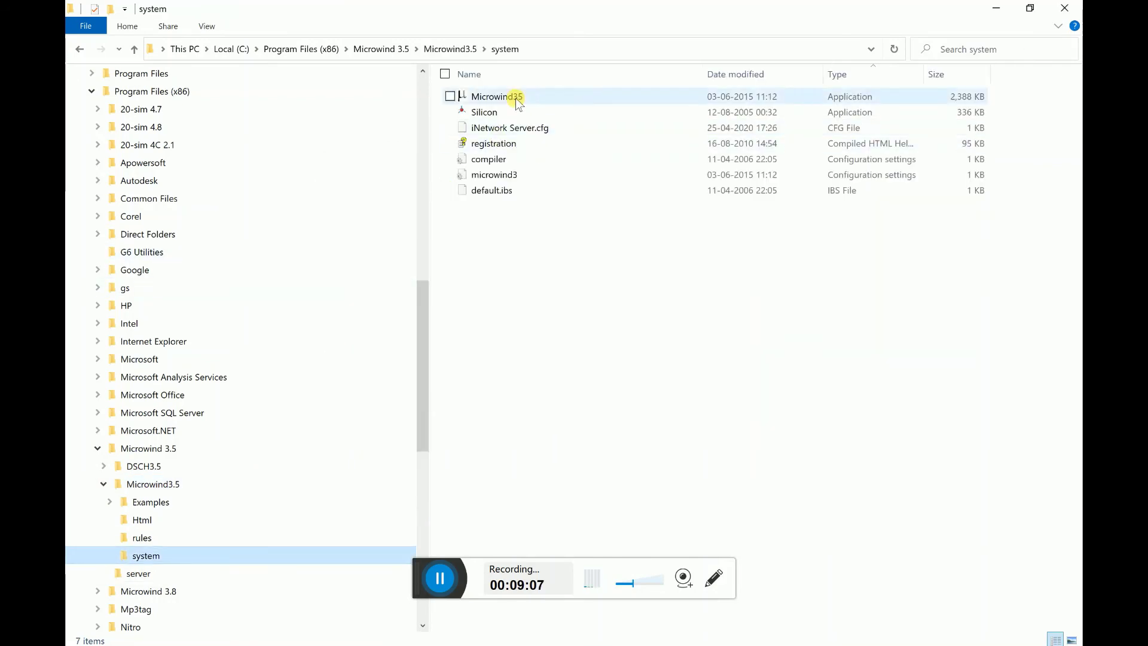
click(517, 98)
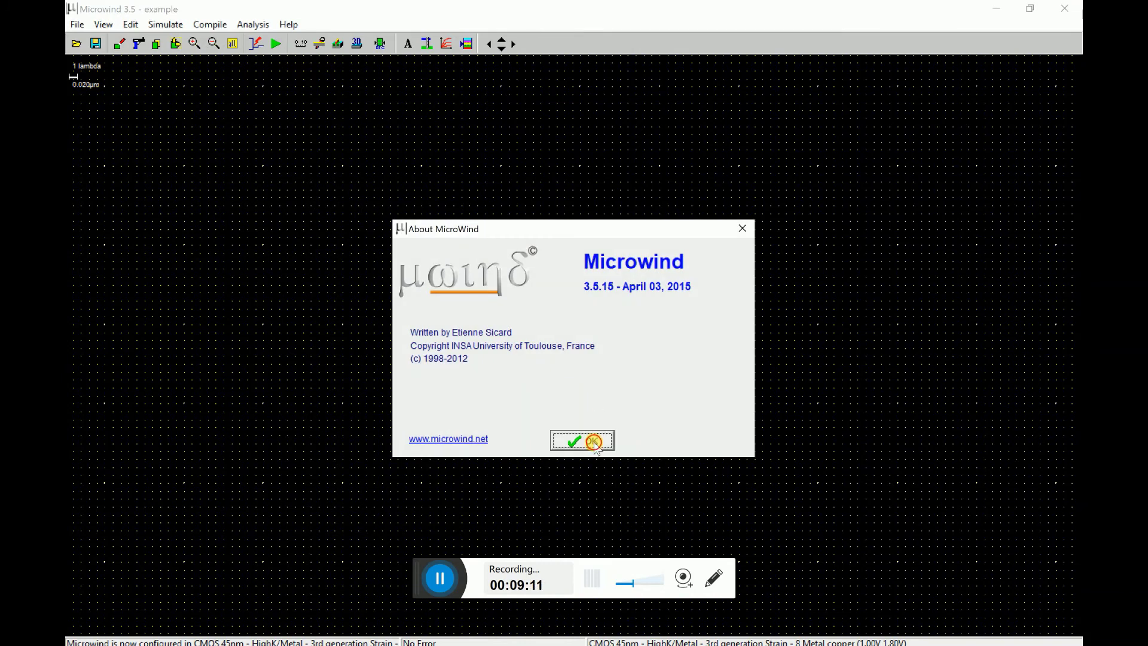
click(592, 441)
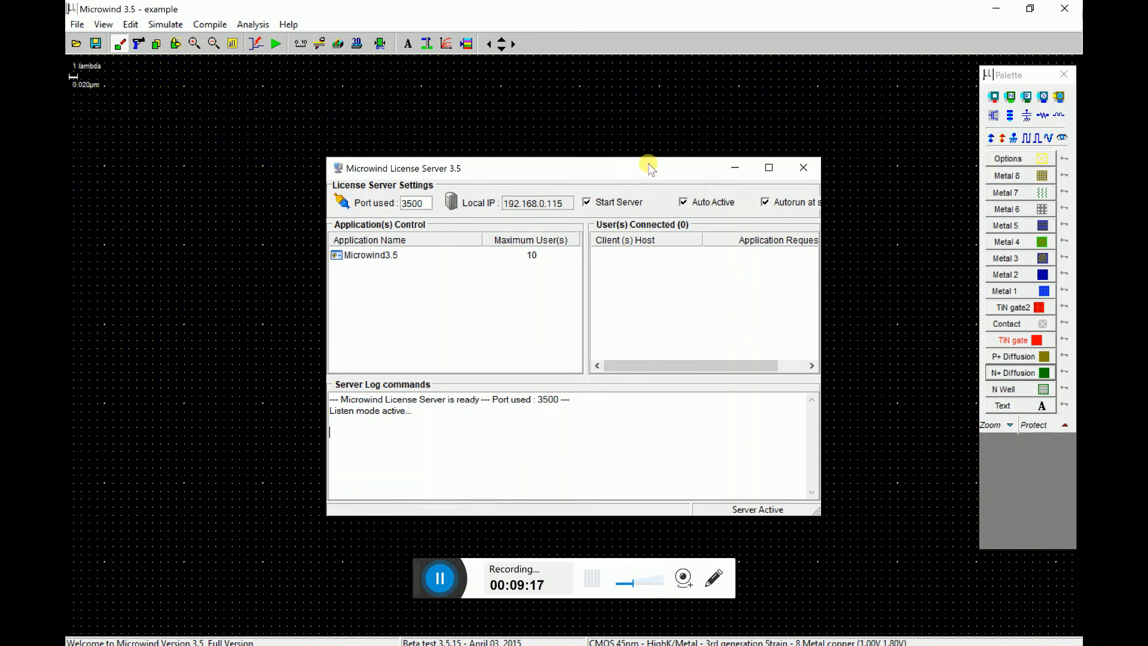
drag(651, 174, 835, 183)
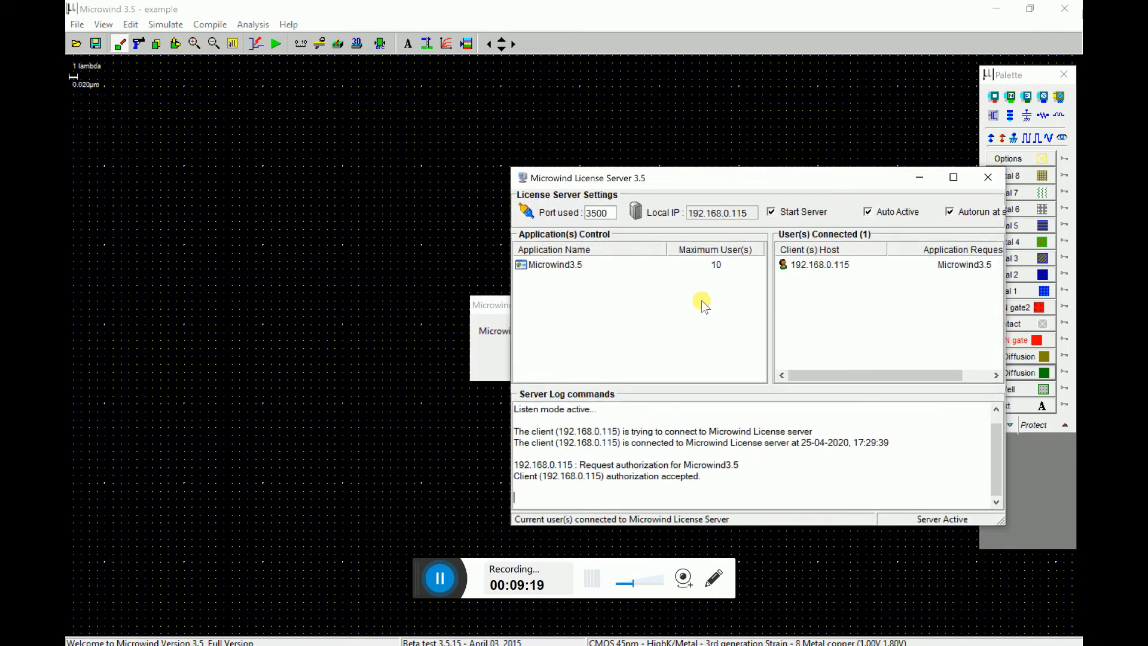
click(831, 265)
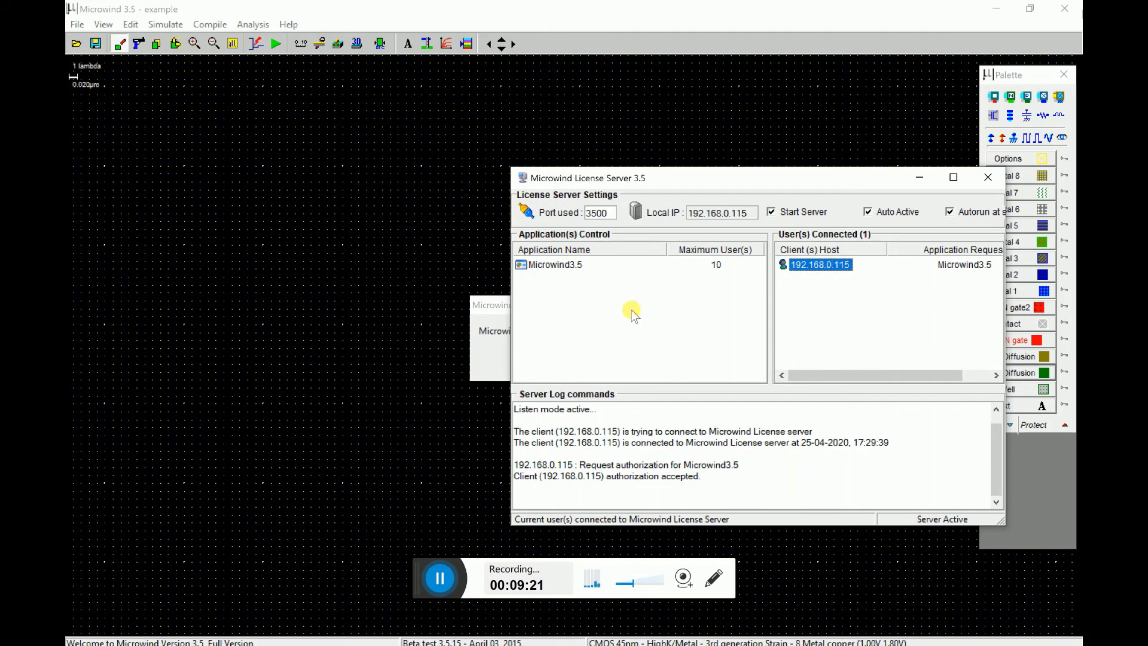
click(497, 304)
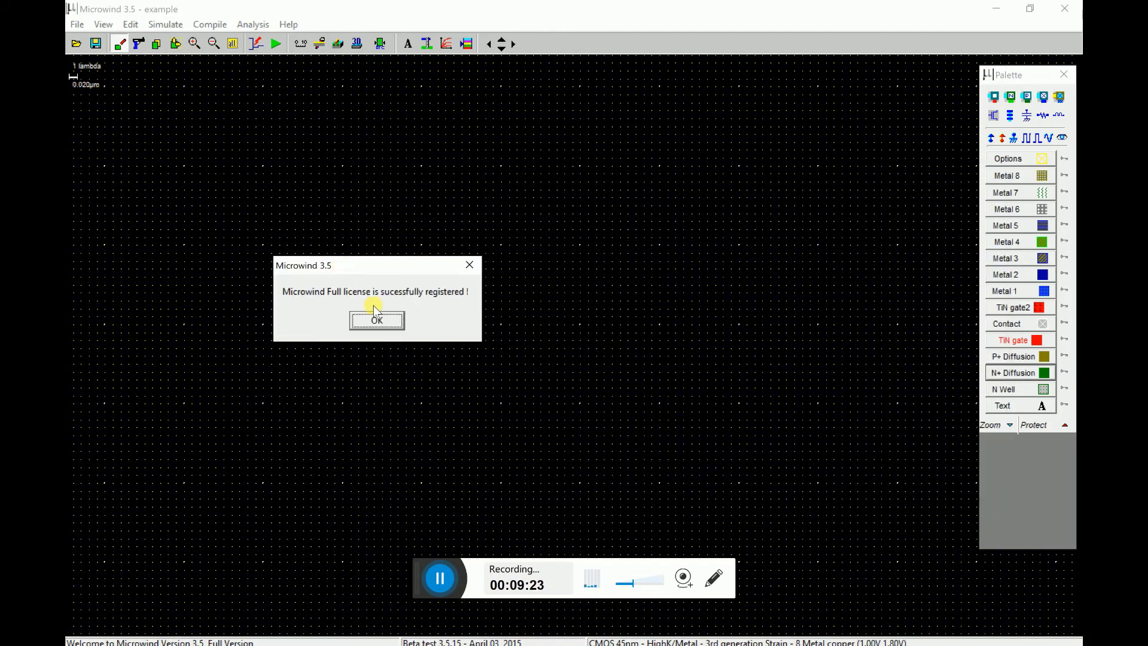
click(376, 317)
Confirm the authorization-accepted line in the server log and review Help > Register details.
key(alt+Tab)
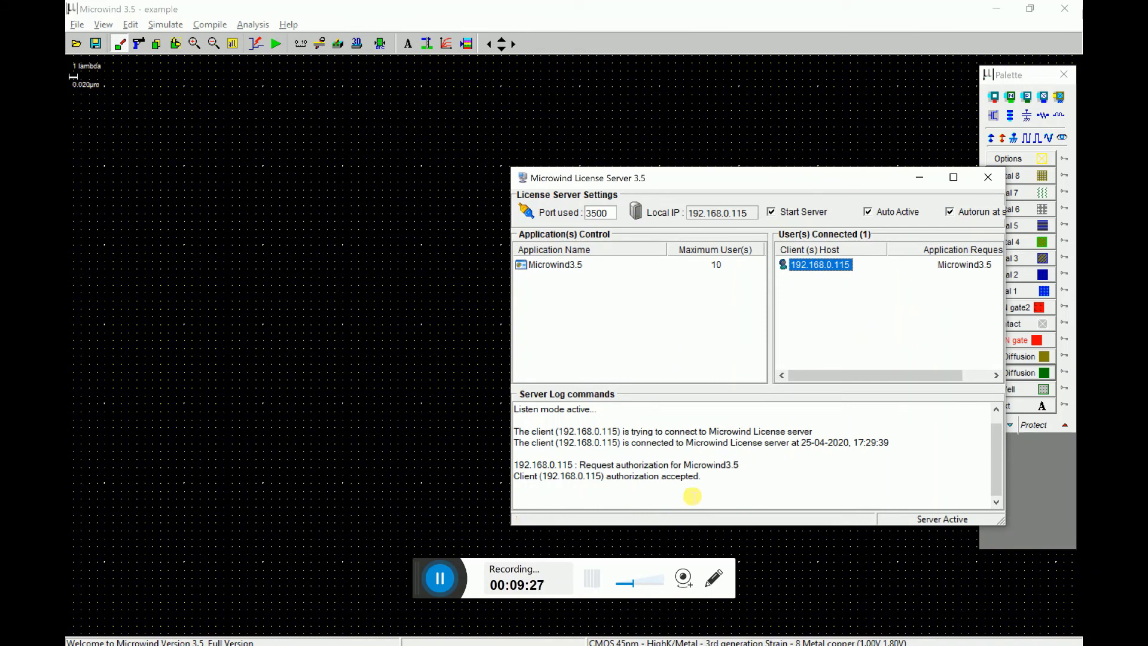
drag(616, 476, 776, 473)
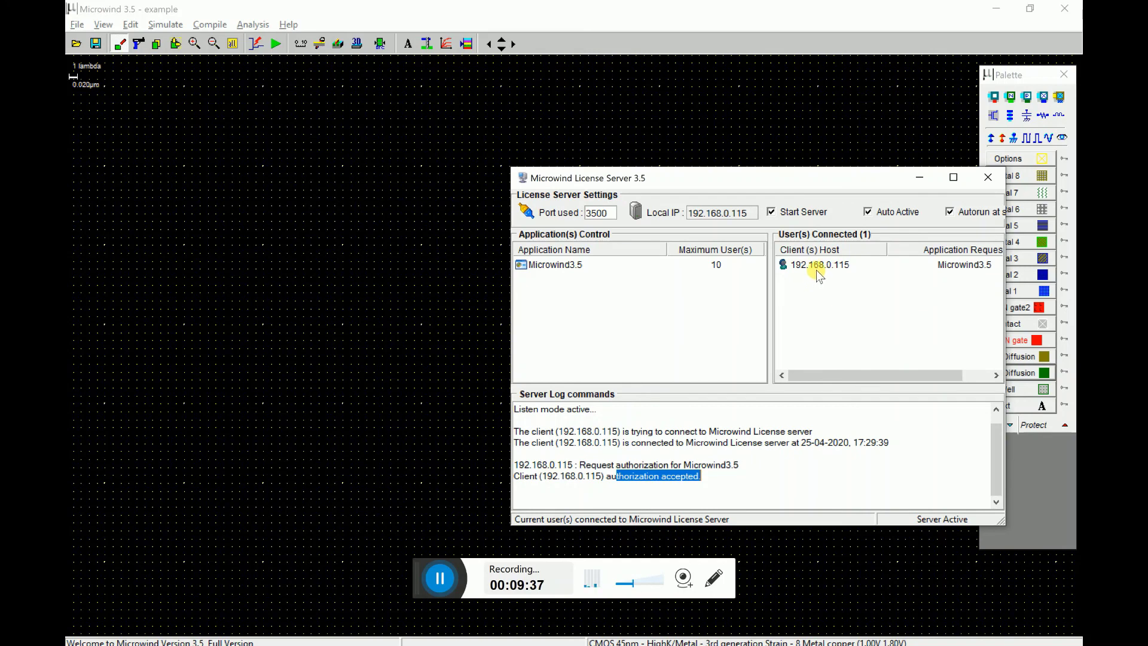
click(290, 25)
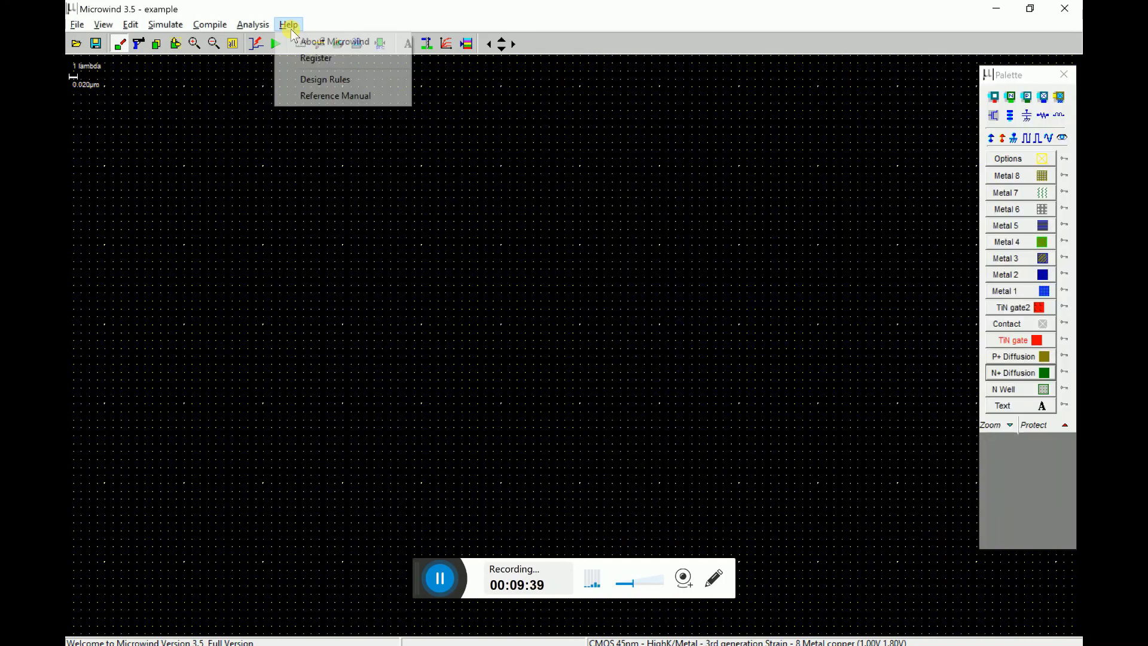
click(314, 58)
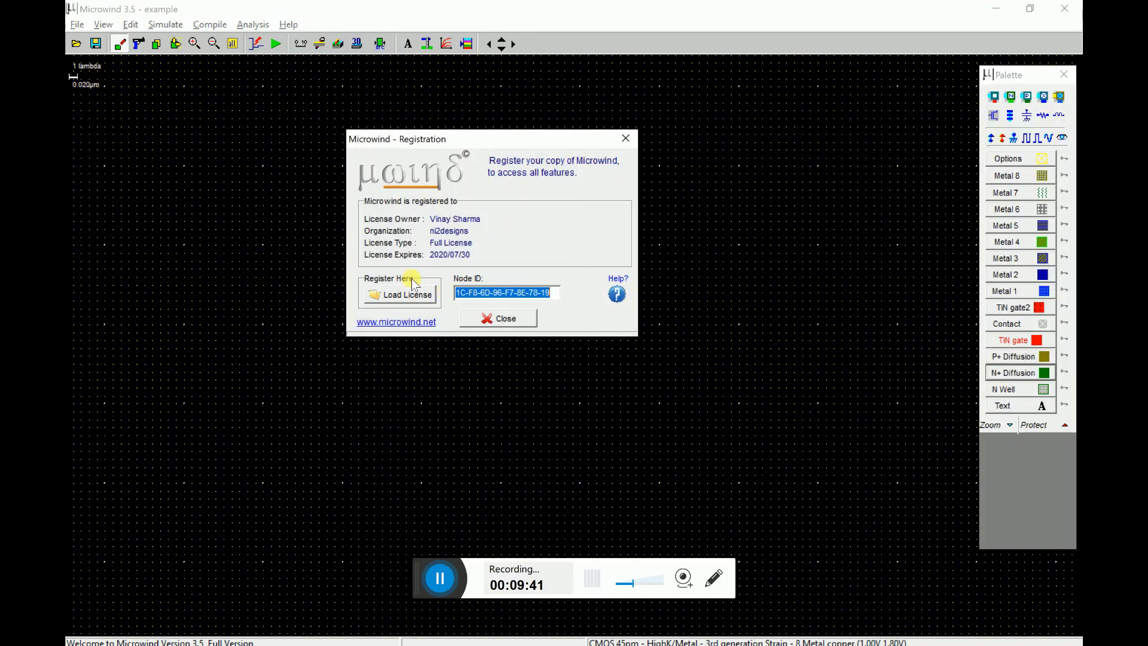
click(491, 322)
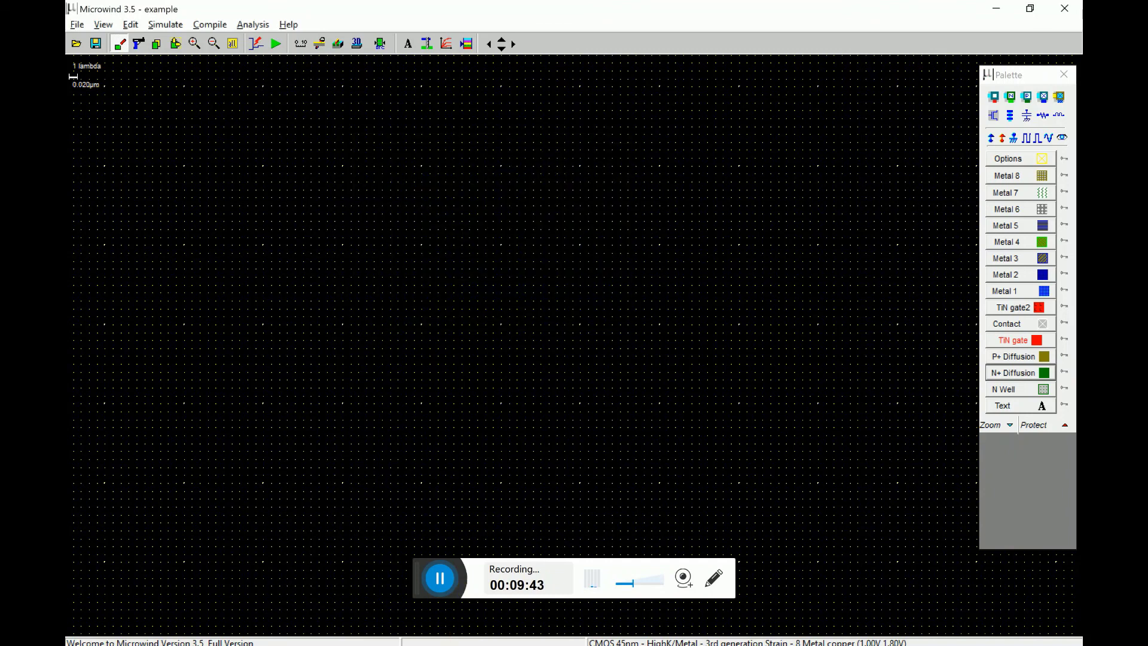
key(alt+Tab)
click(522, 128)
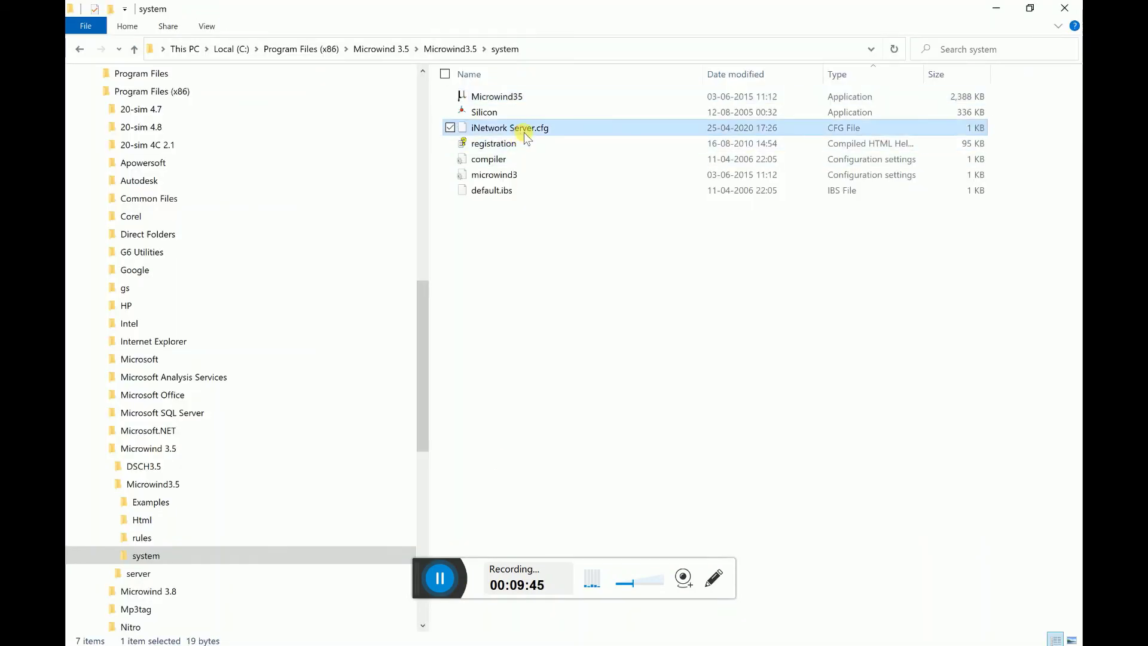
double_click(525, 127)
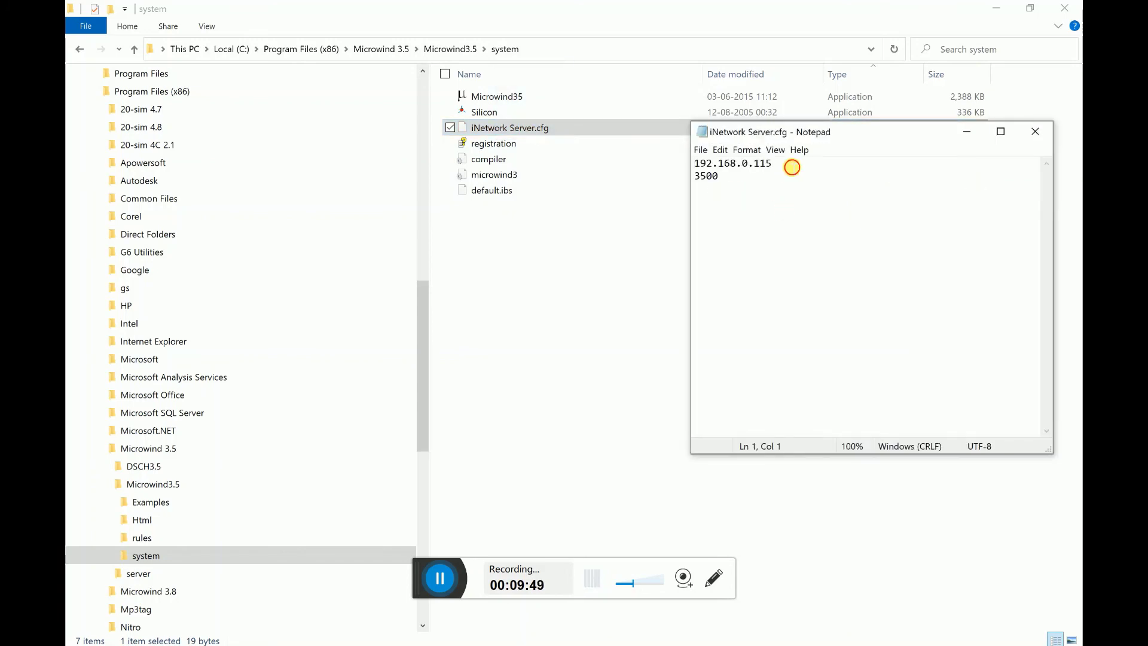
drag(791, 167, 711, 164)
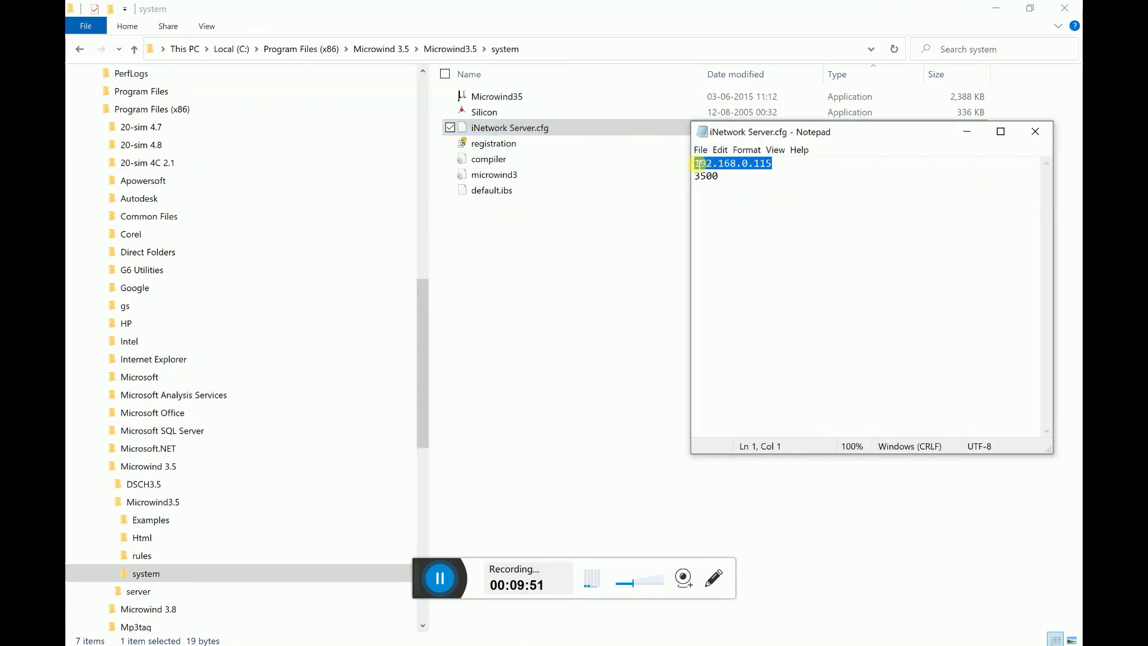
click(426, 232)
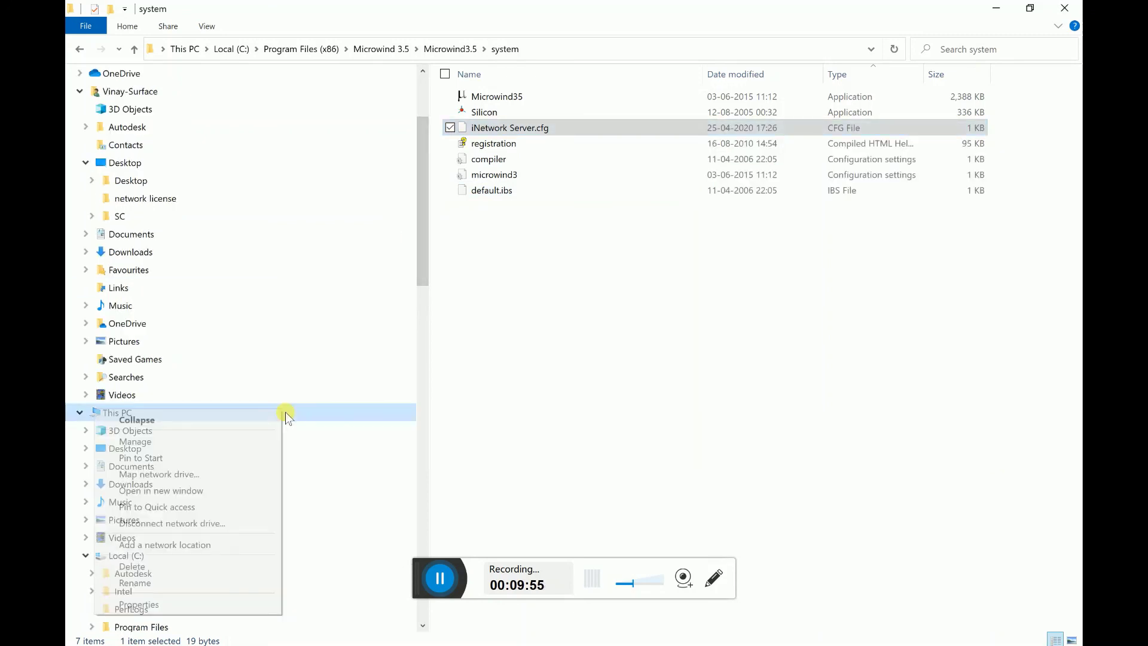
click(245, 601)
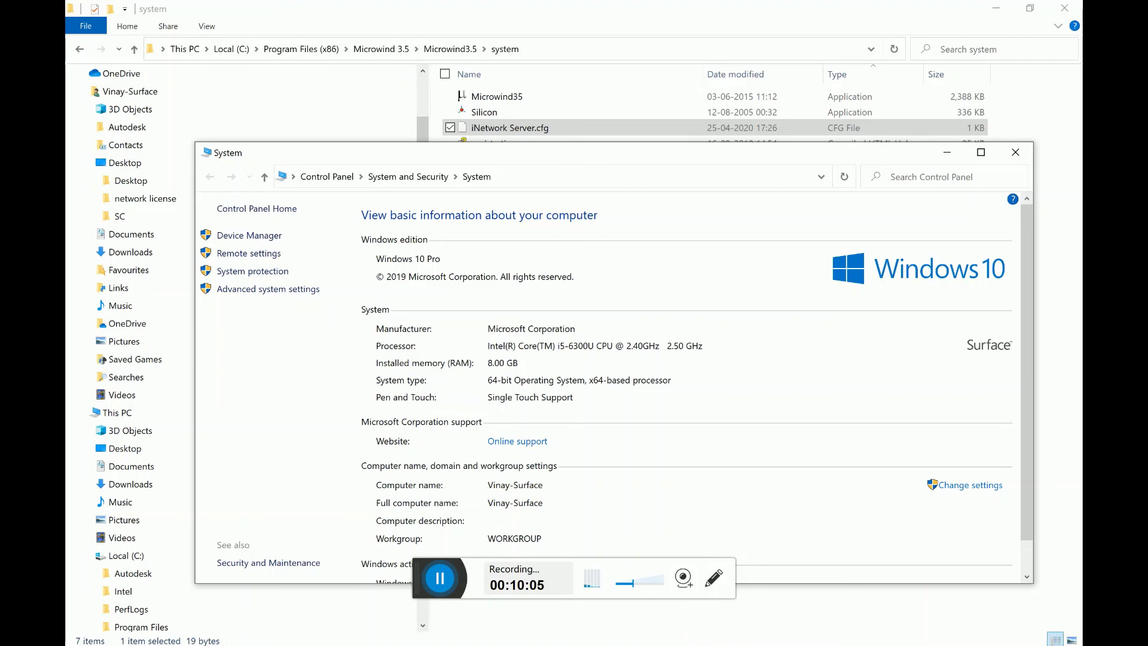
key(alt+Tab)
drag(788, 167, 681, 162)
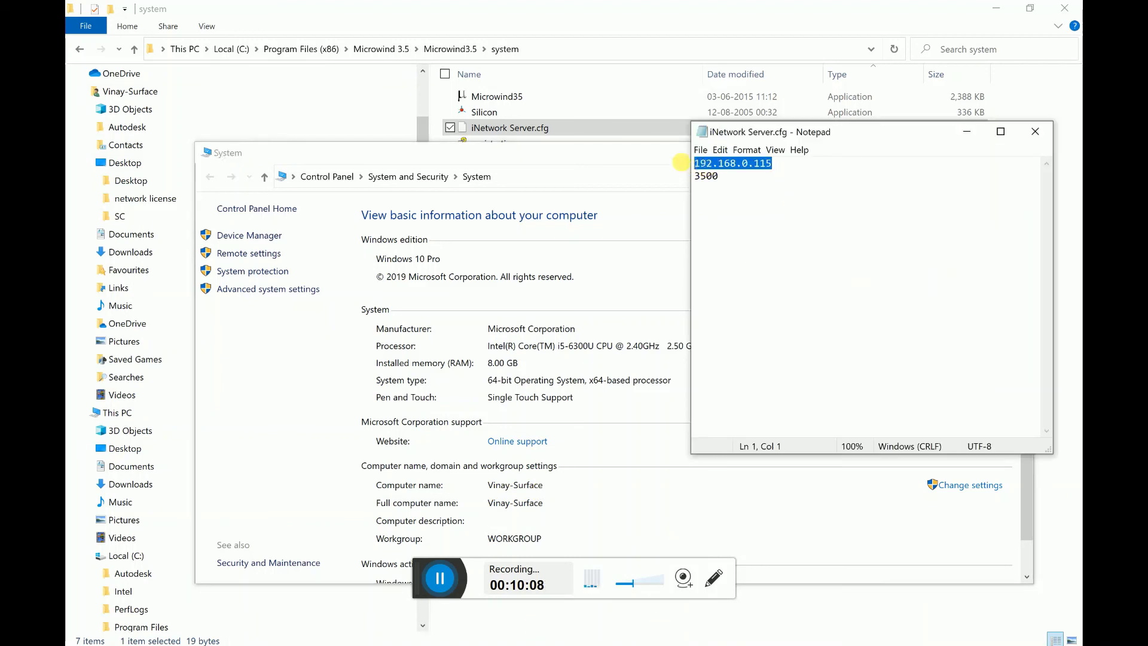
click(1042, 130)
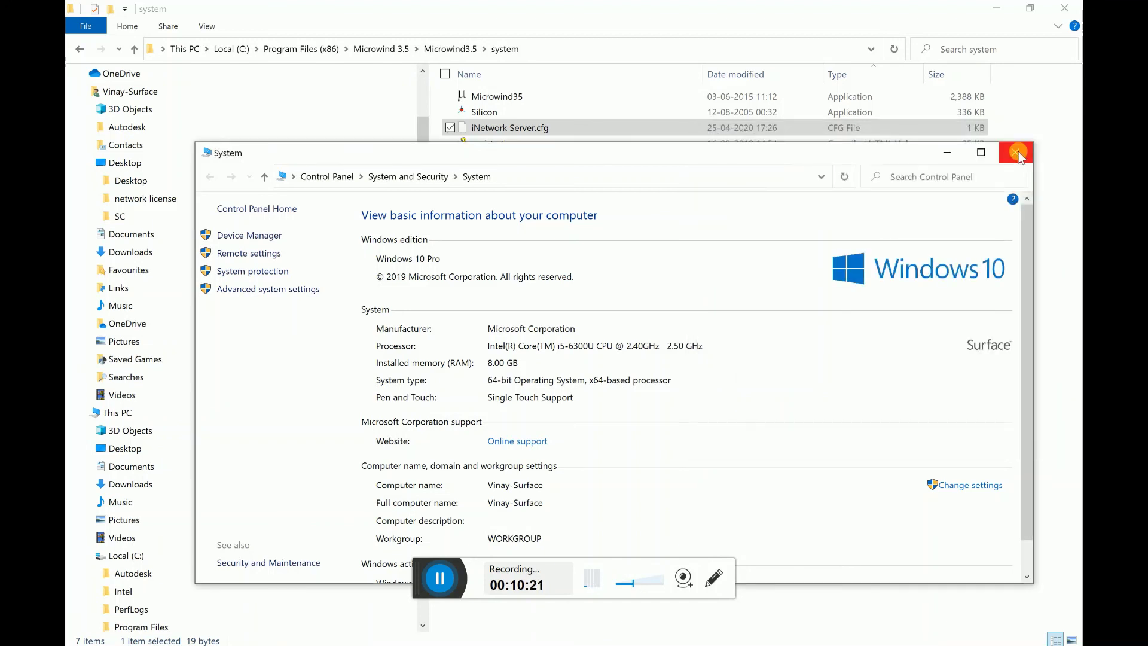
click(1019, 152)
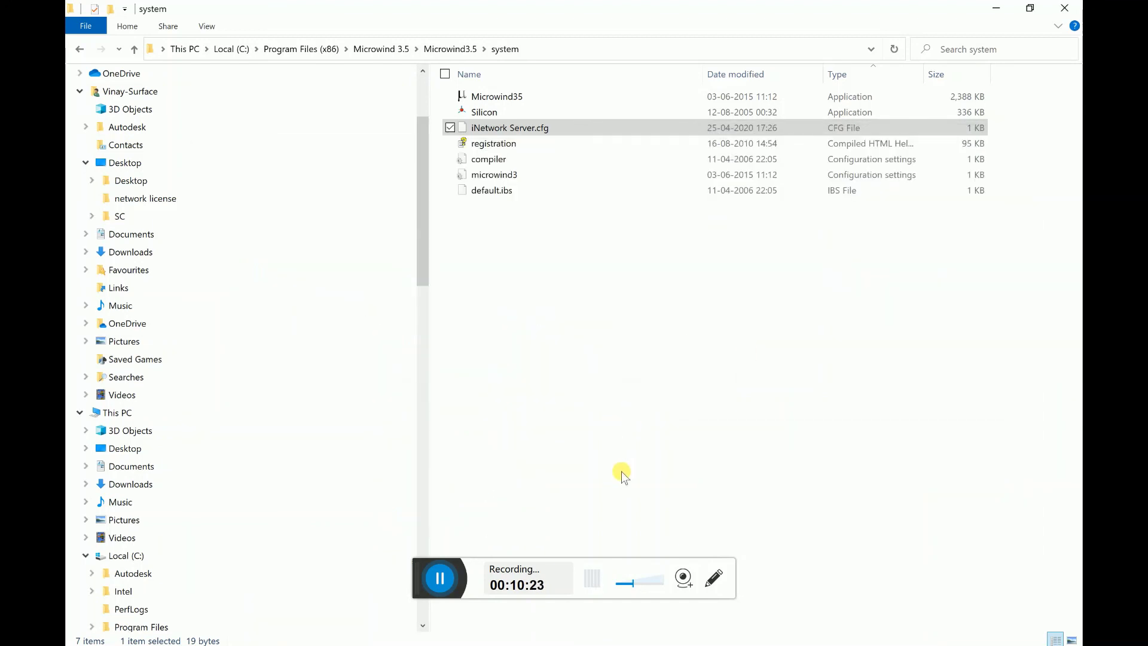